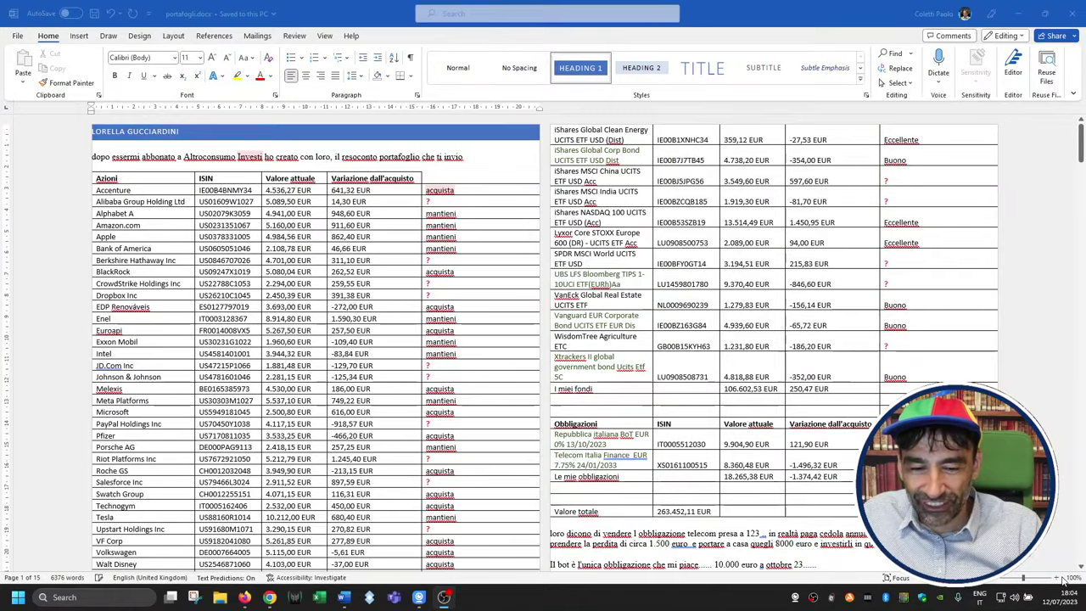
# - Enlarge the document view to 170% zoom
pyautogui.click(1061, 579)
pyautogui.click(1059, 578)
pyautogui.click(1058, 579)
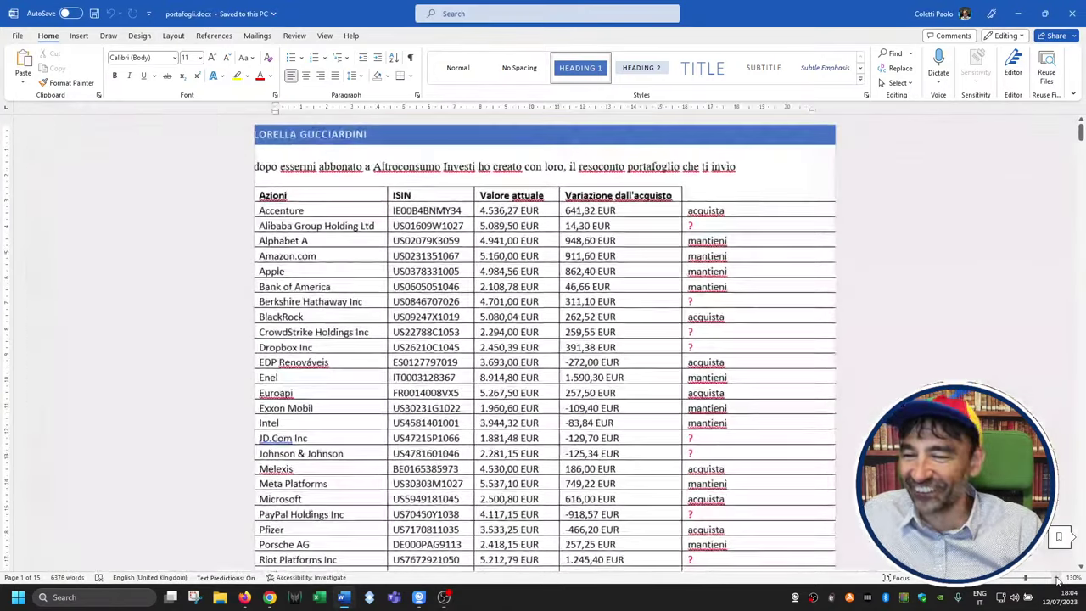
pyautogui.click(1058, 578)
pyautogui.click(1058, 578)
pyautogui.click(1058, 579)
pyautogui.click(1058, 578)
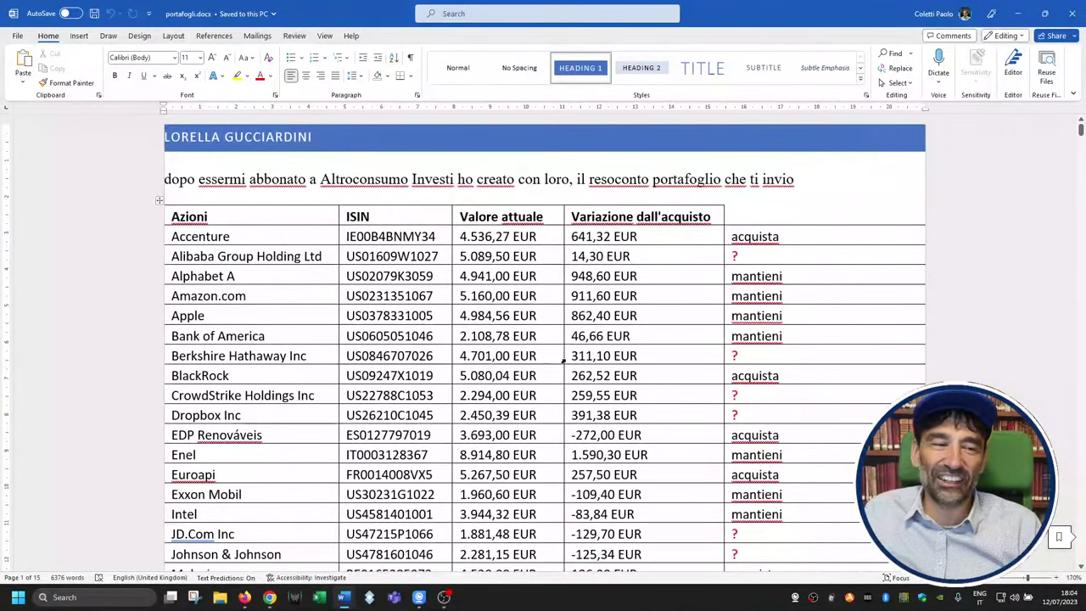
# - Read the introductory sentence about Altroconsumo Investi and examine the Azioni table with its recommendation for each stock
pyautogui.click(364, 179)
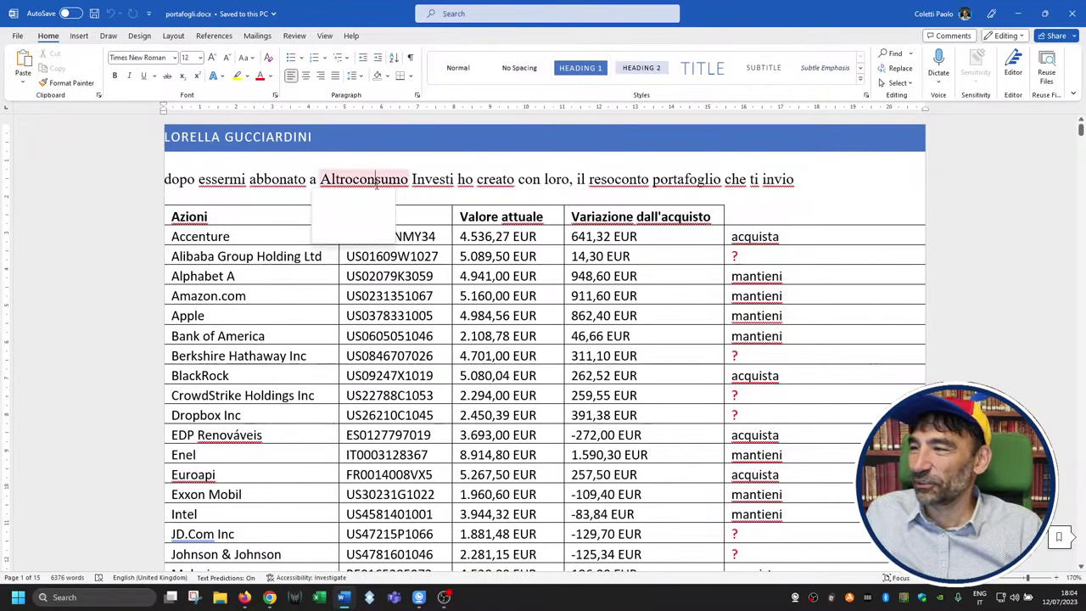
pyautogui.click(495, 179)
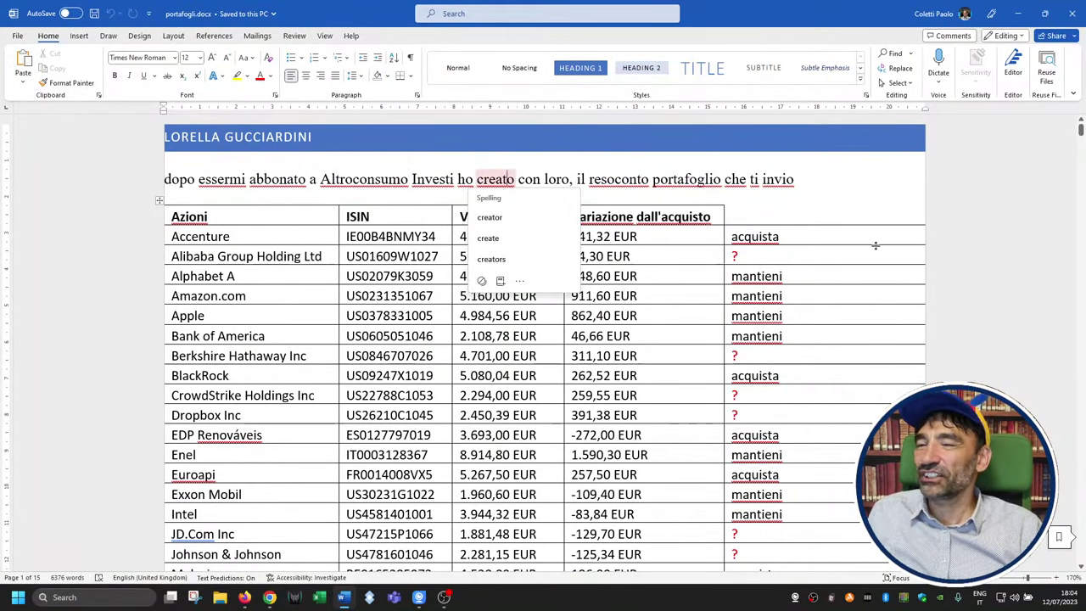
pyautogui.click(823, 228)
pyautogui.scroll(-6, 710, 280)
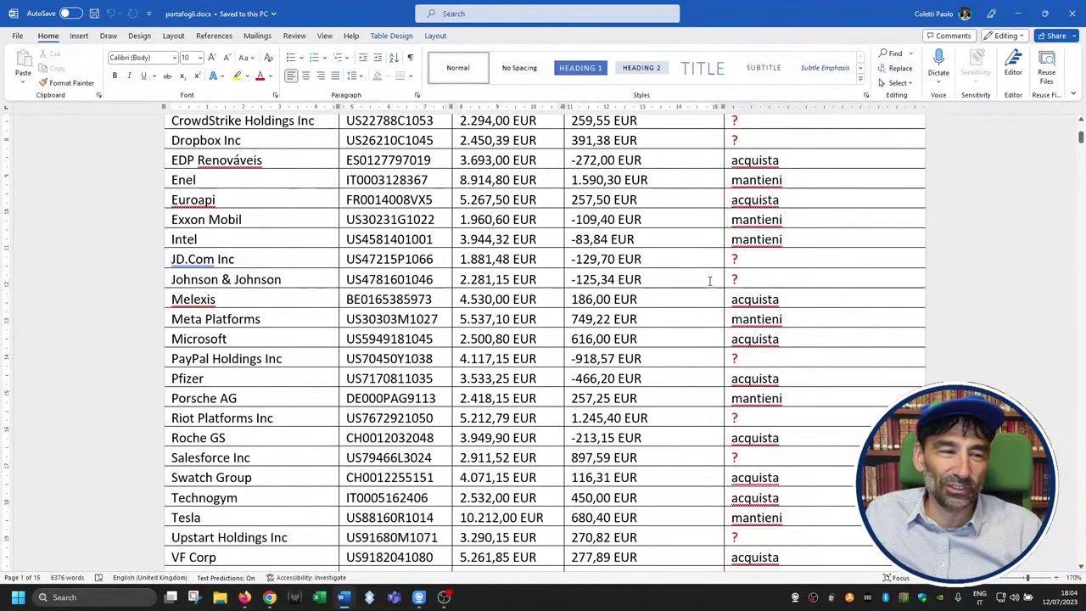
pyautogui.scroll(-2, 709, 280)
pyautogui.scroll(8, 775, 224)
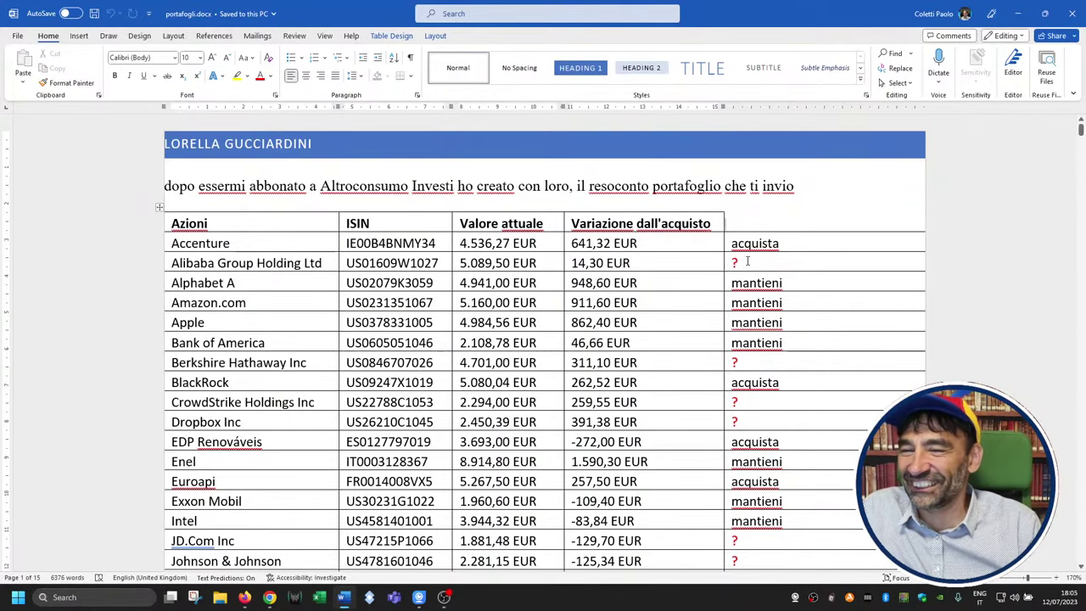
pyautogui.scroll(-10, 748, 261)
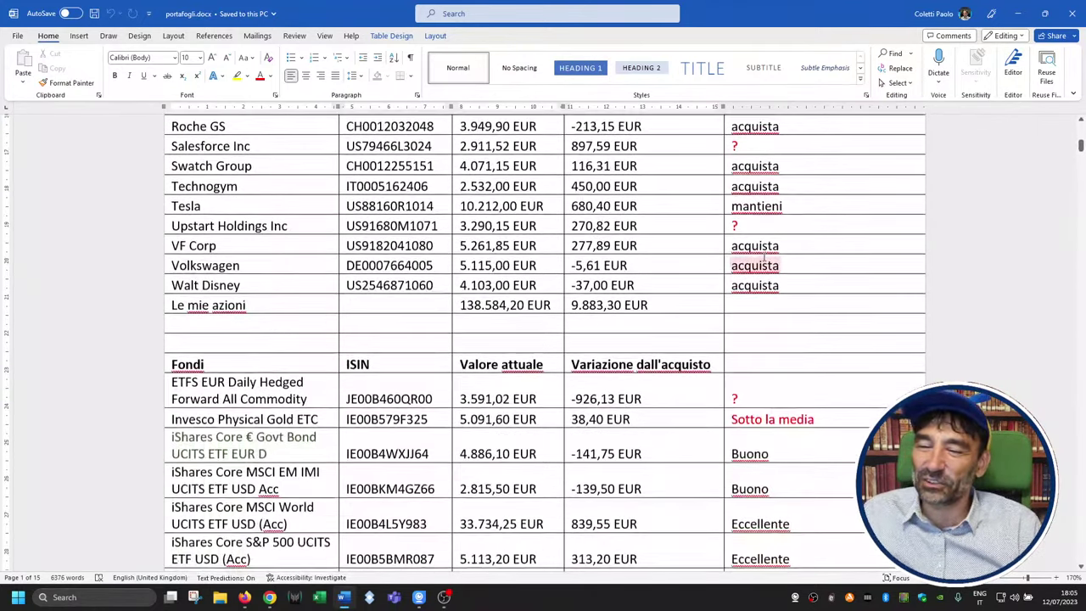
pyautogui.scroll(-2, 763, 254)
pyautogui.scroll(5, 766, 246)
pyautogui.scroll(-1, 767, 240)
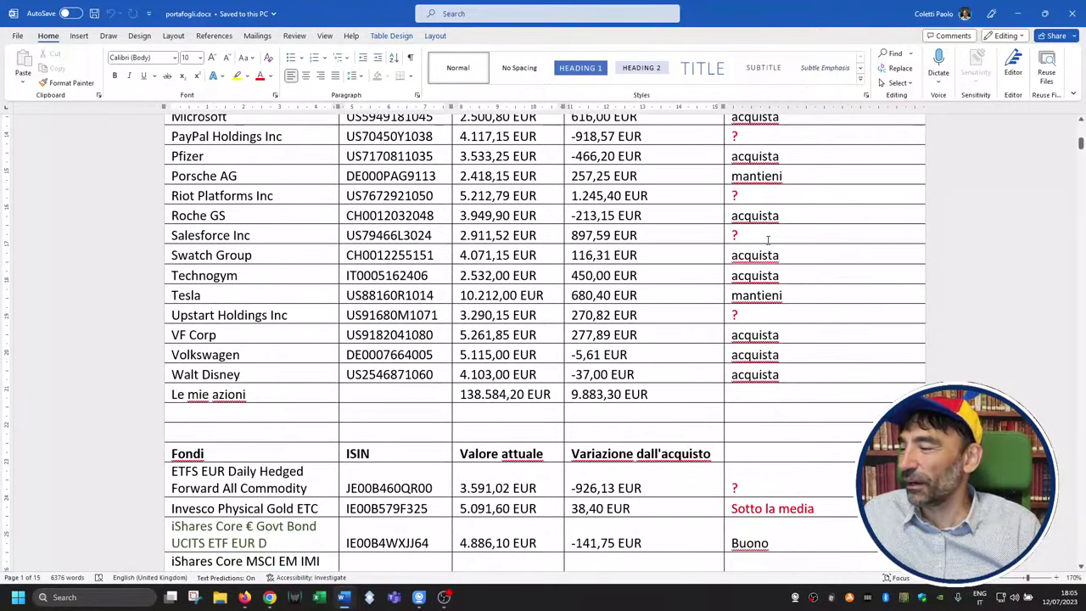
# - Examine the Fondi and Obbligazioni tables down to the Valore totale row
pyautogui.scroll(-10, 764, 242)
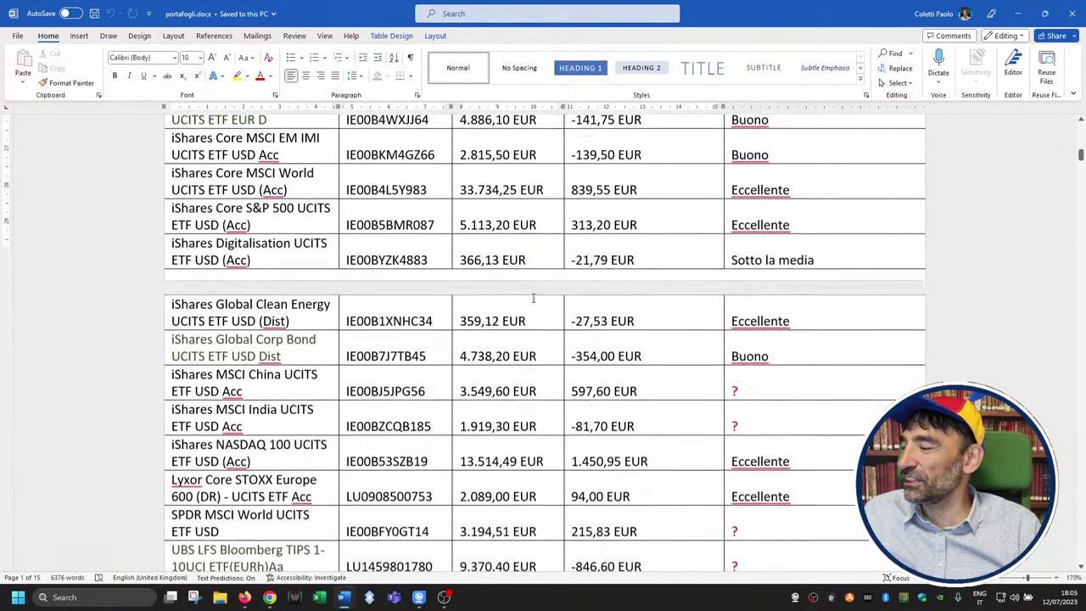
pyautogui.scroll(-7, 535, 296)
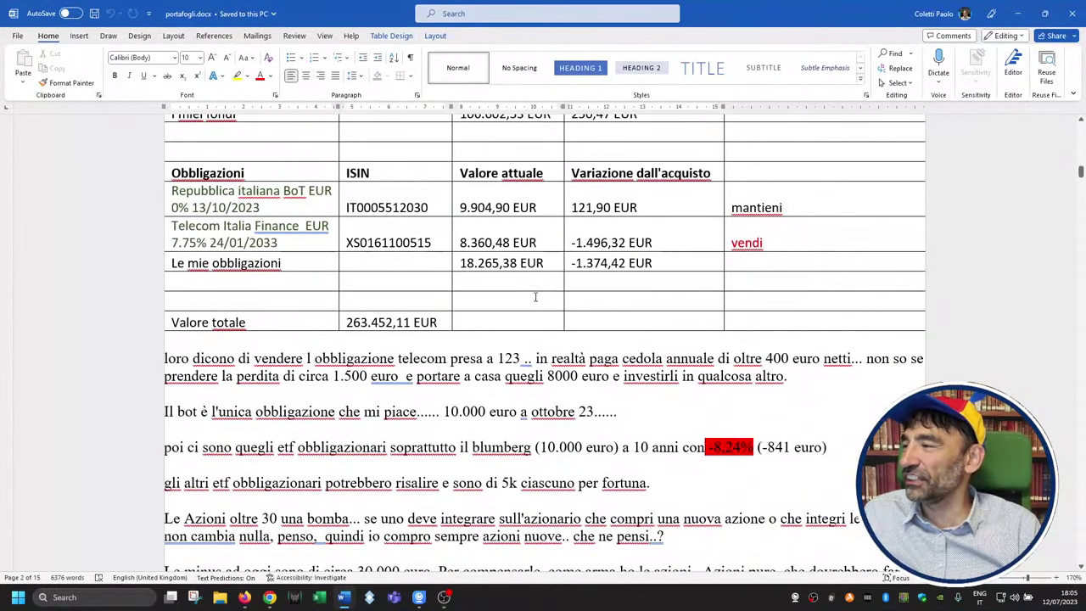
pyautogui.scroll(2, 535, 297)
pyautogui.scroll(3, 535, 297)
pyautogui.scroll(-3, 536, 296)
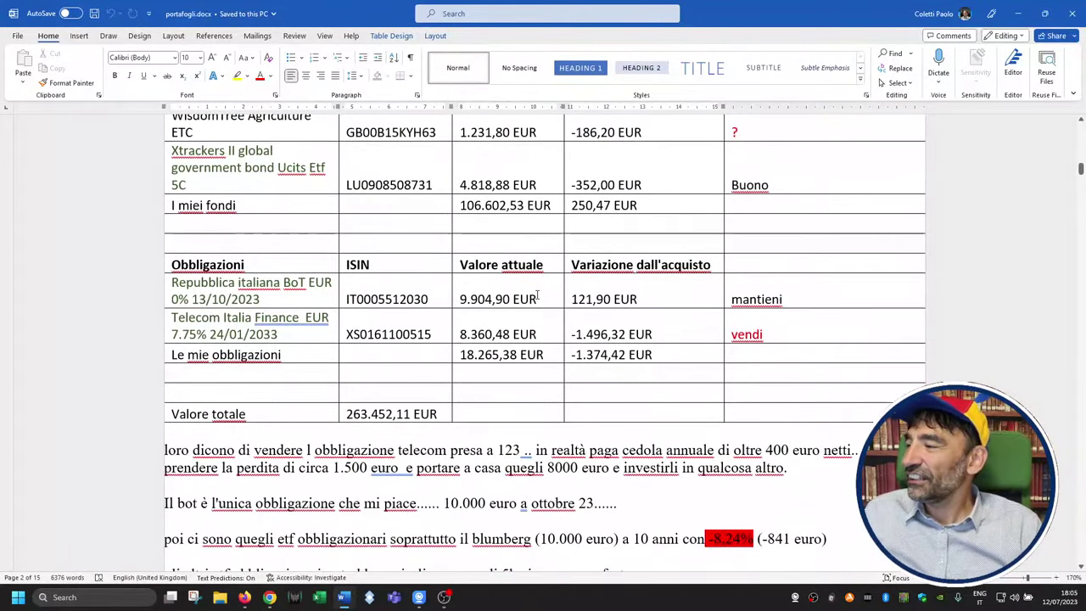
# - Read the comments below the tables, selecting "circa 30.000 euro" and the passage "20, 25% di profitto.... non so se sarà possibile"
pyautogui.scroll(-4, 536, 296)
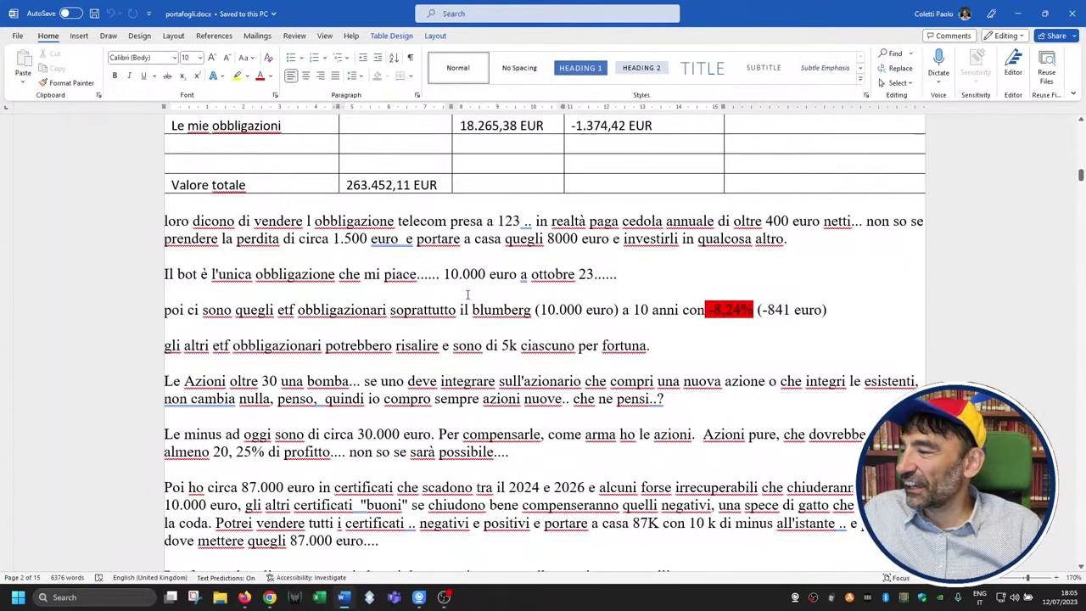
pyautogui.scroll(-2, 430, 308)
pyautogui.scroll(-2, 430, 308)
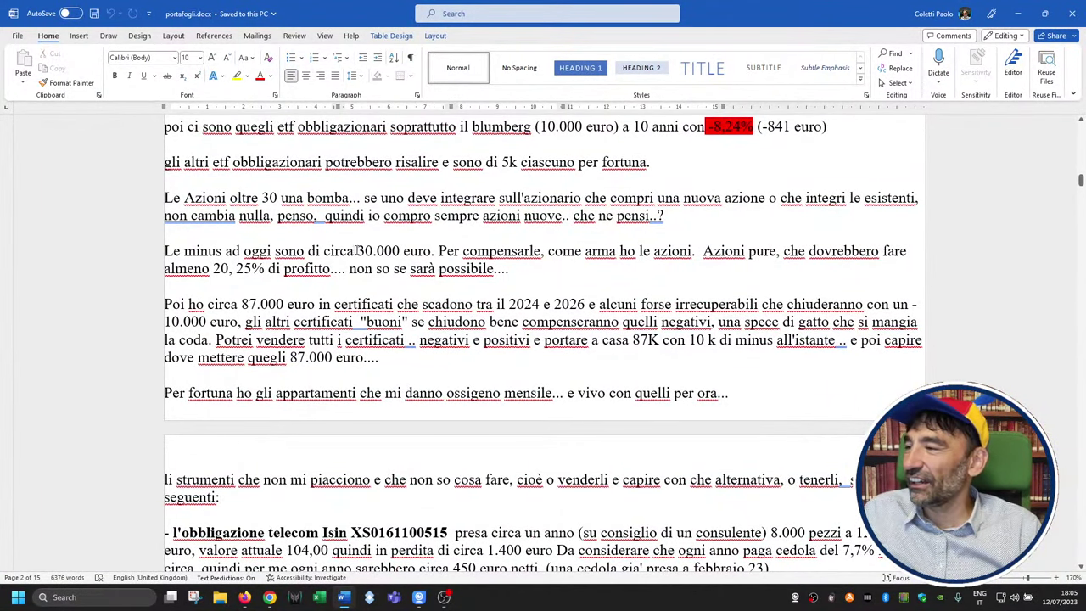
pyautogui.moveTo(356, 251); pyautogui.dragTo(431, 253)
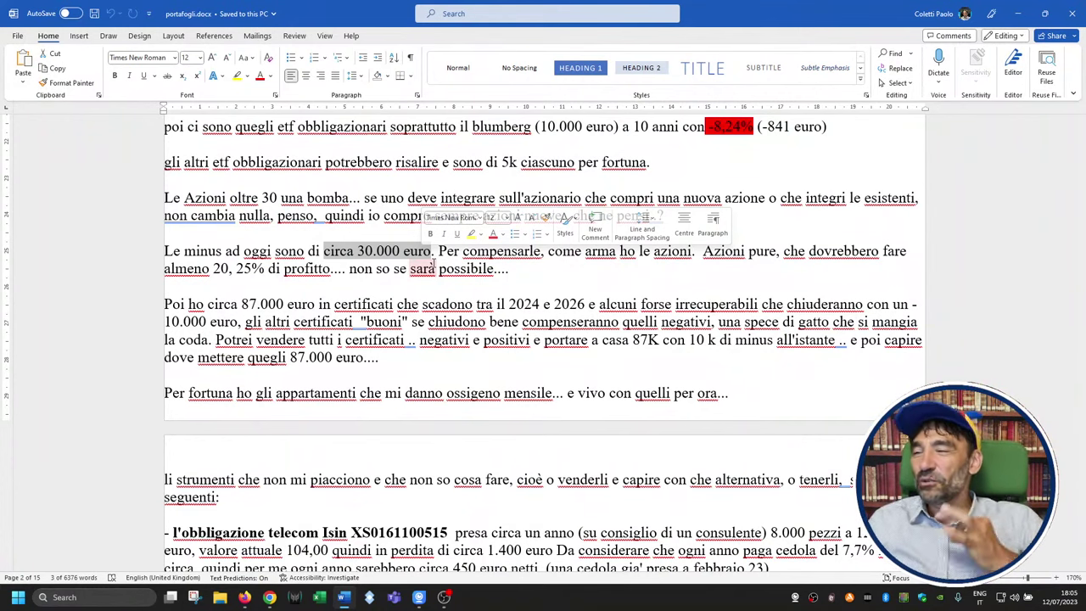
pyautogui.click(501, 251)
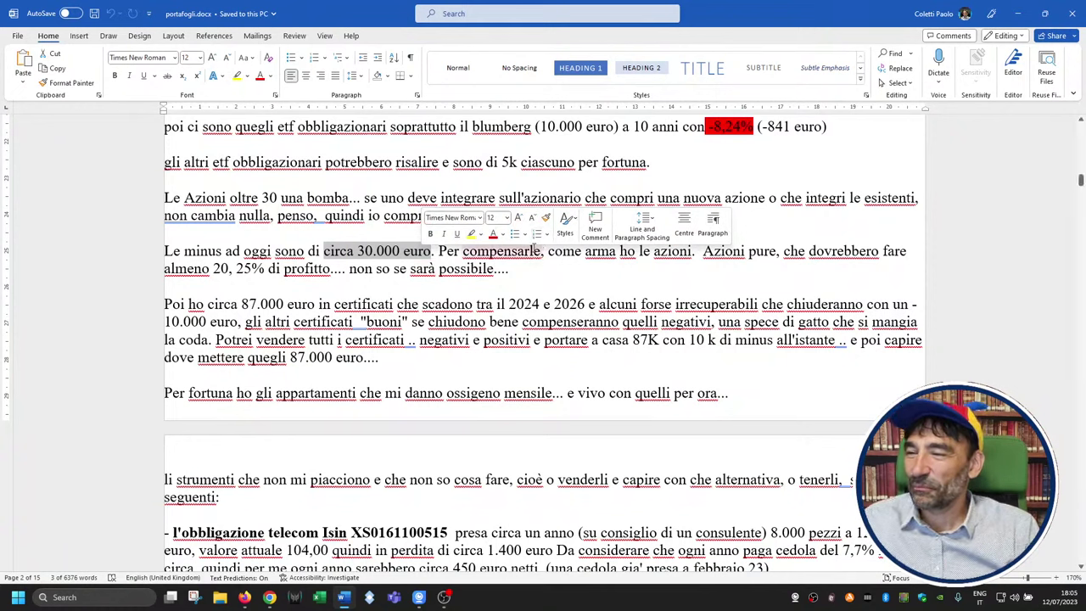
pyautogui.click(649, 261)
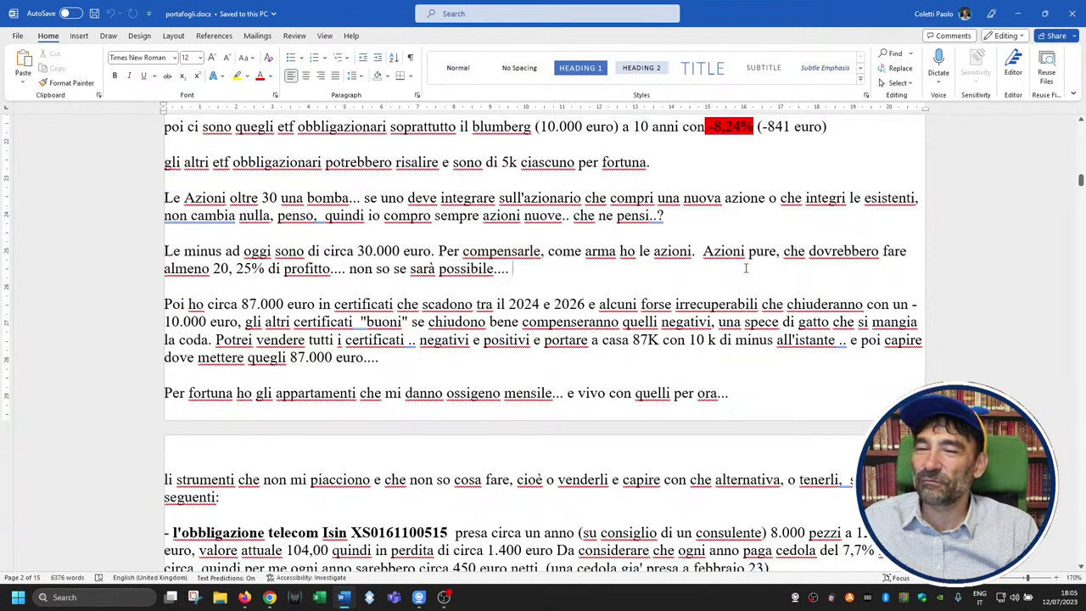
pyautogui.moveTo(213, 268); pyautogui.dragTo(494, 268)
# - Look back over the portfolio tables from the start of the Azioni list to the Fondi section
pyautogui.scroll(3, 469, 287)
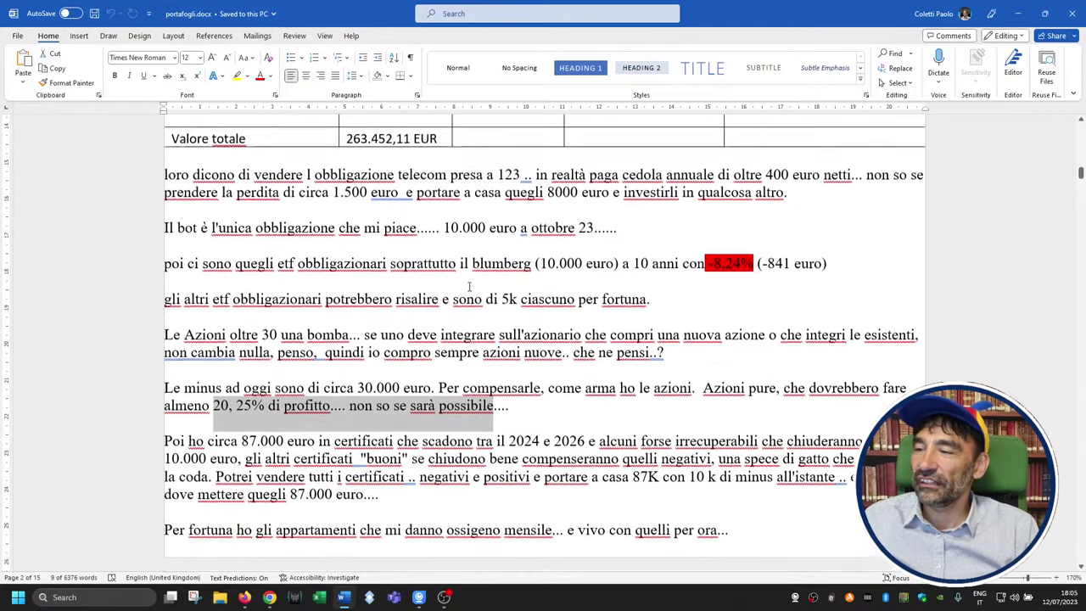
pyautogui.scroll(20, 469, 286)
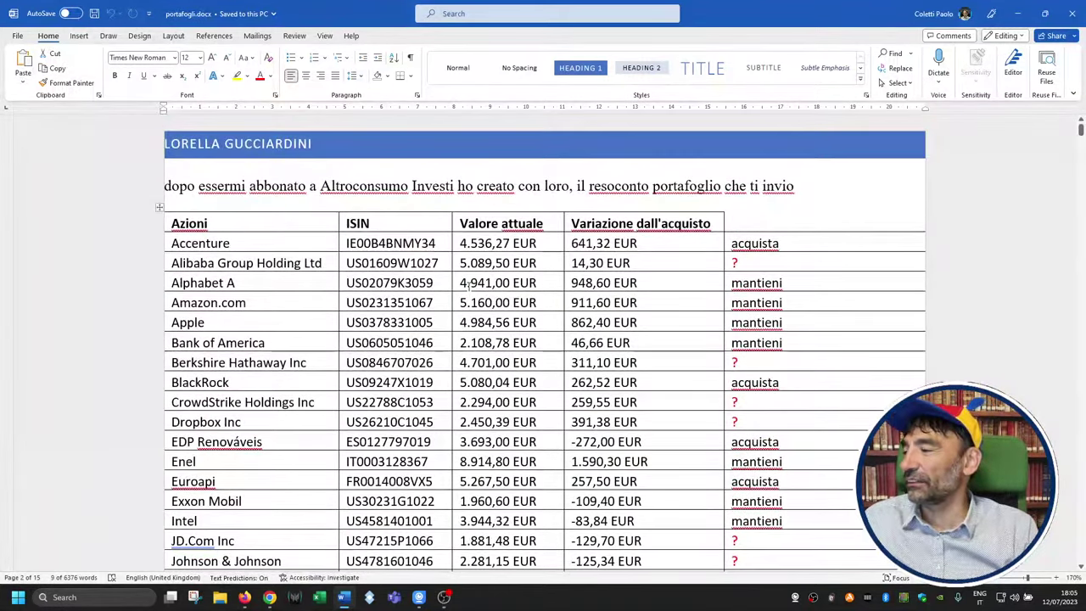
pyautogui.scroll(-20, 218, 327)
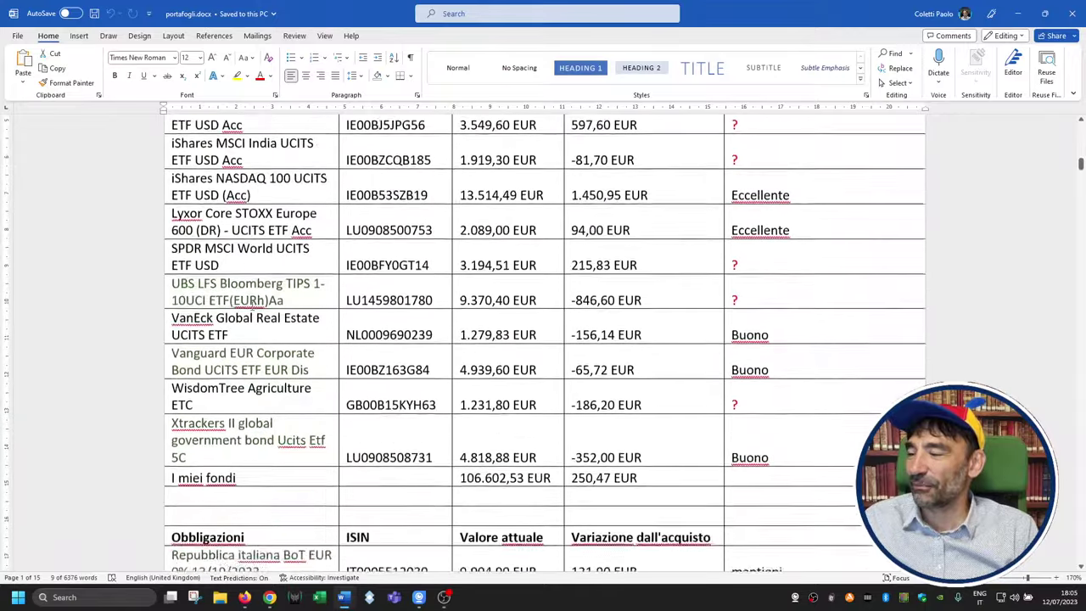
# - Read the paragraphs on the certificates and apartments, selecting the amounts, the 2024 and 2026 maturities, and the passages on compensating or selling
pyautogui.scroll(-10, 254, 306)
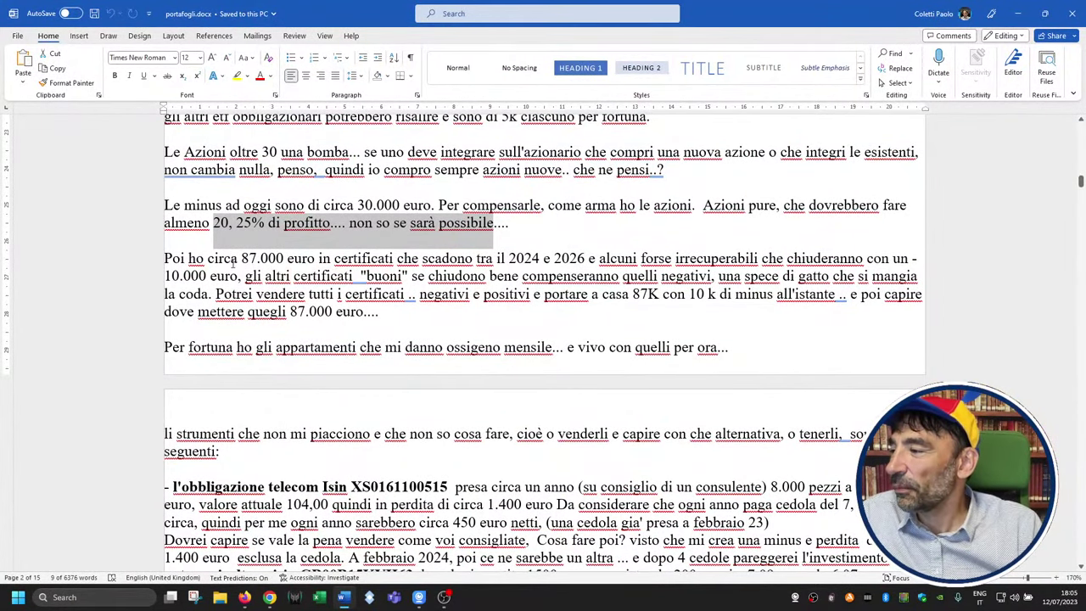
pyautogui.moveTo(242, 260); pyautogui.dragTo(288, 258)
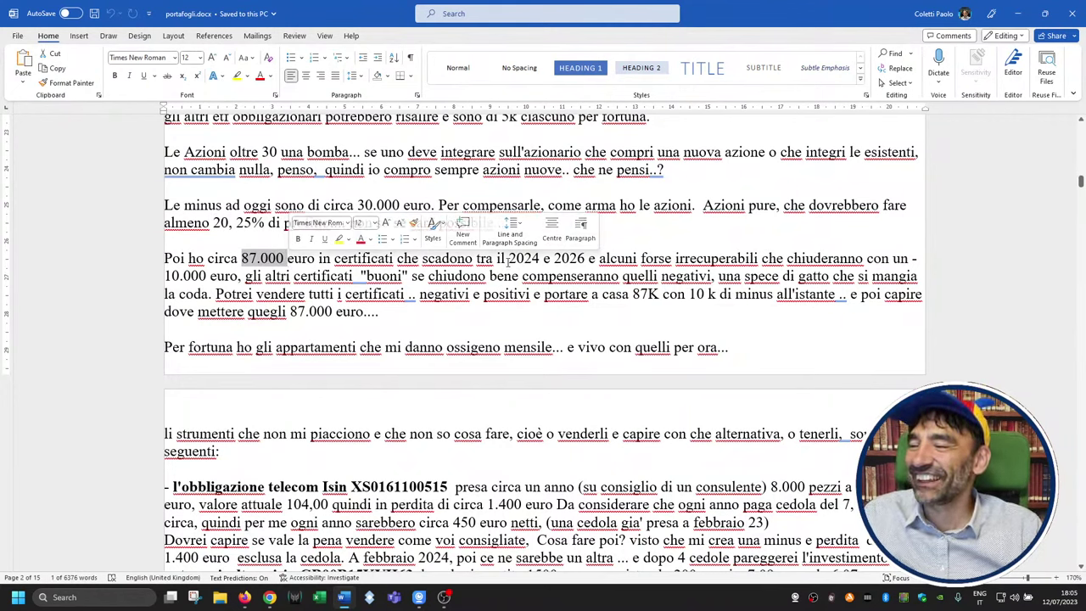
pyautogui.moveTo(508, 260); pyautogui.dragTo(582, 264)
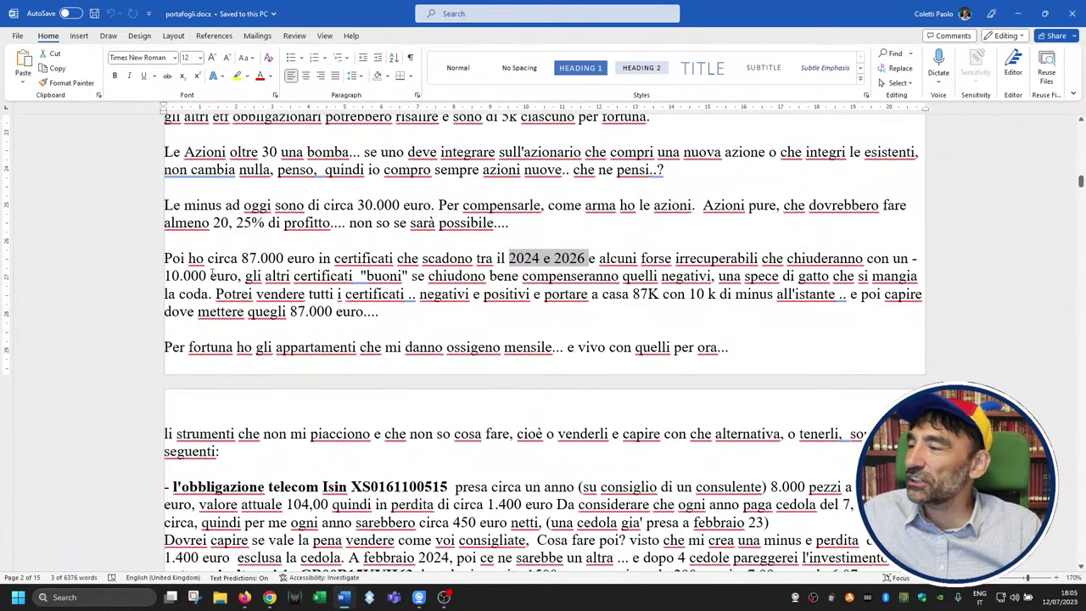
pyautogui.moveTo(207, 275); pyautogui.dragTo(165, 277)
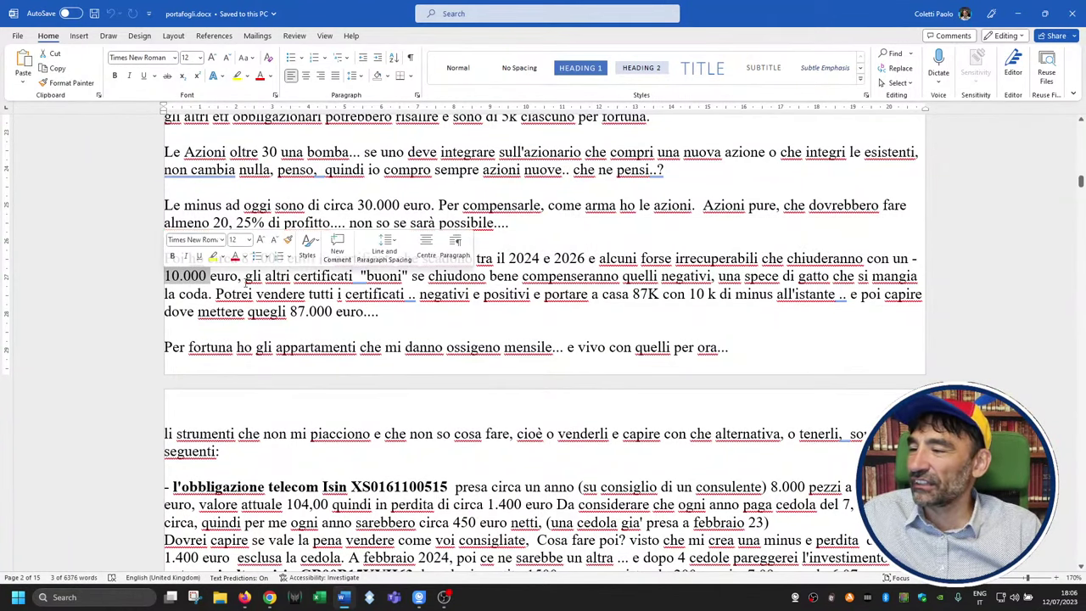
pyautogui.moveTo(472, 275); pyautogui.dragTo(697, 291)
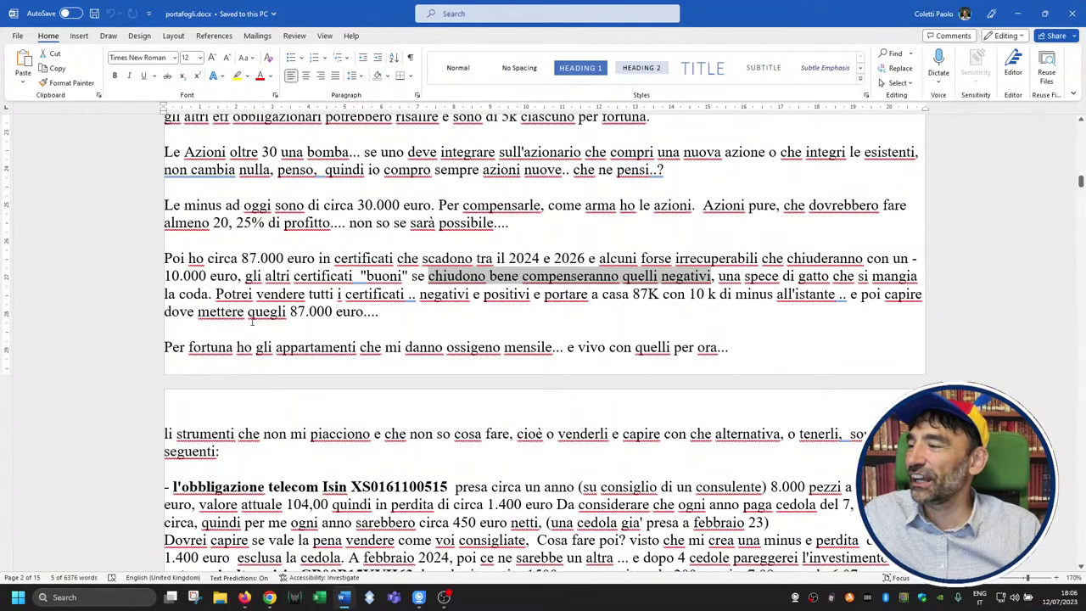
pyautogui.moveTo(309, 294); pyautogui.dragTo(848, 296)
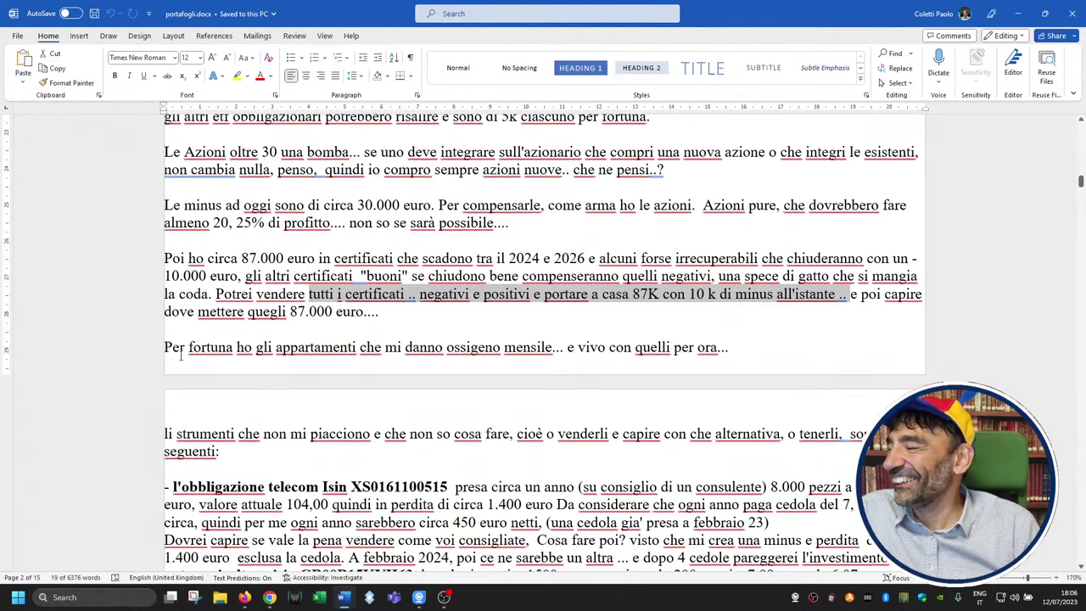
pyautogui.moveTo(186, 346); pyautogui.dragTo(740, 361)
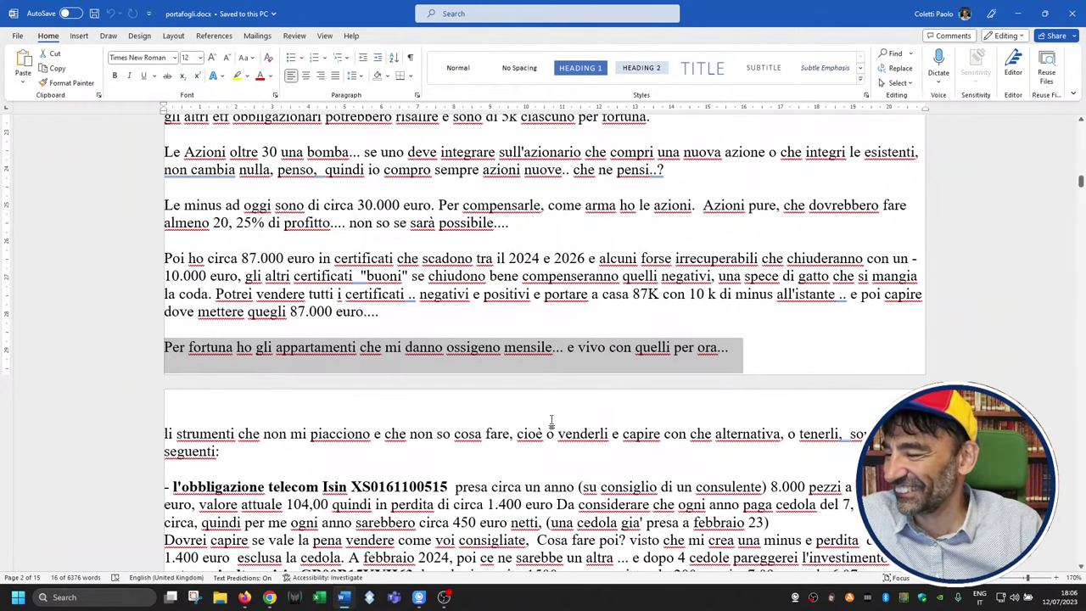
# - Go back through the Azioni table and select the Melexis row, followed by its "acquista" recommendation
pyautogui.scroll(-2, 552, 423)
pyautogui.scroll(10, 543, 420)
pyautogui.scroll(20, 541, 419)
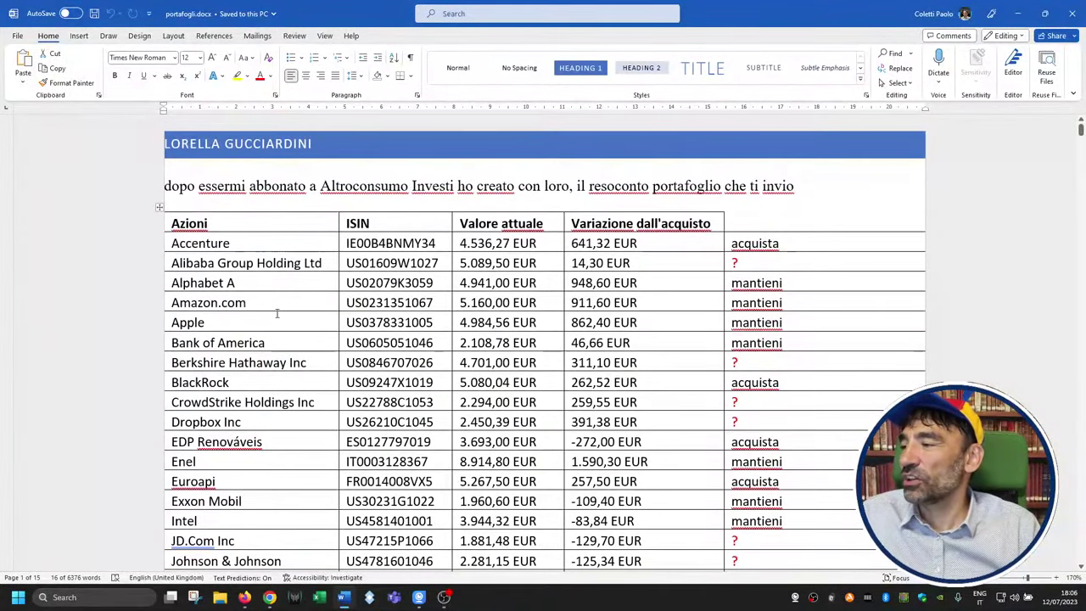
pyautogui.scroll(-2, 273, 233)
pyautogui.scroll(-1, 273, 232)
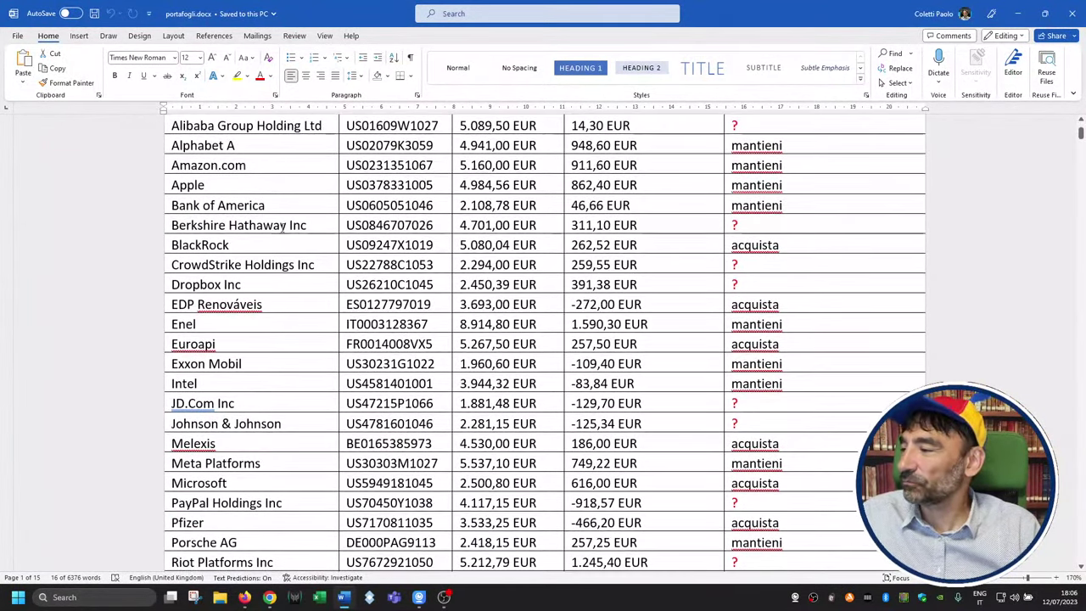
pyautogui.scroll(-4, 338, 220)
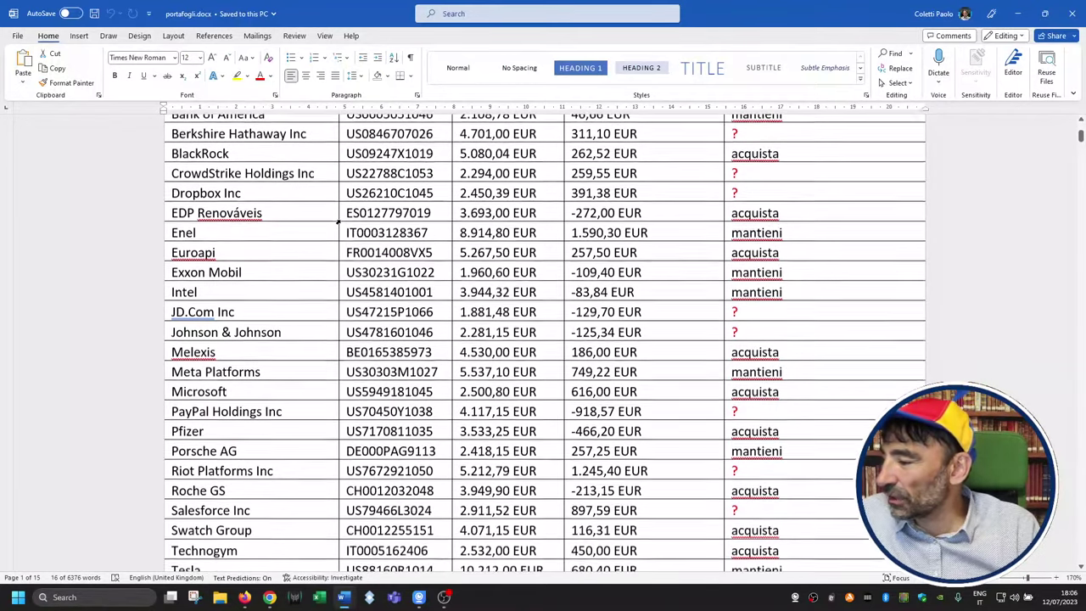
pyautogui.scroll(-1, 338, 220)
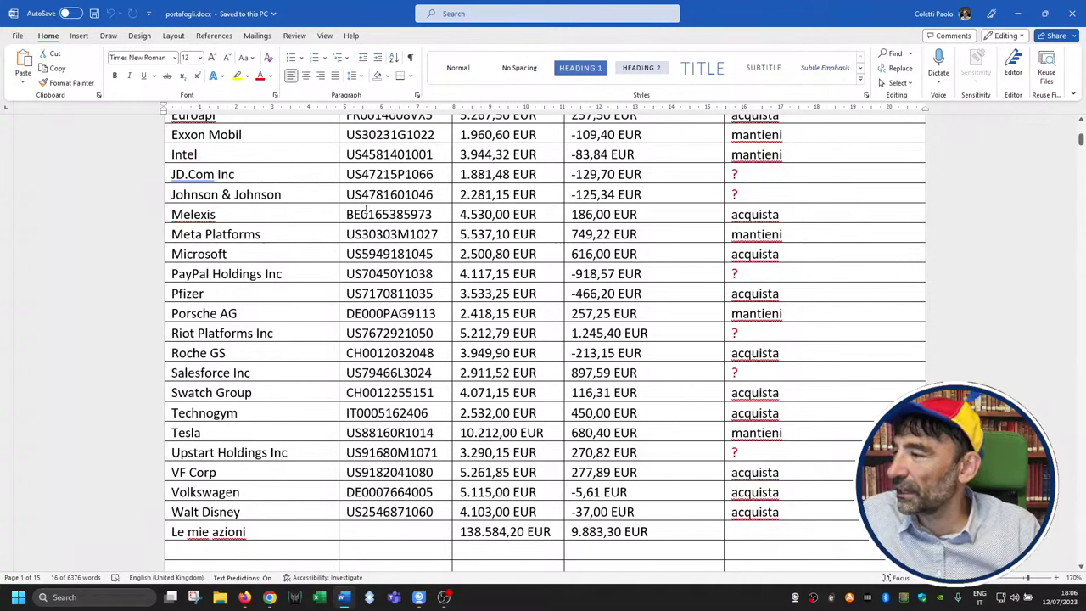
pyautogui.moveTo(225, 218); pyautogui.dragTo(772, 217)
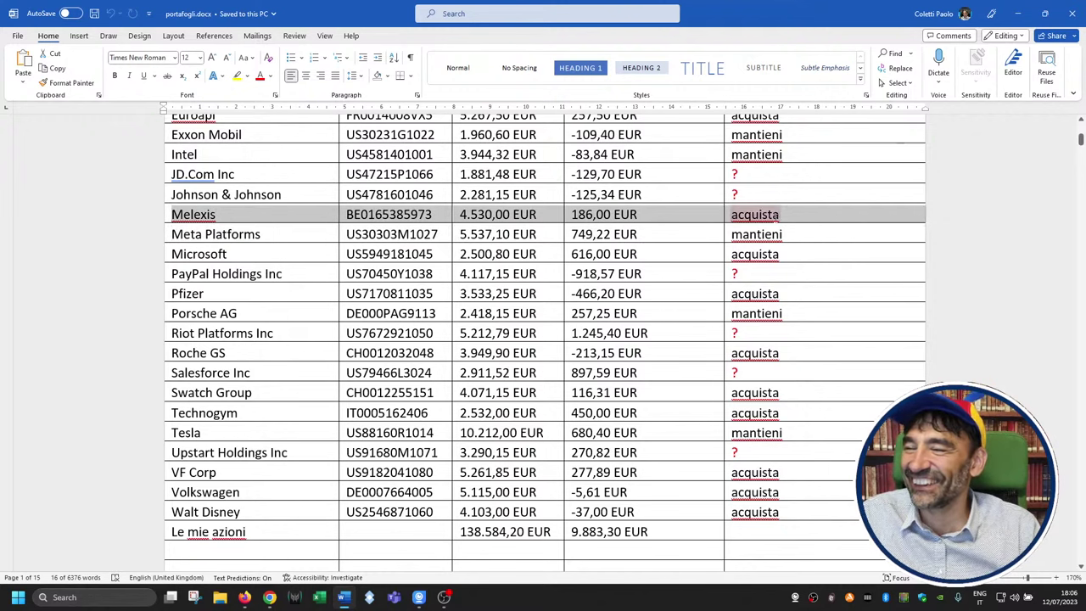
pyautogui.doubleClick(755, 216)
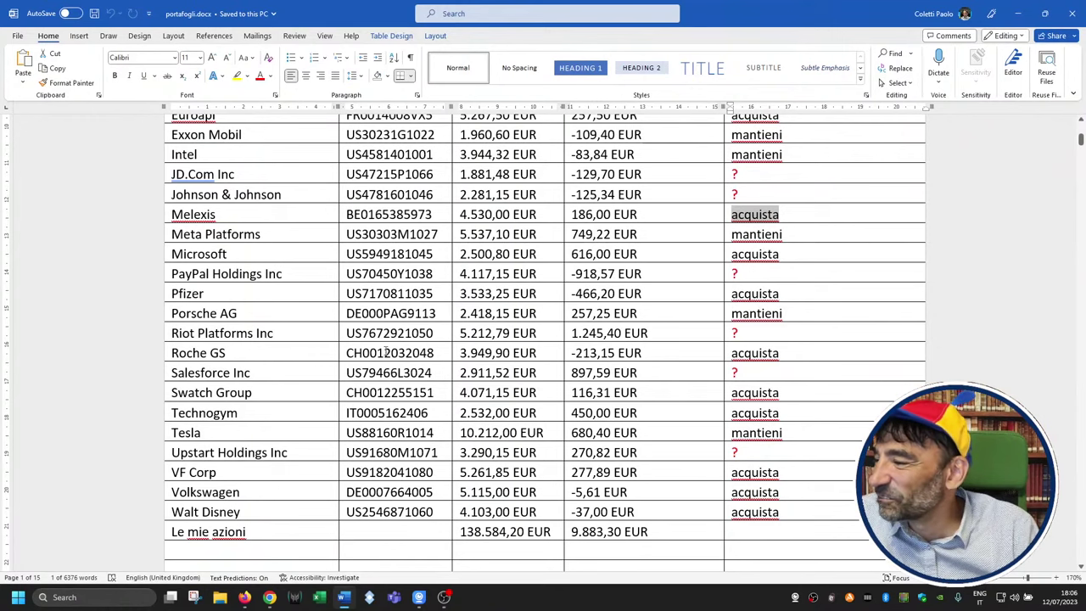
# - Review the Azioni table again from its header row, comparing the stocks with their recommendations
pyautogui.scroll(6, 764, 182)
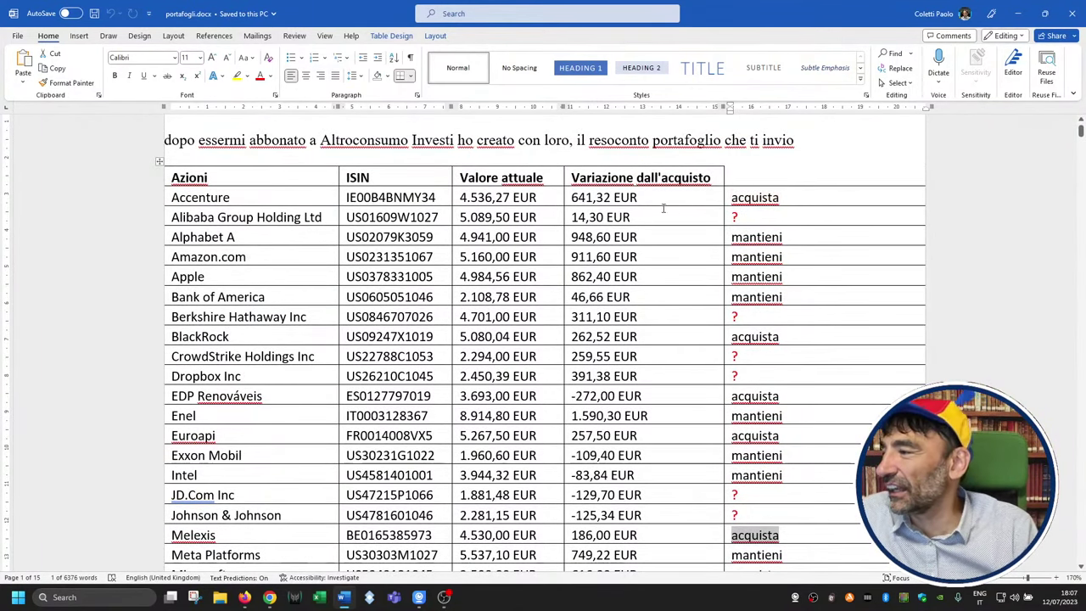
pyautogui.scroll(-1, 598, 212)
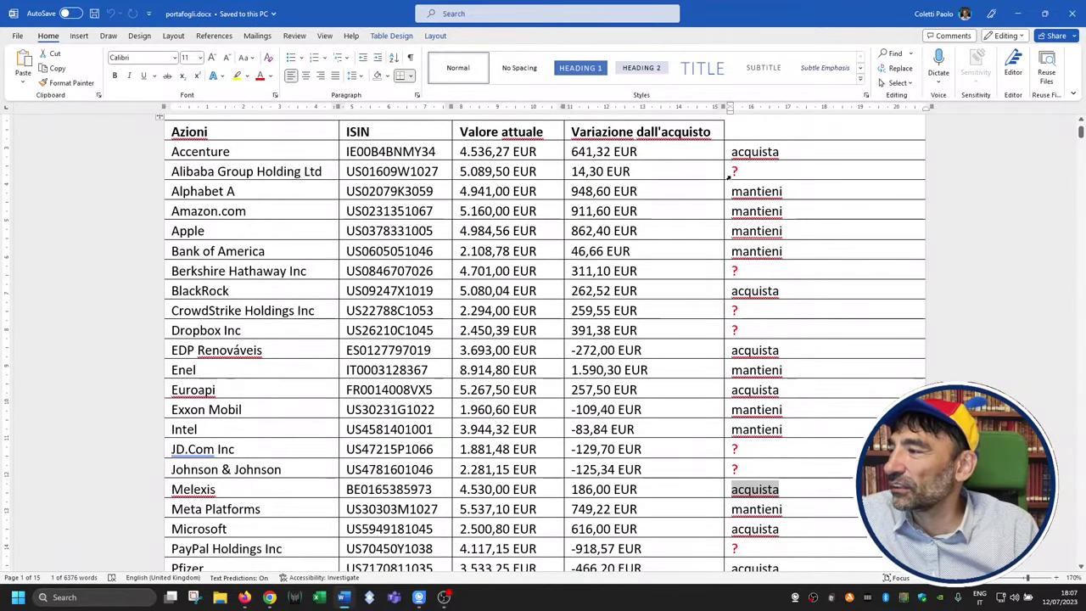
pyautogui.scroll(-1, 657, 319)
pyautogui.scroll(-8, 657, 319)
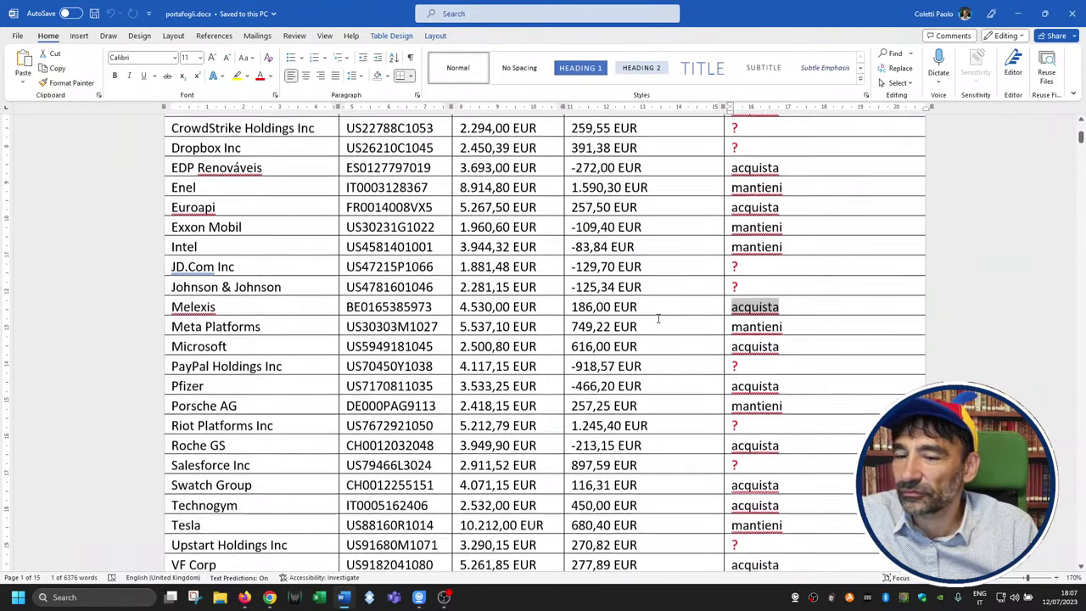
# - Review the Azioni table down to its final row and select the total current value of "Le mie azioni"
pyautogui.scroll(12, 665, 321)
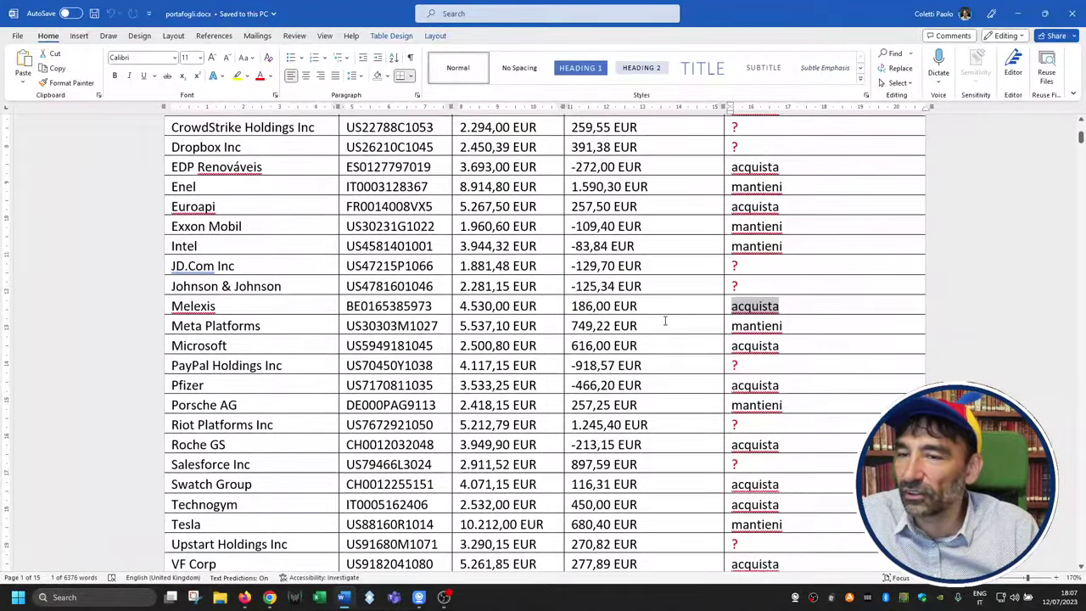
pyautogui.scroll(-8, 665, 323)
pyautogui.scroll(-3, 665, 323)
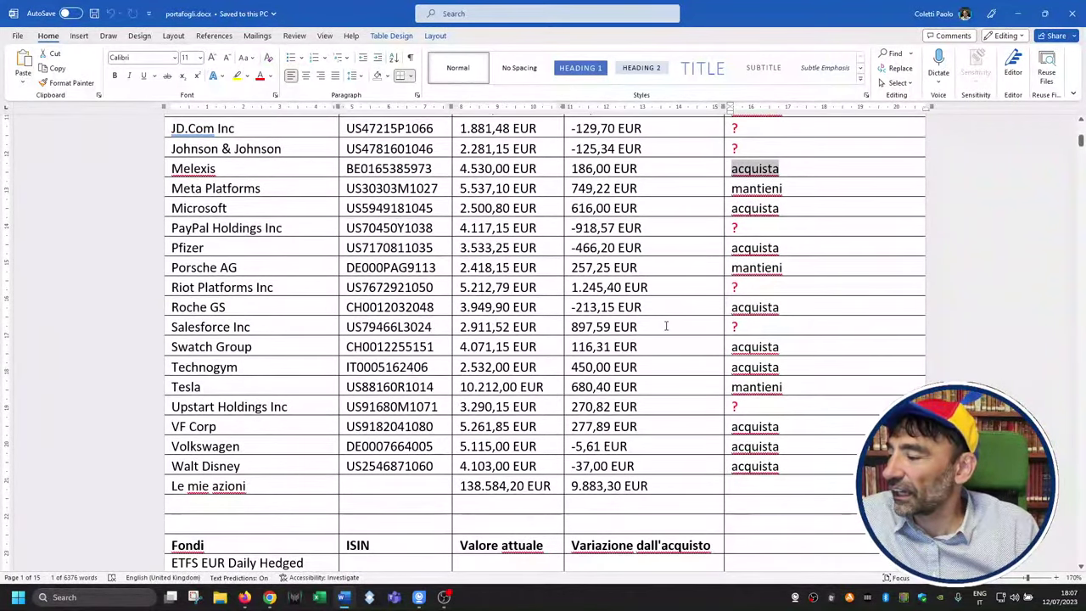
pyautogui.moveTo(461, 486); pyautogui.dragTo(507, 486)
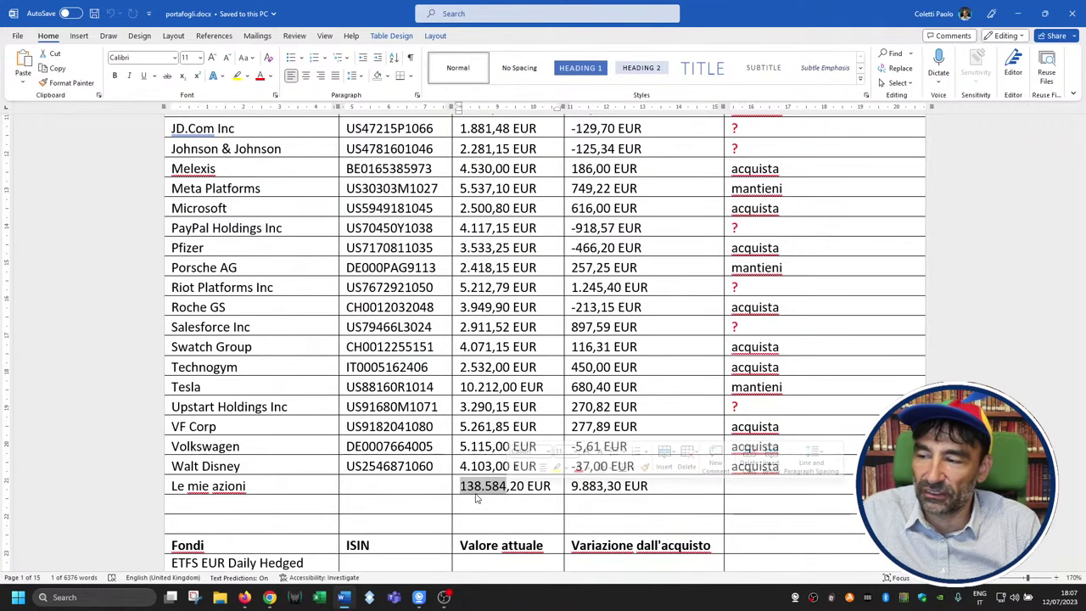
# - Select the current value and change since purchase for Meta Platforms, Microsoft and Enel, one stock after another
pyautogui.scroll(4, 476, 498)
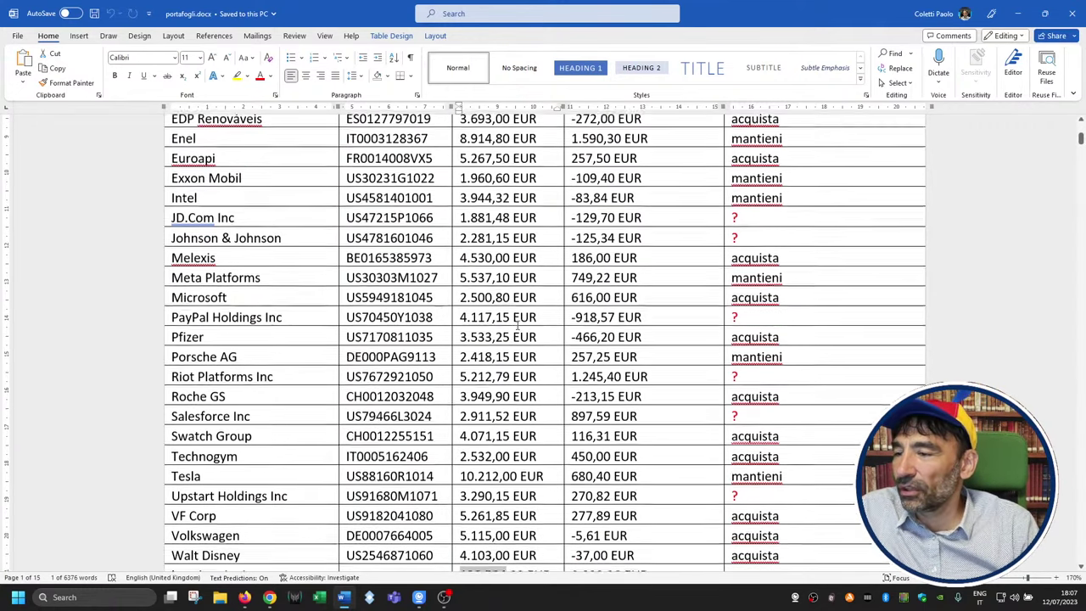
pyautogui.scroll(-1, 559, 351)
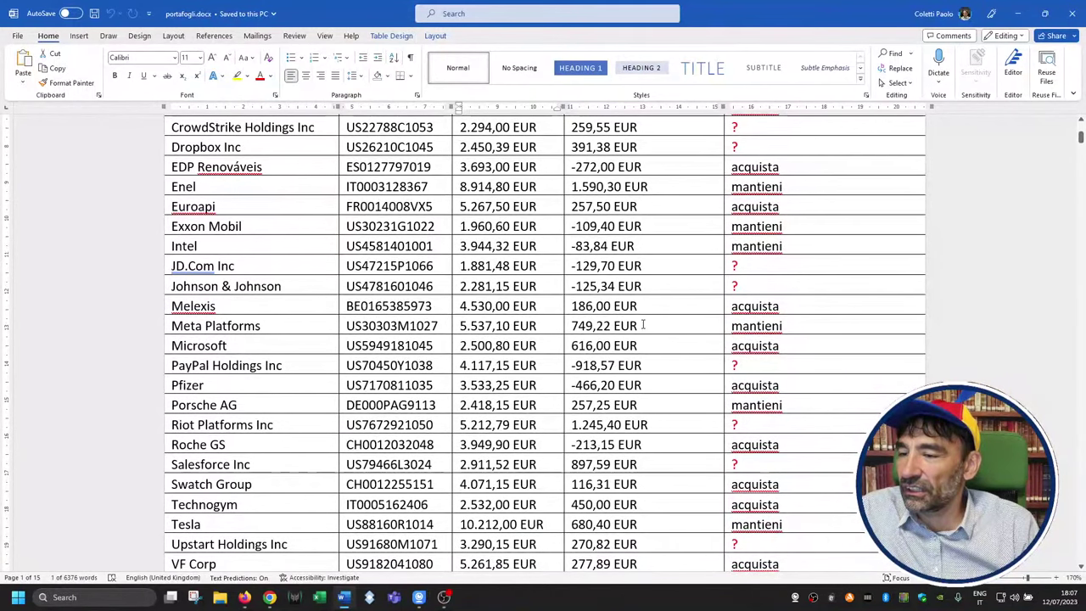
pyautogui.moveTo(643, 325); pyautogui.dragTo(509, 326)
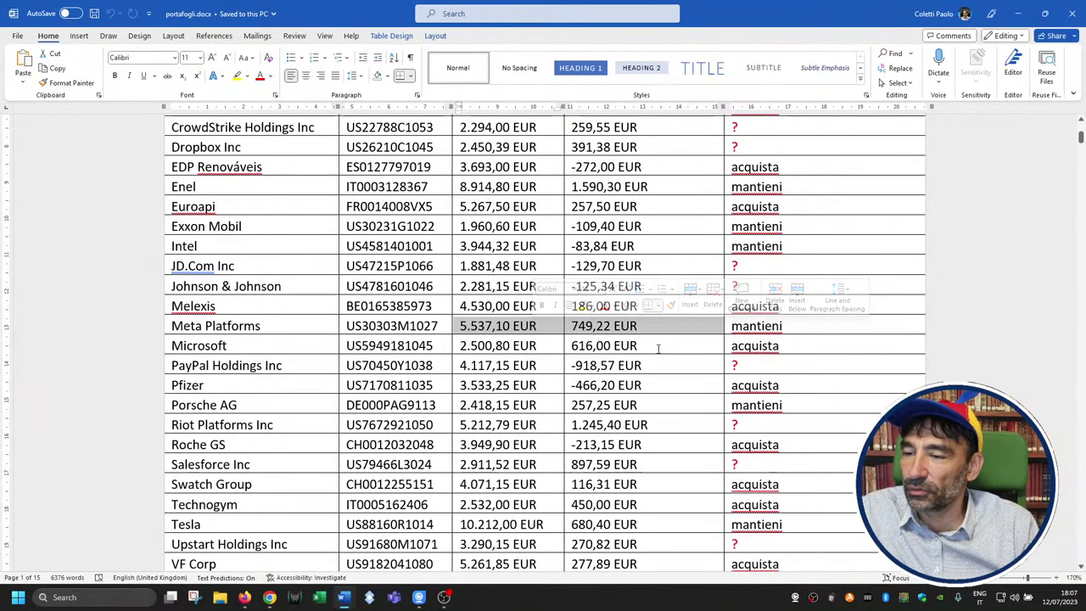
pyautogui.moveTo(657, 346); pyautogui.dragTo(518, 346)
pyautogui.scroll(3, 614, 339)
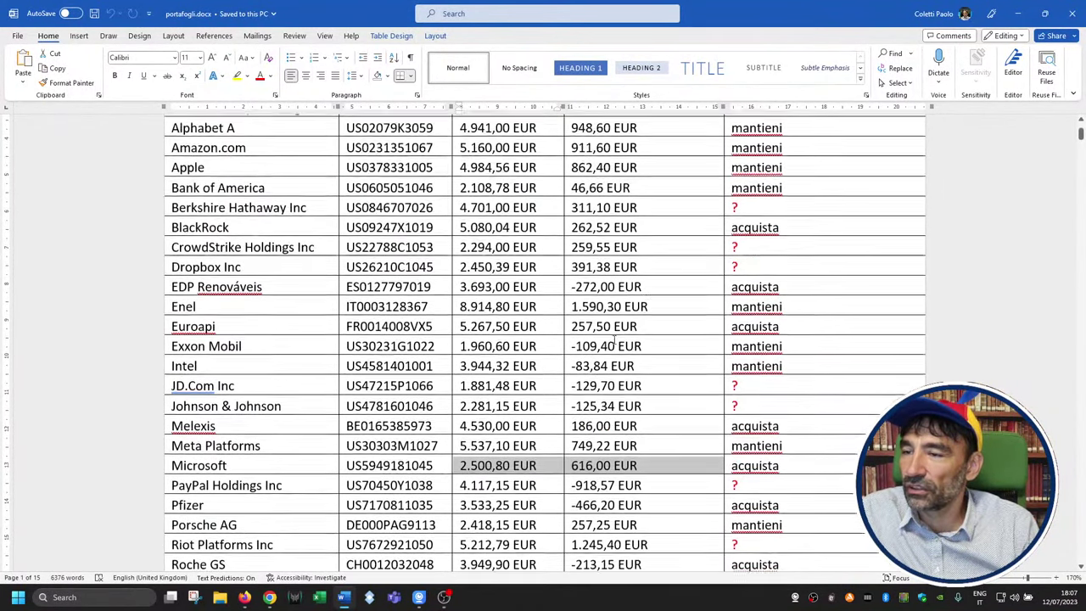
pyautogui.moveTo(650, 324); pyautogui.dragTo(517, 326)
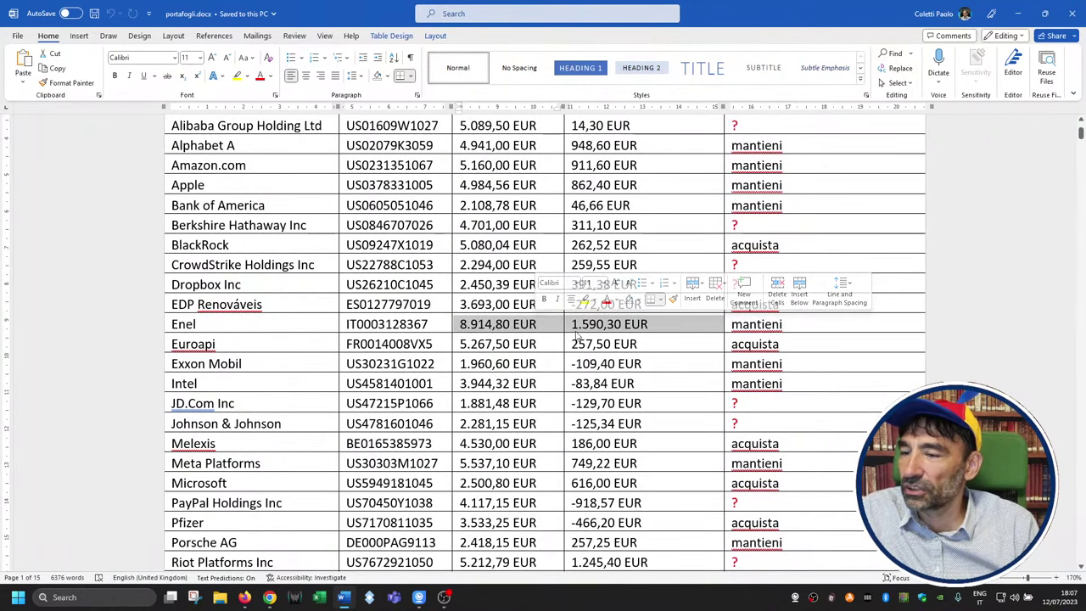
# - Look through the Azioni table from its header row and select the current value and change for Riot Platforms Inc
pyautogui.scroll(1, 576, 337)
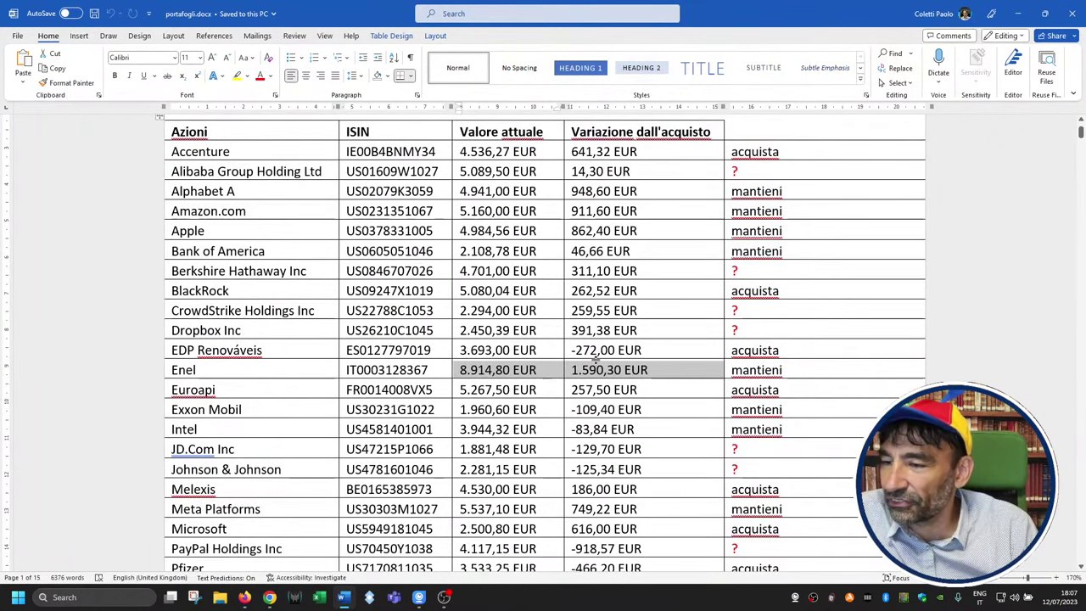
pyautogui.scroll(1, 607, 365)
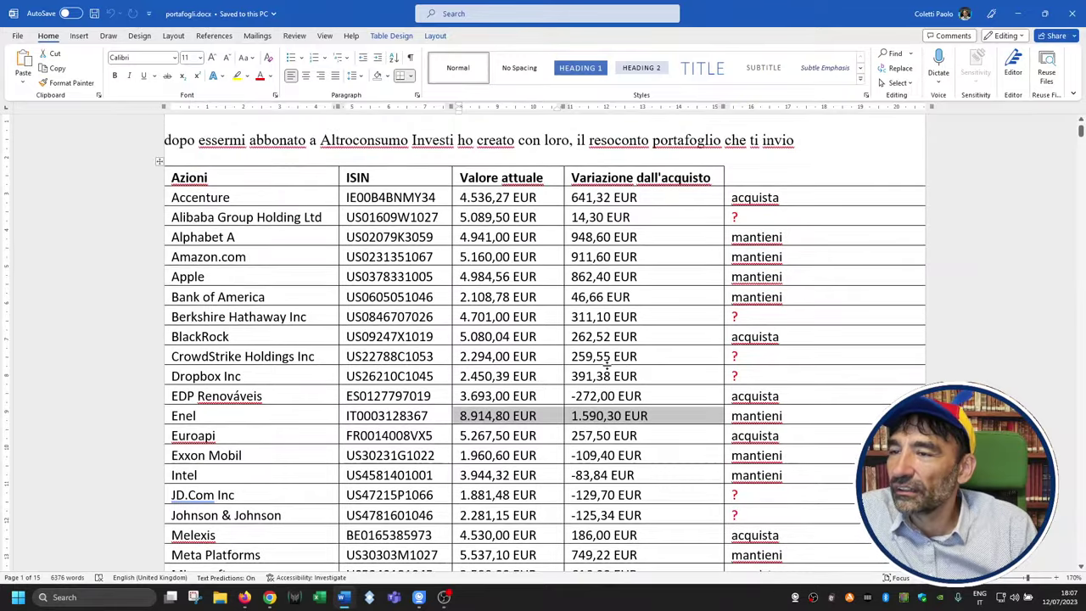
pyautogui.scroll(-1, 606, 365)
pyautogui.scroll(-3, 641, 237)
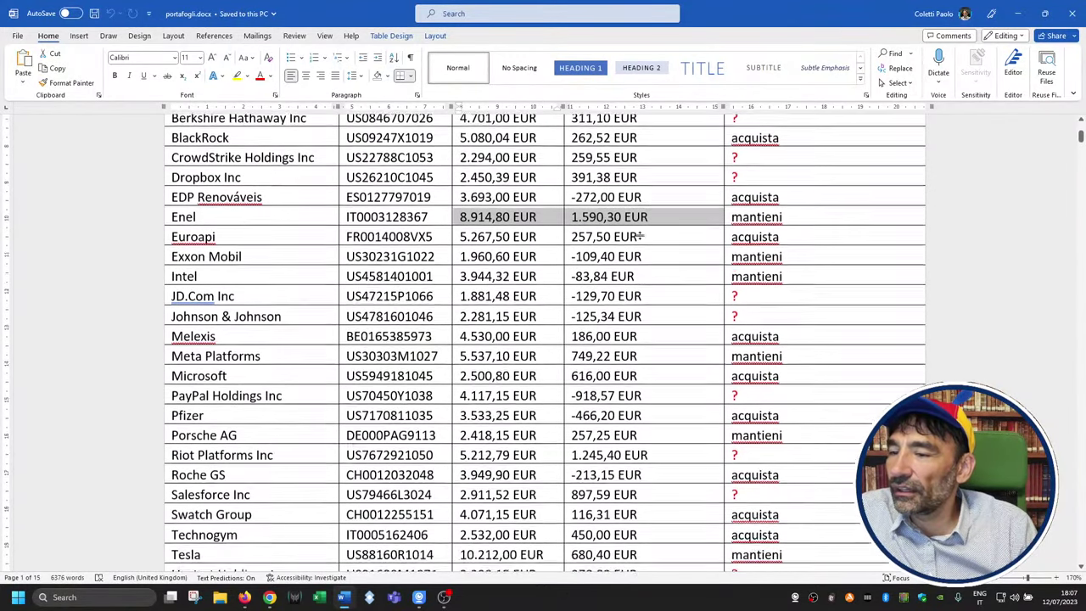
pyautogui.scroll(-5, 641, 237)
pyautogui.doubleClick(636, 242)
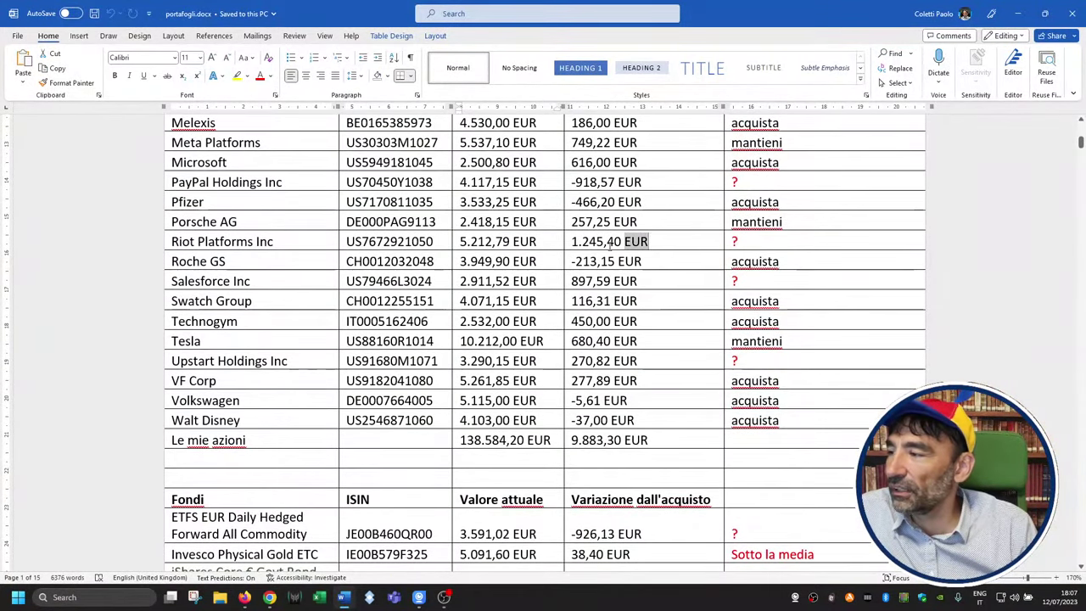
pyautogui.moveTo(609, 243); pyautogui.dragTo(538, 252)
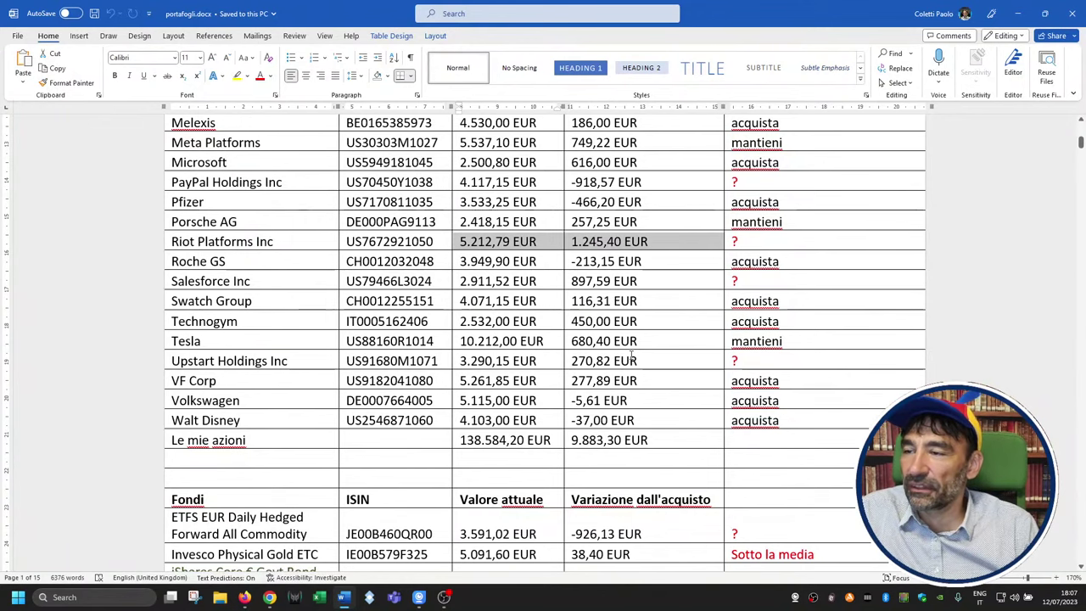
# - Return to the Riot Platforms Inc row, reselect its current value and change, and clear the selection
pyautogui.scroll(-3, 632, 356)
pyautogui.scroll(4, 554, 308)
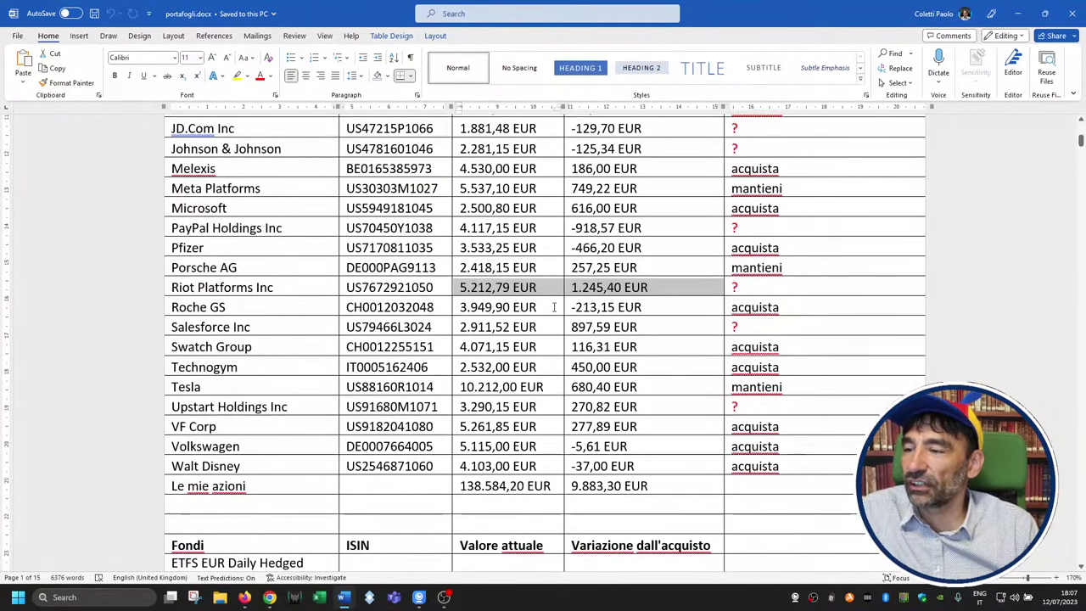
pyautogui.click(510, 288)
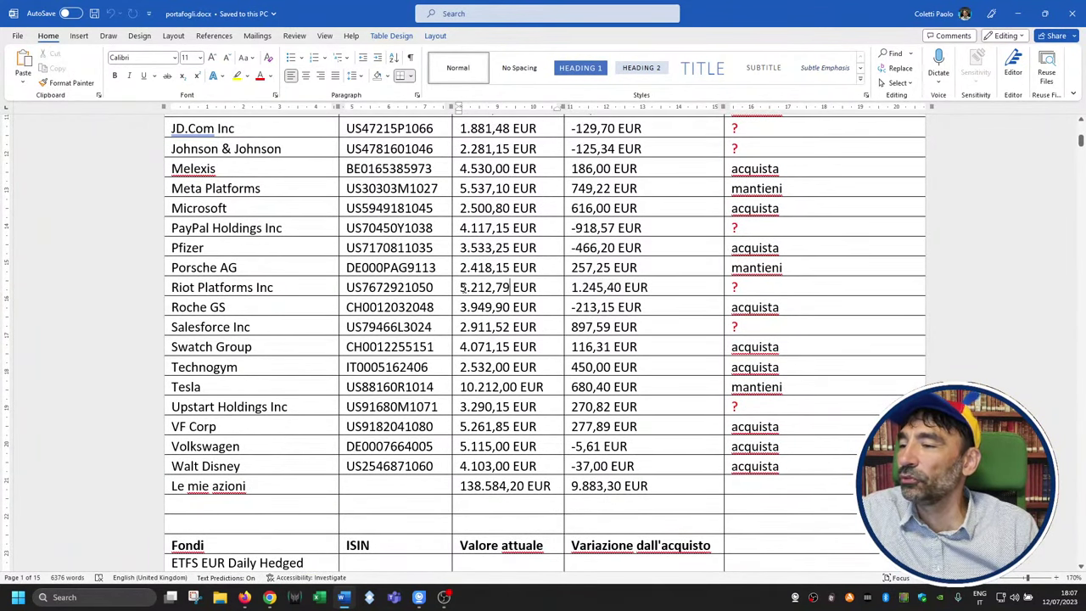
pyautogui.moveTo(462, 288); pyautogui.dragTo(632, 291)
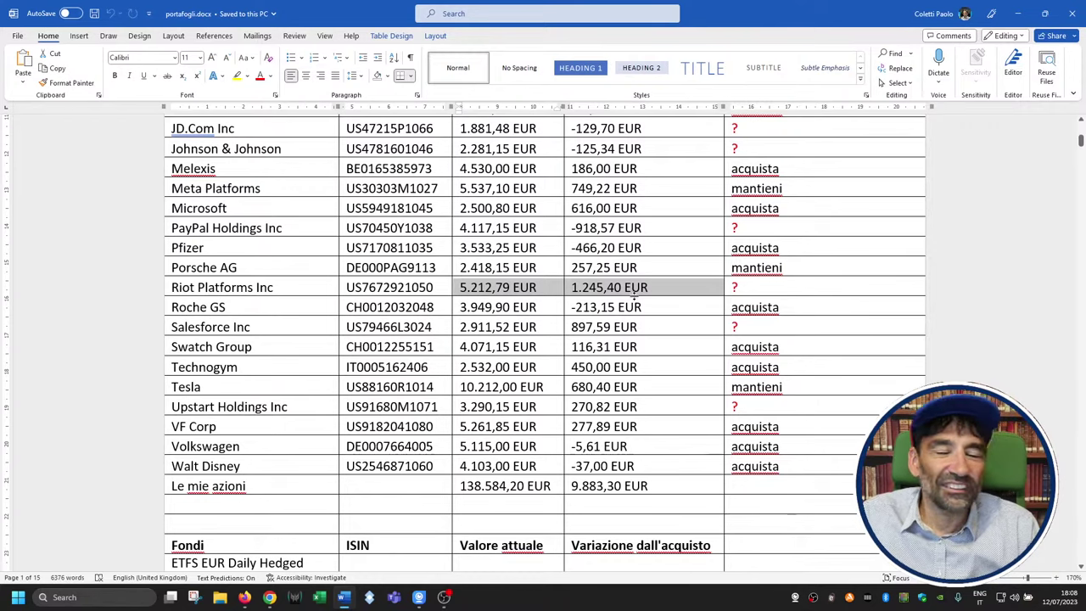
pyautogui.click(619, 323)
# - Look over the stocks again and select the total change since purchase in the "Le mie azioni" row
pyautogui.scroll(-5, 618, 324)
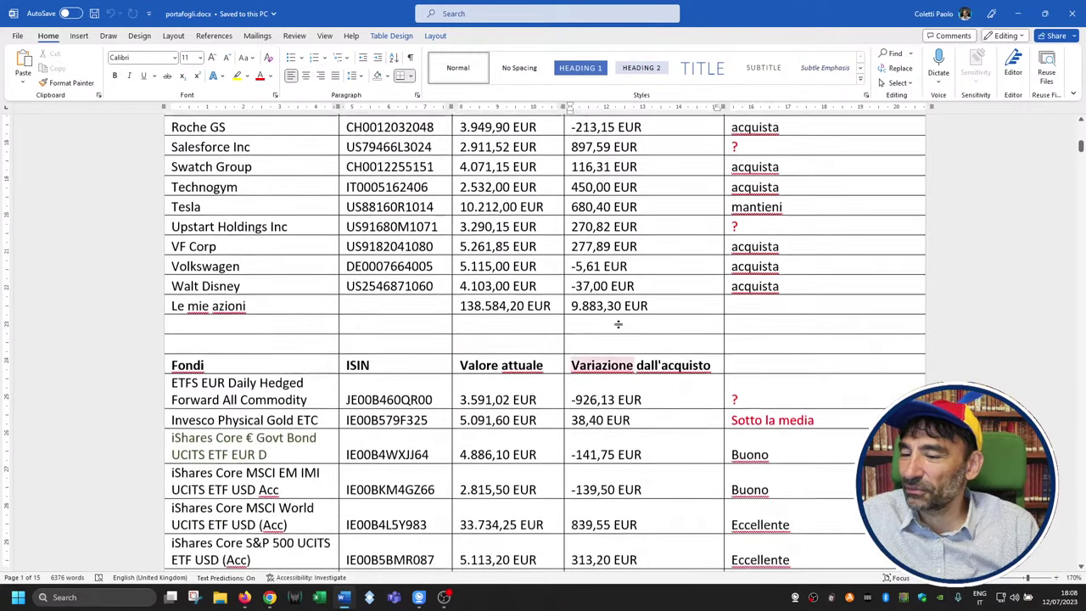
pyautogui.scroll(-1, 618, 324)
pyautogui.scroll(8, 618, 324)
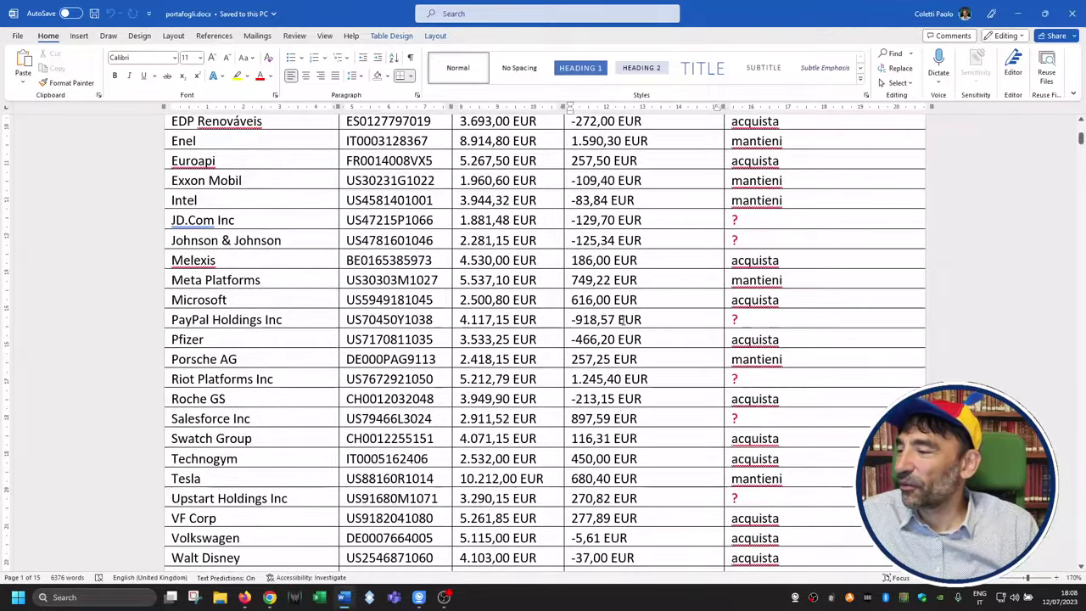
pyautogui.scroll(-5, 622, 319)
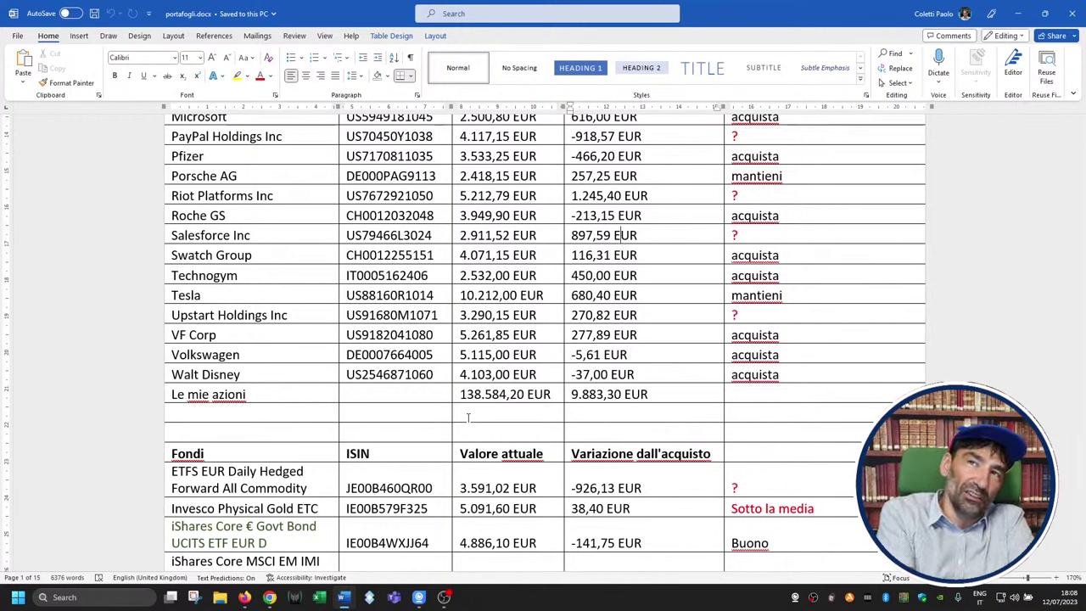
pyautogui.scroll(-3, 467, 417)
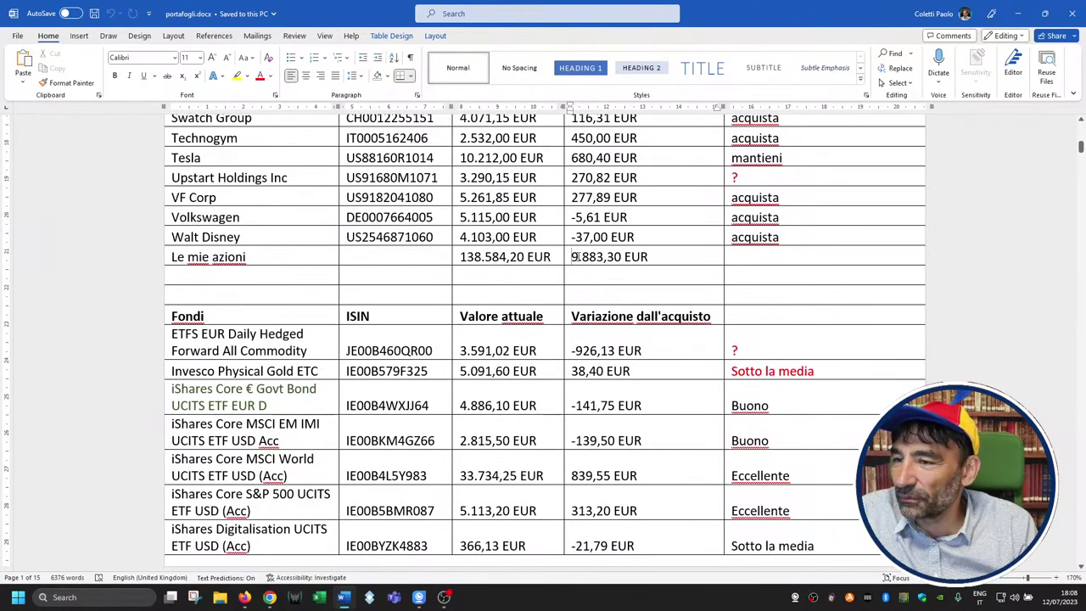
pyautogui.moveTo(571, 256); pyautogui.dragTo(603, 256)
# - Compare the last stocks and their total with the beginning of the Fondi table
pyautogui.scroll(-2, 529, 291)
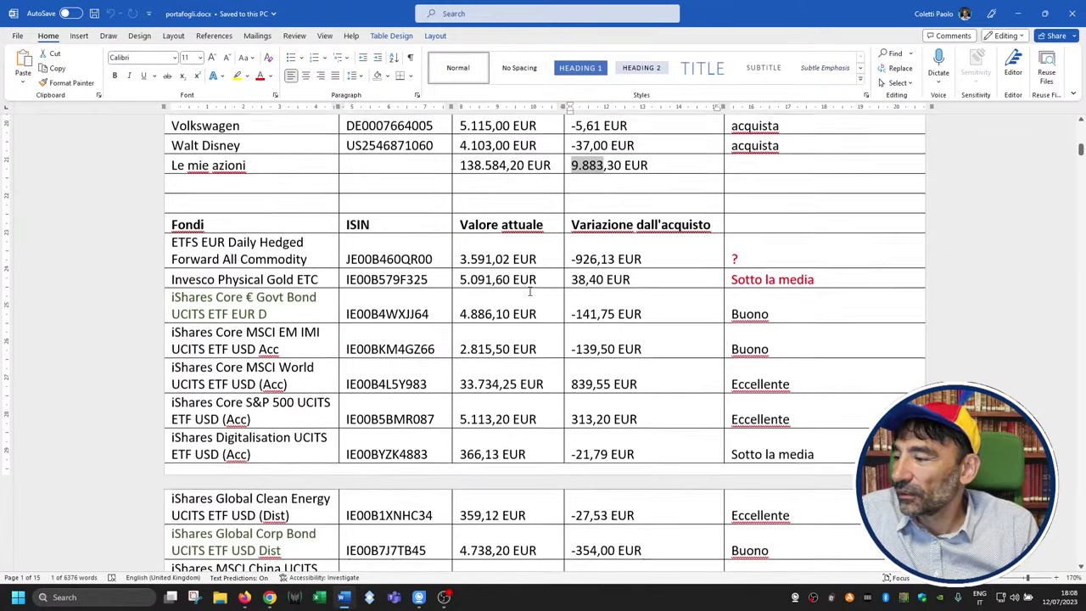
pyautogui.scroll(6, 529, 291)
pyautogui.scroll(-1, 593, 298)
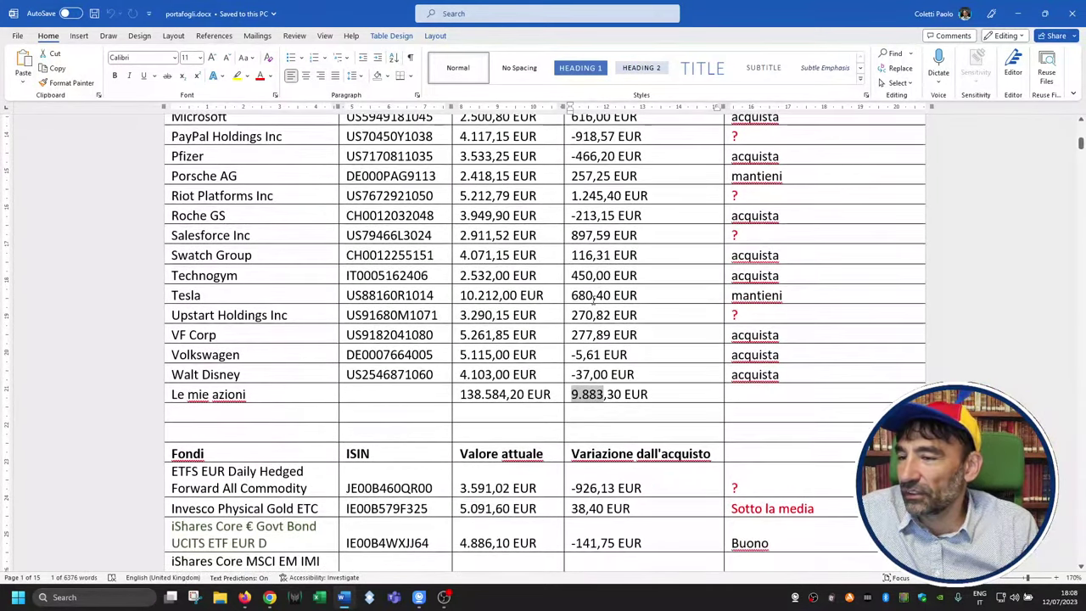
pyautogui.scroll(-2, 593, 295)
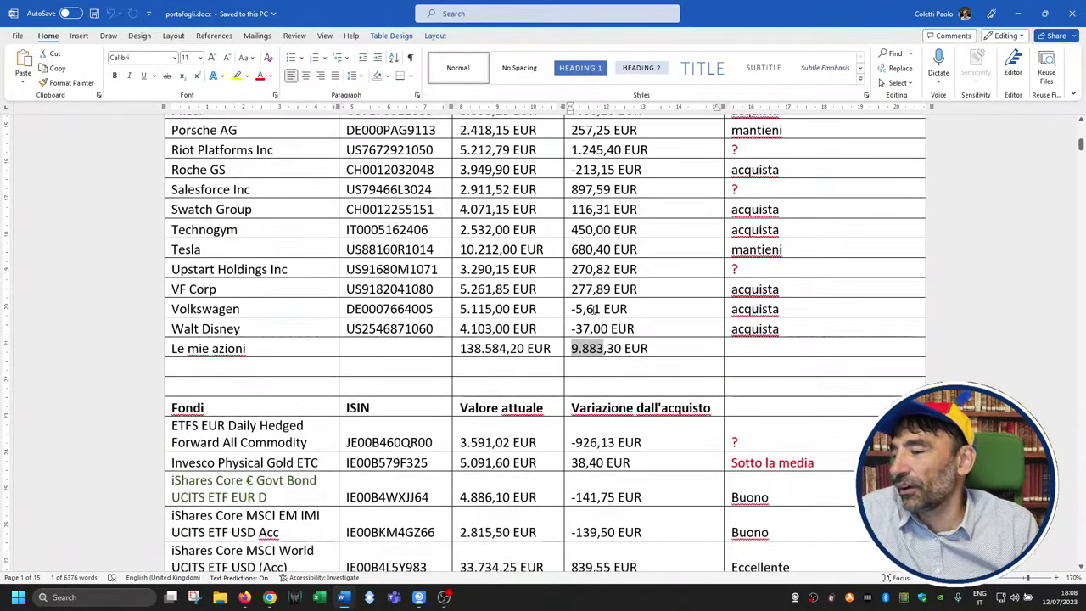
pyautogui.scroll(-2, 592, 311)
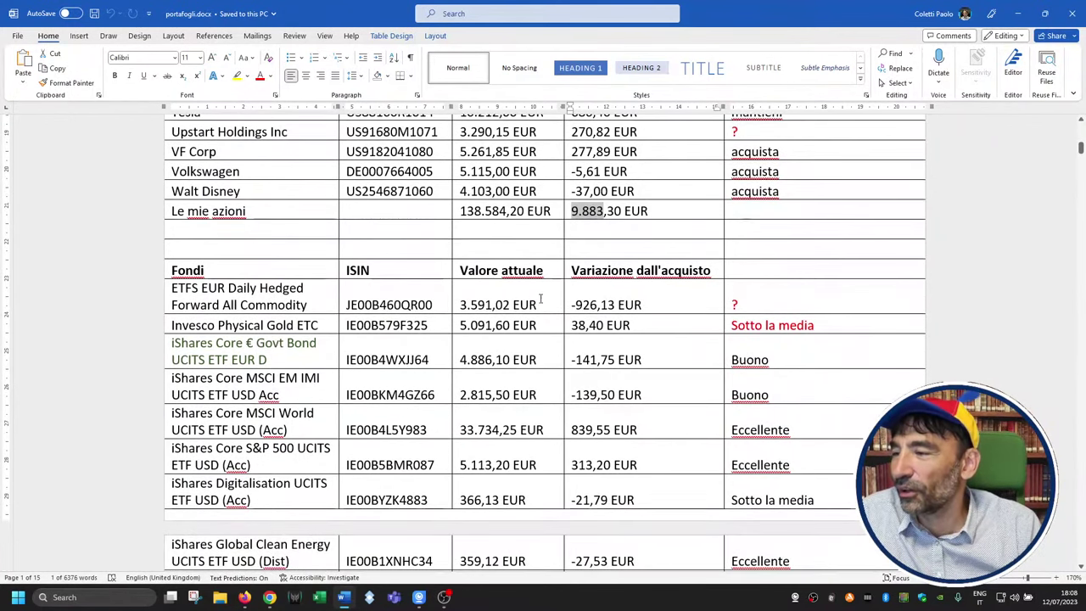
pyautogui.scroll(-1, 316, 289)
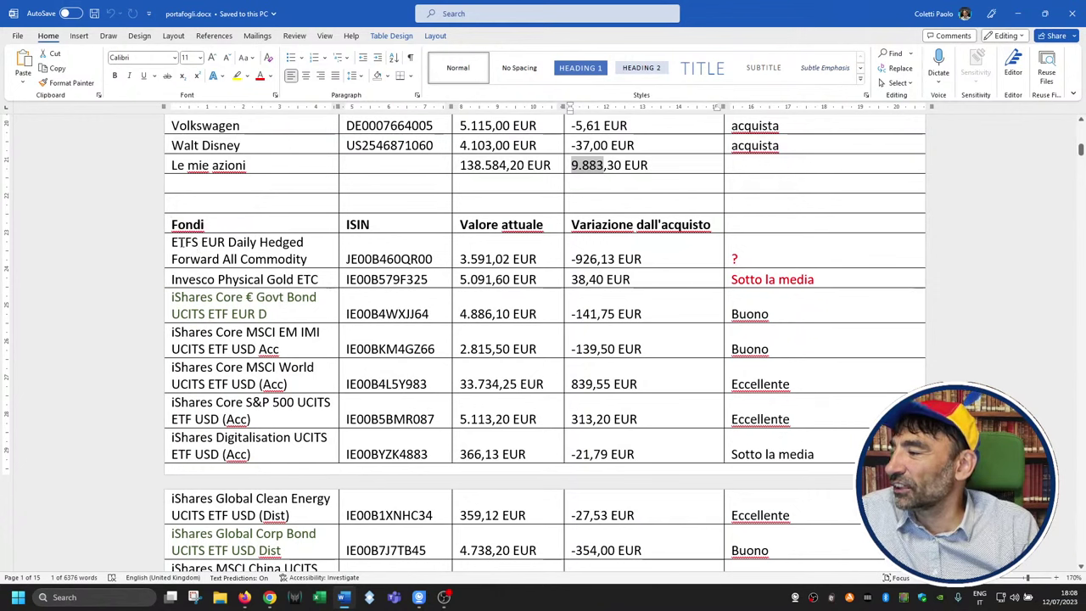
# - Select the names of the All Commodity, Physical Gold and Core € Govt Bond funds in turn, clearing the selection at the end
pyautogui.doubleClick(177, 242)
pyautogui.click(276, 258)
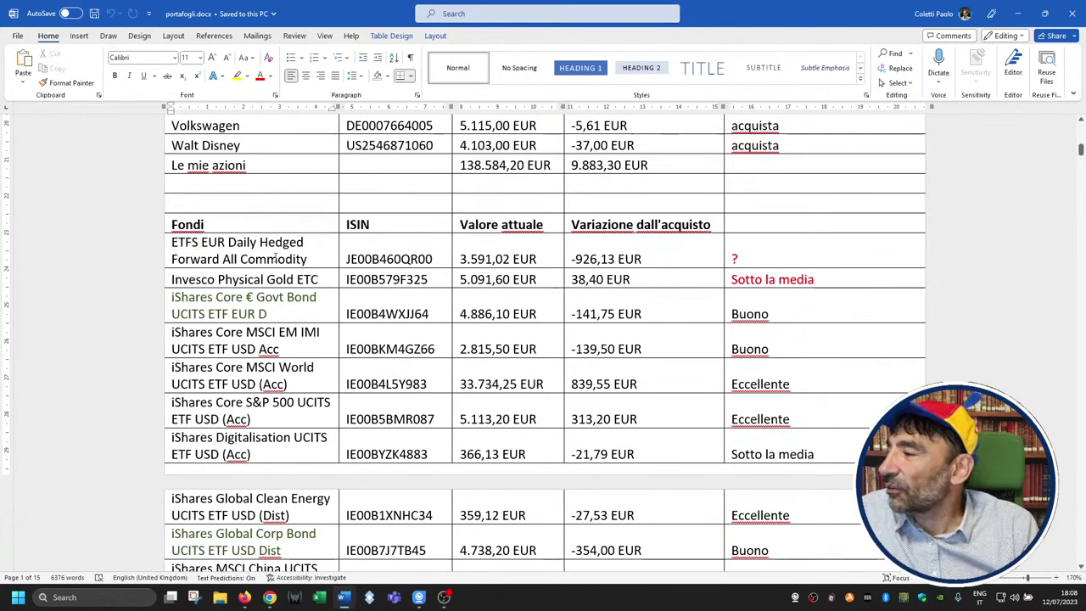
pyautogui.moveTo(229, 242); pyautogui.dragTo(311, 261)
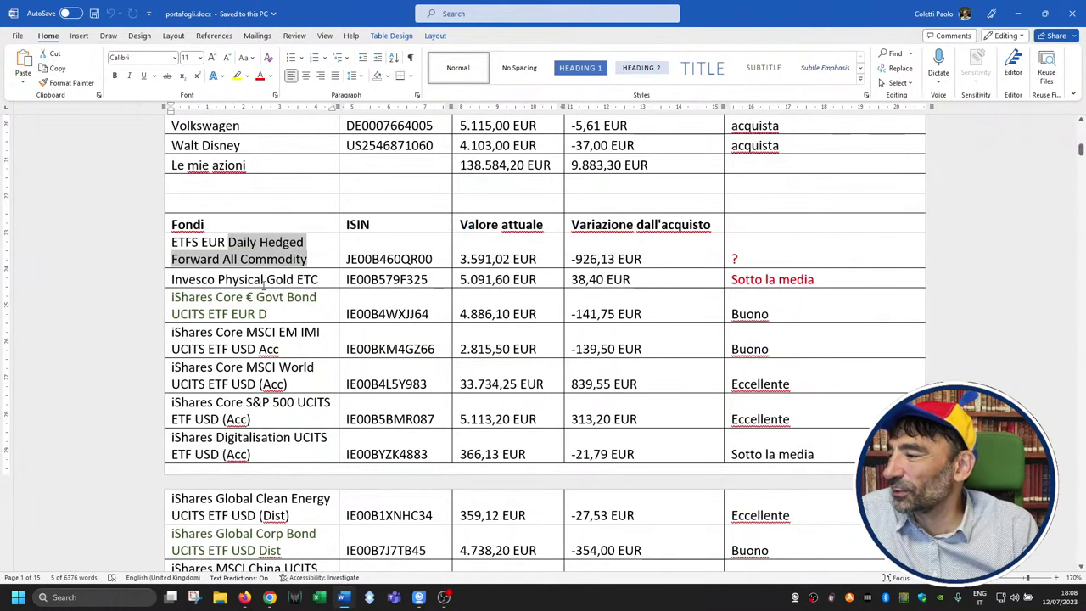
pyautogui.moveTo(233, 280); pyautogui.dragTo(317, 280)
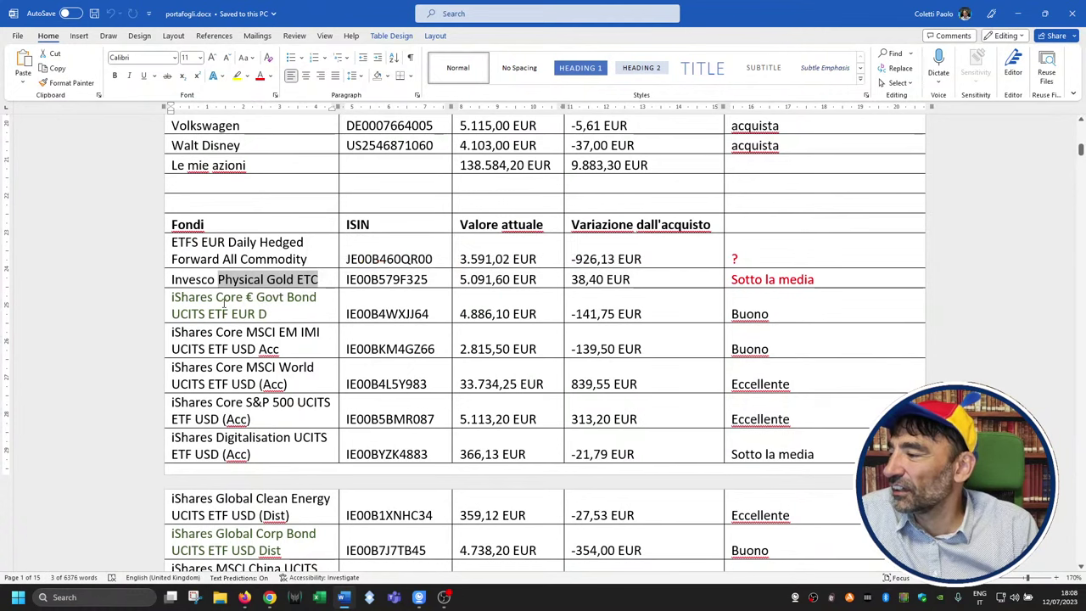
pyautogui.moveTo(217, 298); pyautogui.dragTo(294, 310)
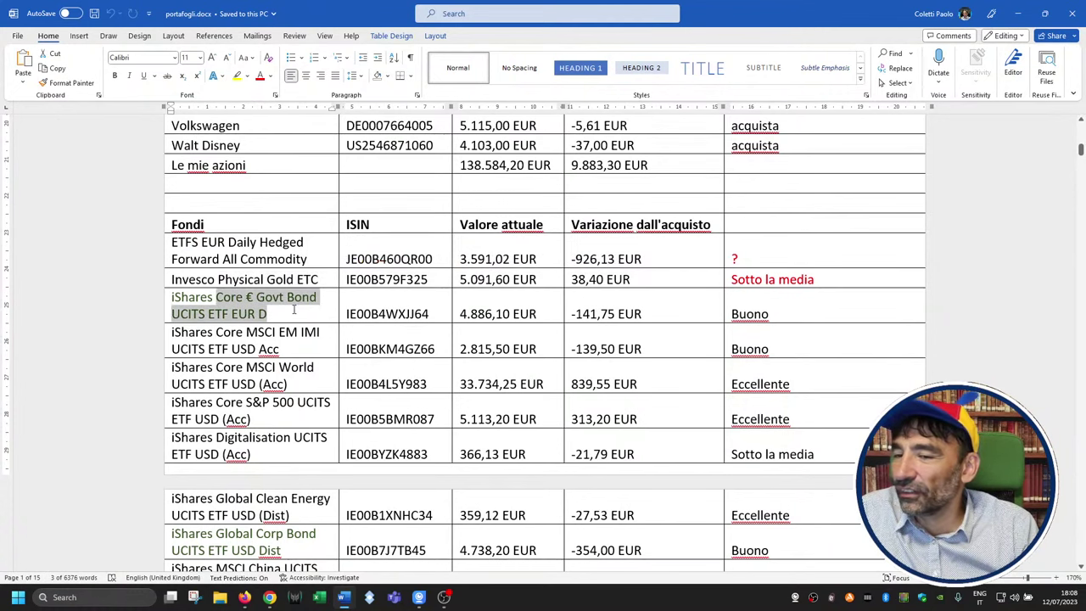
pyautogui.click(301, 316)
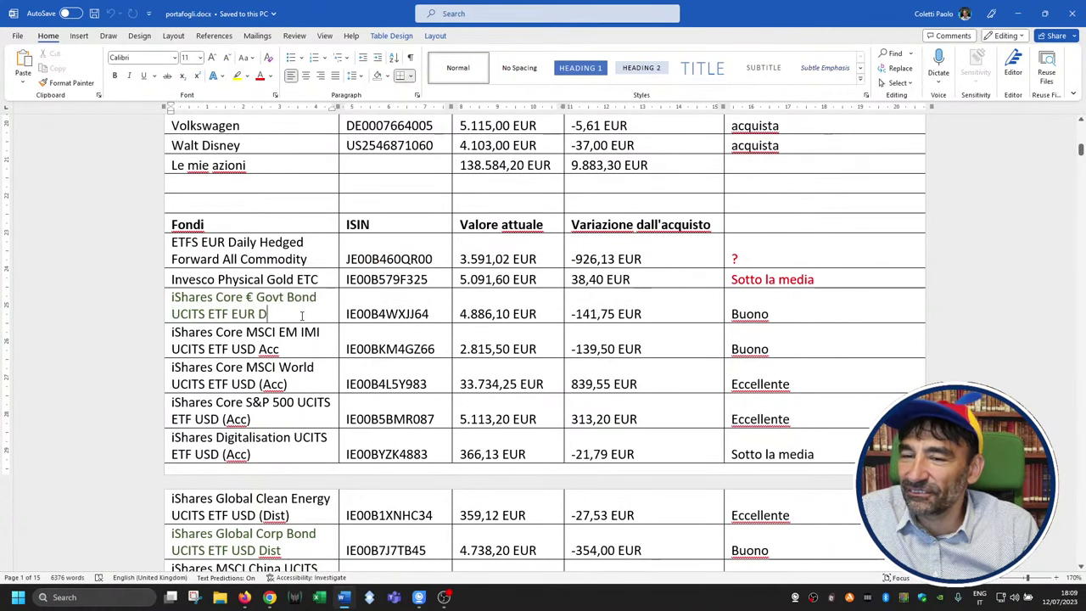
# - Select "EM" in the MSCI EM IMI fund, the MSCI World fund's value and name, and the S&P 500 fund's value
pyautogui.scroll(-1, 302, 316)
pyautogui.moveTo(247, 291); pyautogui.dragTo(295, 295)
pyautogui.doubleClick(288, 289)
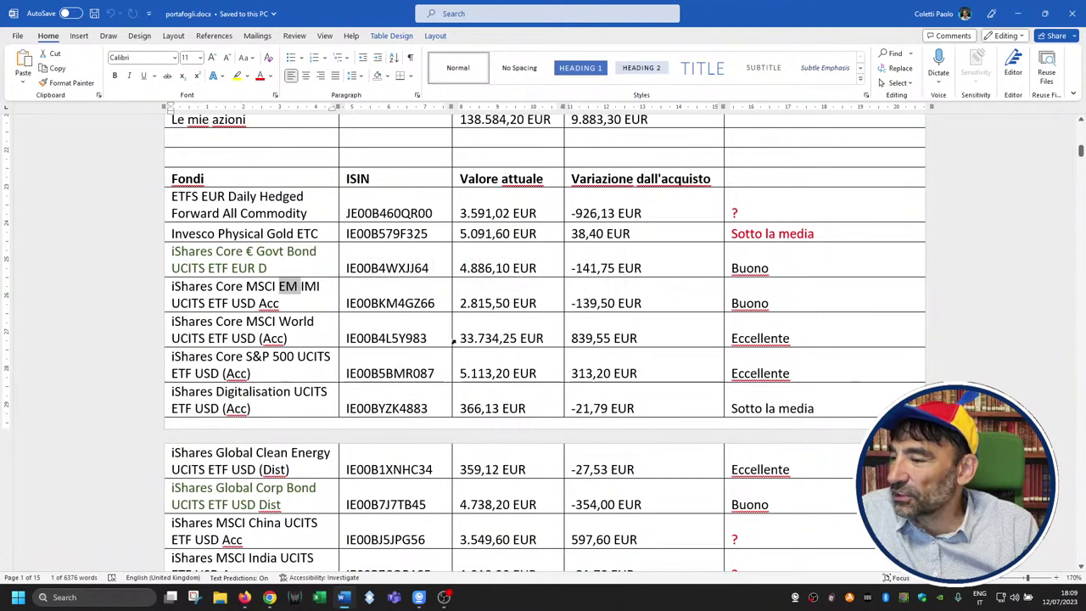
pyautogui.moveTo(459, 338); pyautogui.dragTo(506, 339)
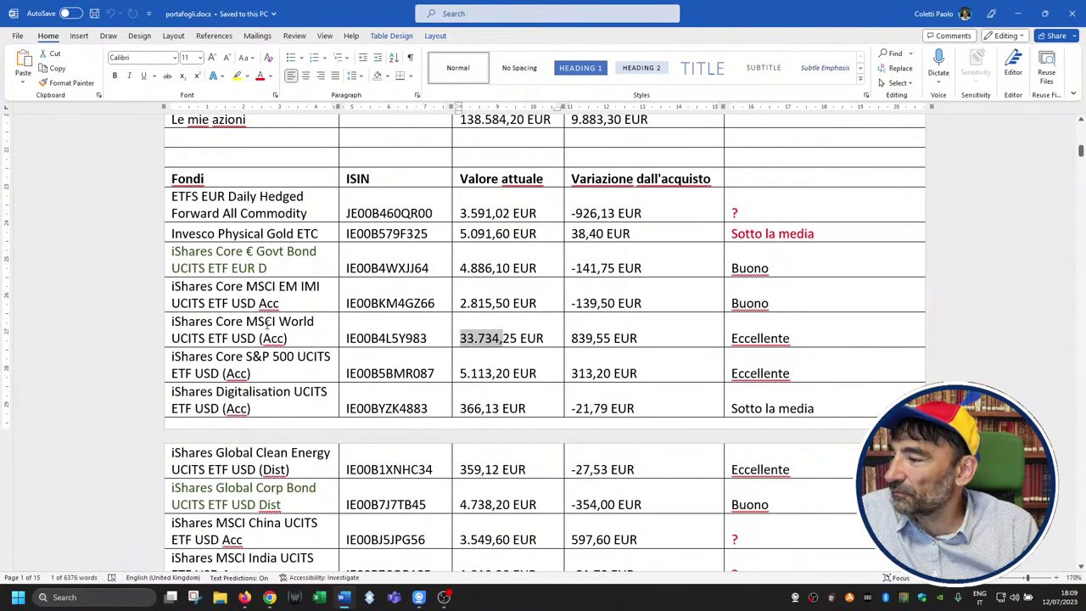
pyautogui.moveTo(246, 322); pyautogui.dragTo(287, 339)
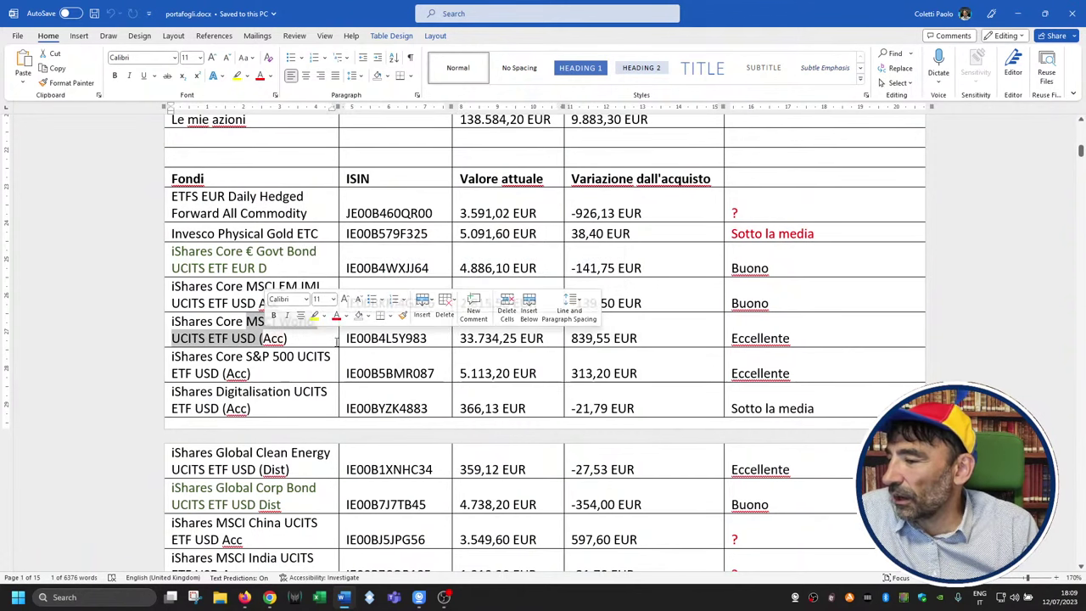
pyautogui.click(455, 373)
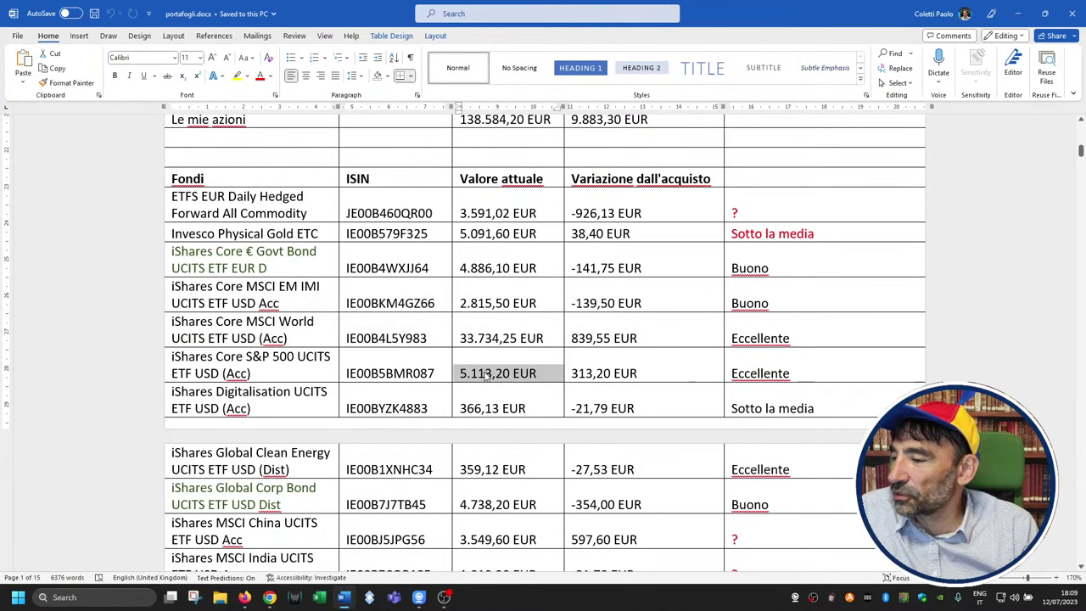
pyautogui.click(484, 374)
pyautogui.scroll(-1, 473, 388)
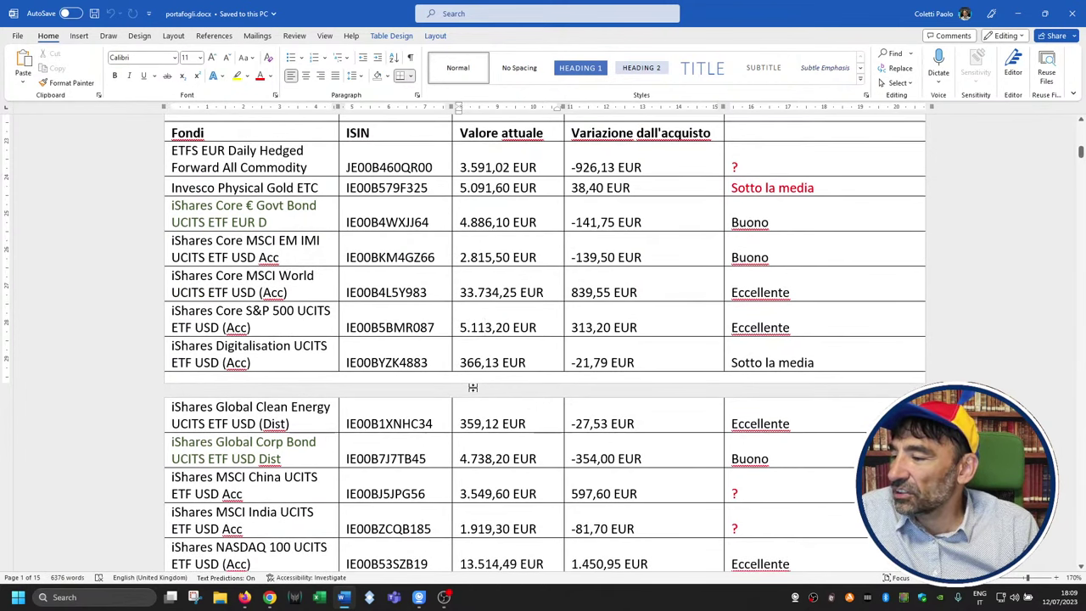
# - Return to the Azioni table and select the stock rows from Alphabet A through EDP Renováveis
pyautogui.scroll(-1, 472, 388)
pyautogui.scroll(13, 472, 388)
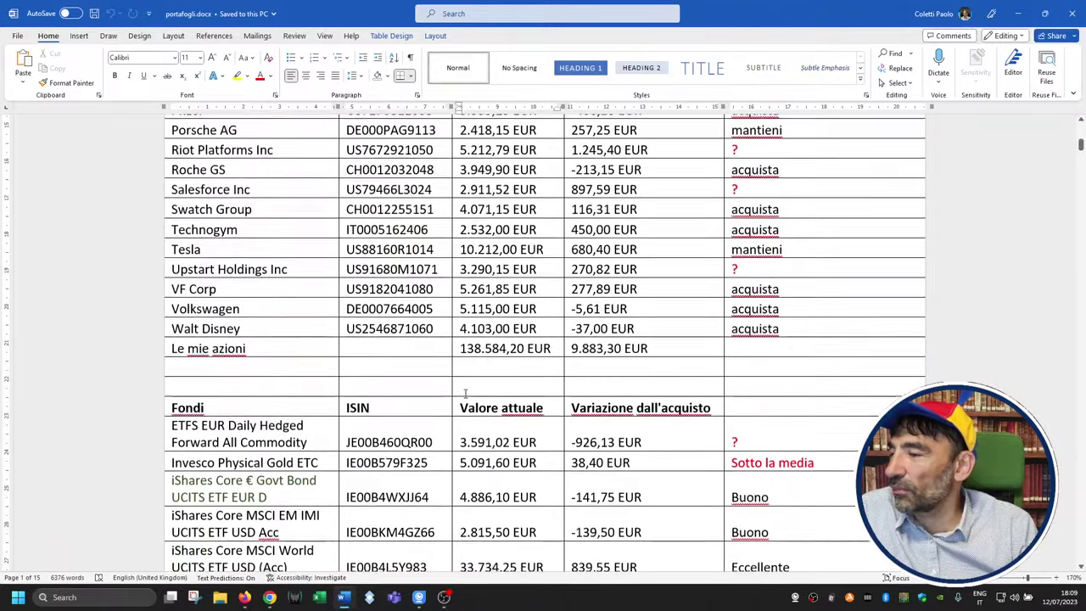
pyautogui.scroll(6, 467, 397)
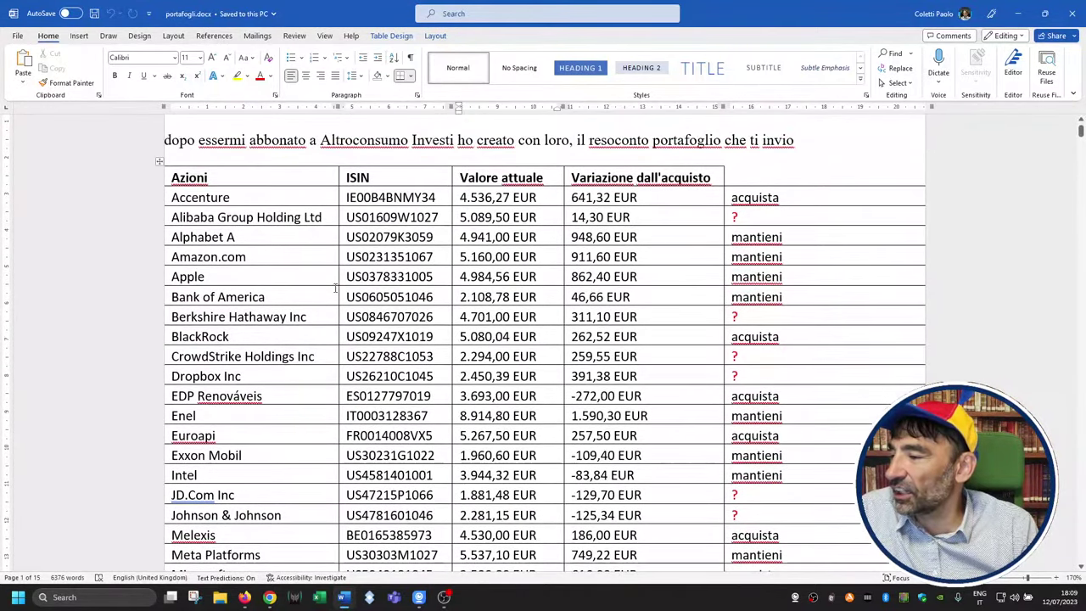
pyautogui.moveTo(202, 246); pyautogui.dragTo(141, 375)
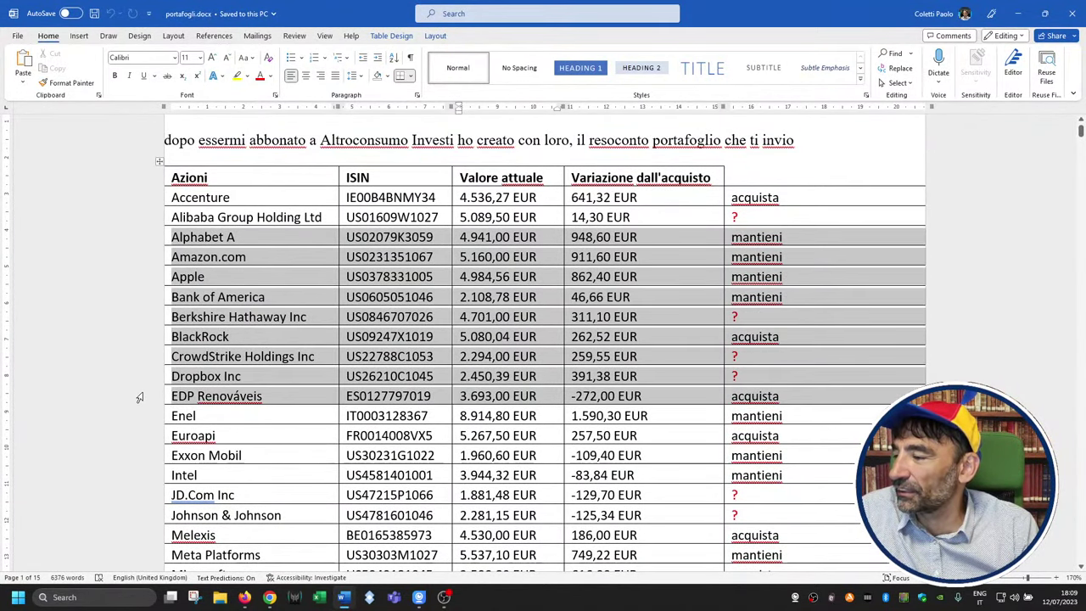
# - In the Fondi table, select "Corp Bond UCITS ETF USD Dist", "China", "India" and "NASDAQ 100" in turn
pyautogui.scroll(-17, 416, 318)
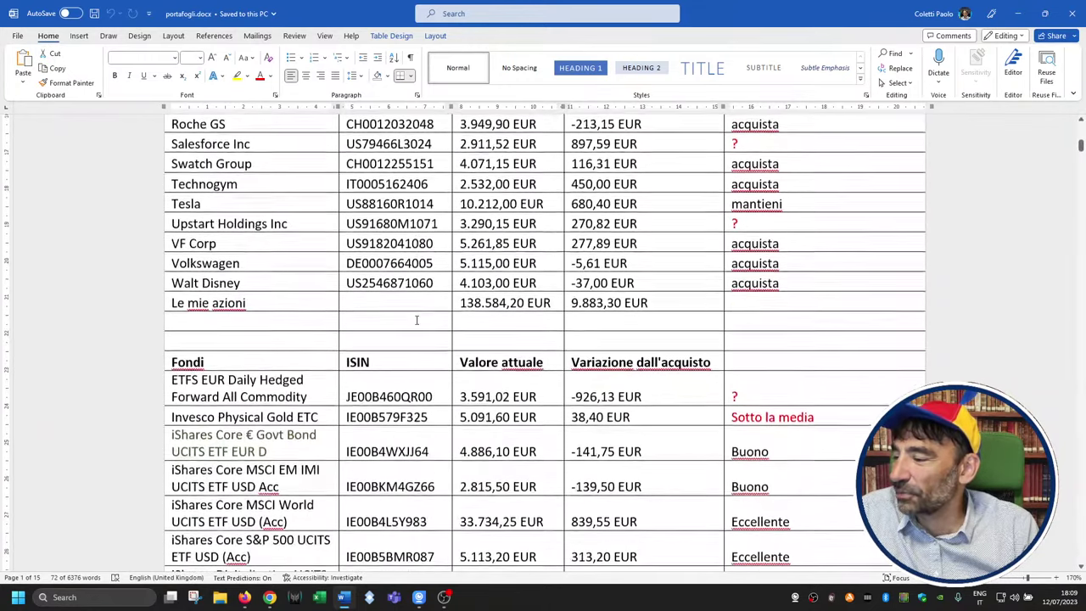
pyautogui.scroll(-4, 417, 318)
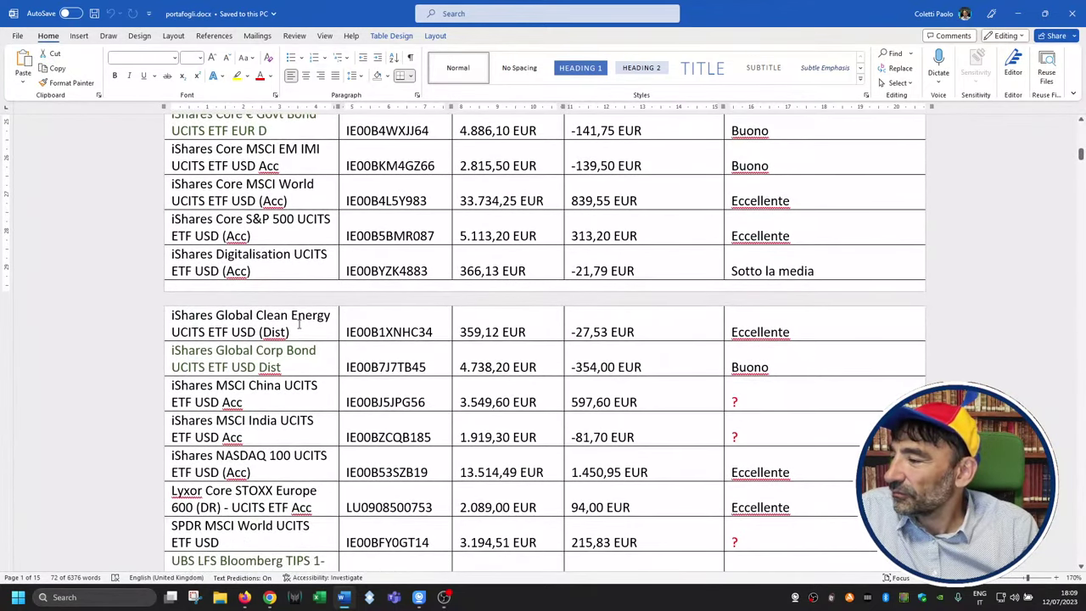
pyautogui.moveTo(270, 351); pyautogui.dragTo(282, 367)
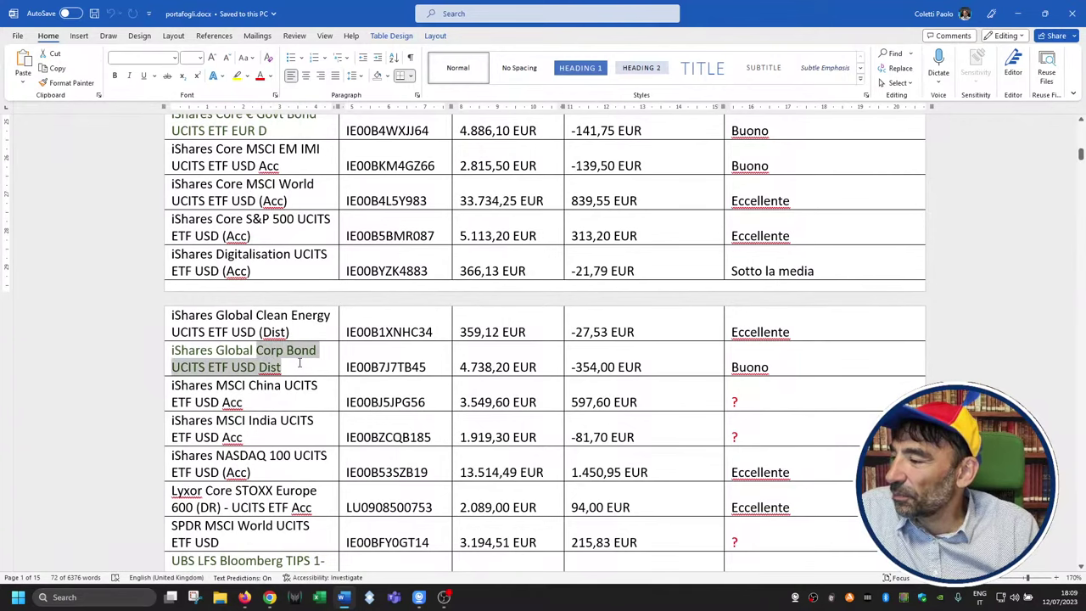
pyautogui.scroll(-1, 303, 362)
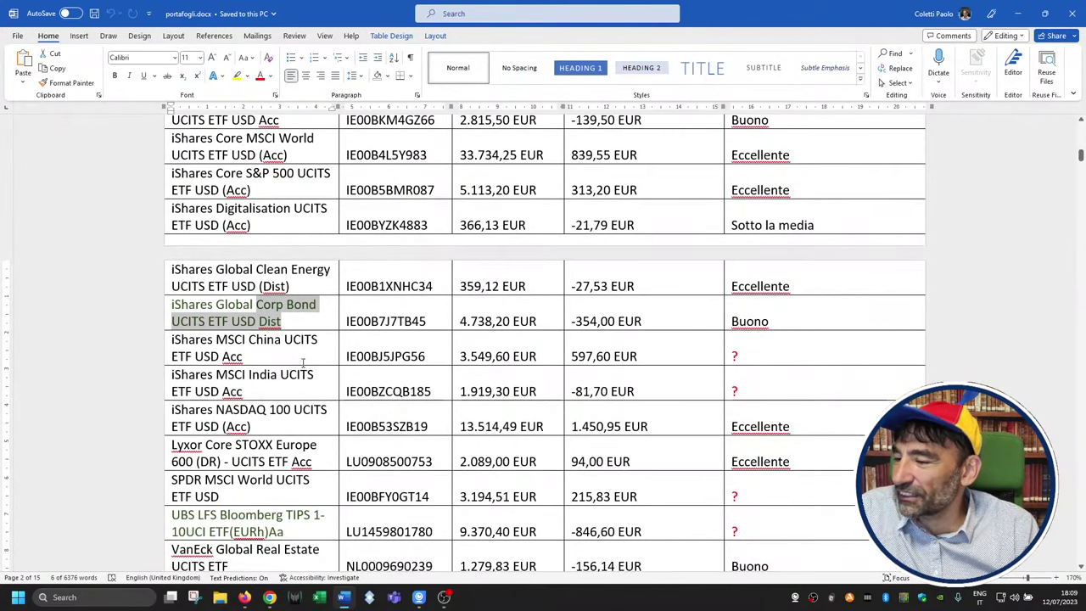
pyautogui.doubleClick(263, 340)
pyautogui.doubleClick(263, 374)
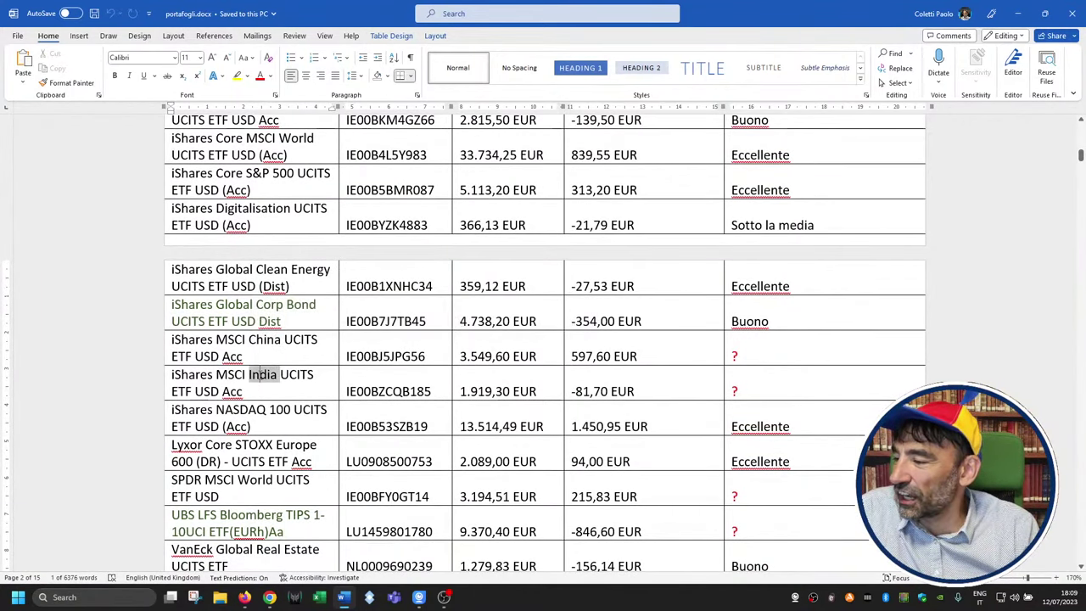
pyautogui.moveTo(216, 411); pyautogui.dragTo(291, 412)
# - Select "STOXX" and the current value of the Lyxor fund, plus "World" in the SPDR fund, clearing the selection at the end
pyautogui.scroll(-1, 287, 422)
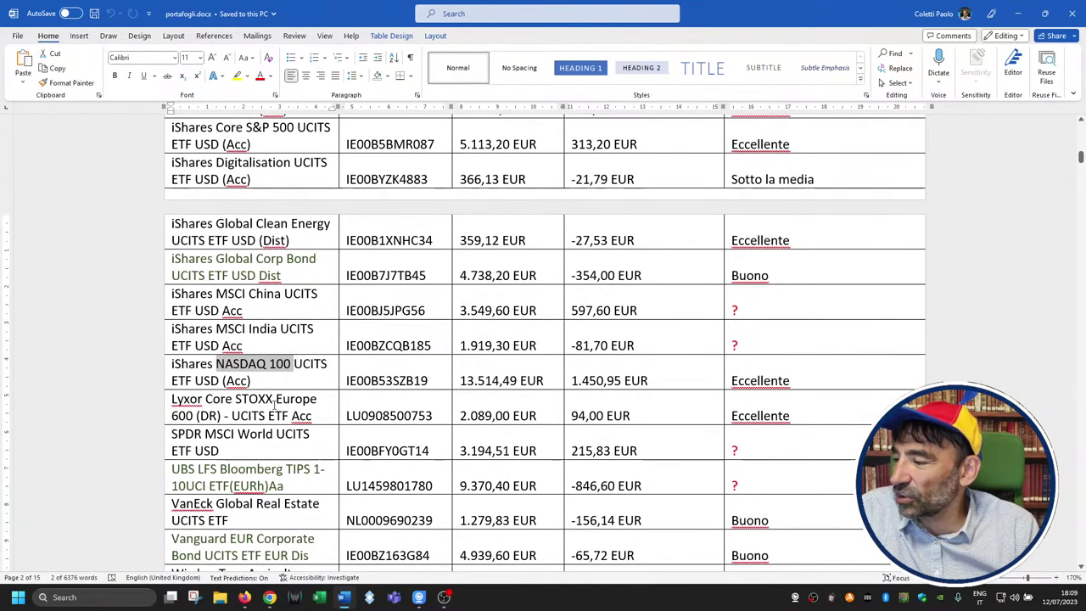
pyautogui.doubleClick(252, 399)
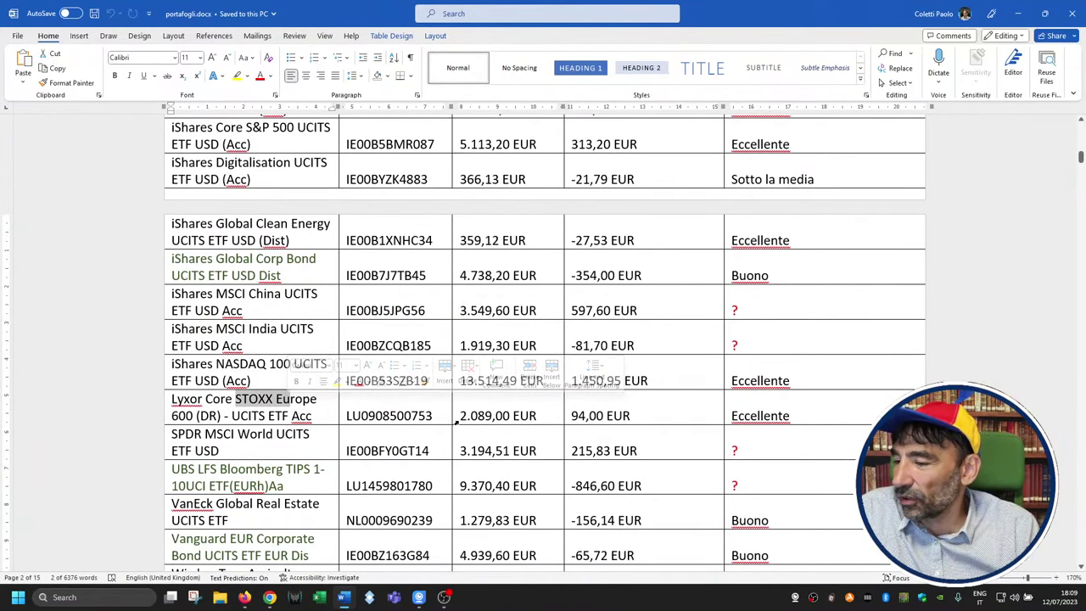
pyautogui.moveTo(459, 416); pyautogui.dragTo(511, 417)
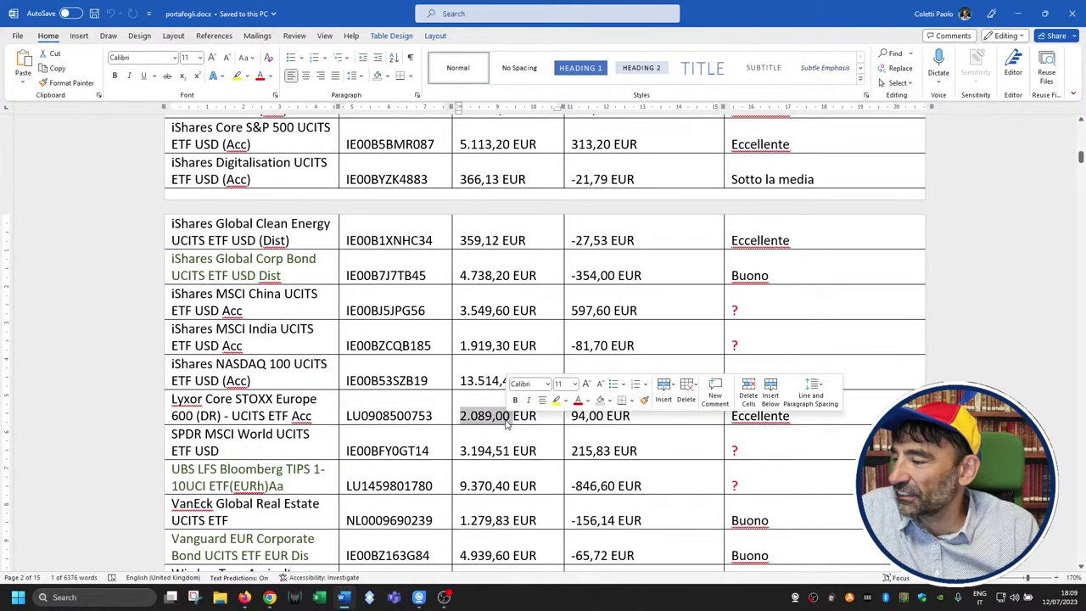
pyautogui.scroll(-2, 509, 424)
pyautogui.doubleClick(253, 347)
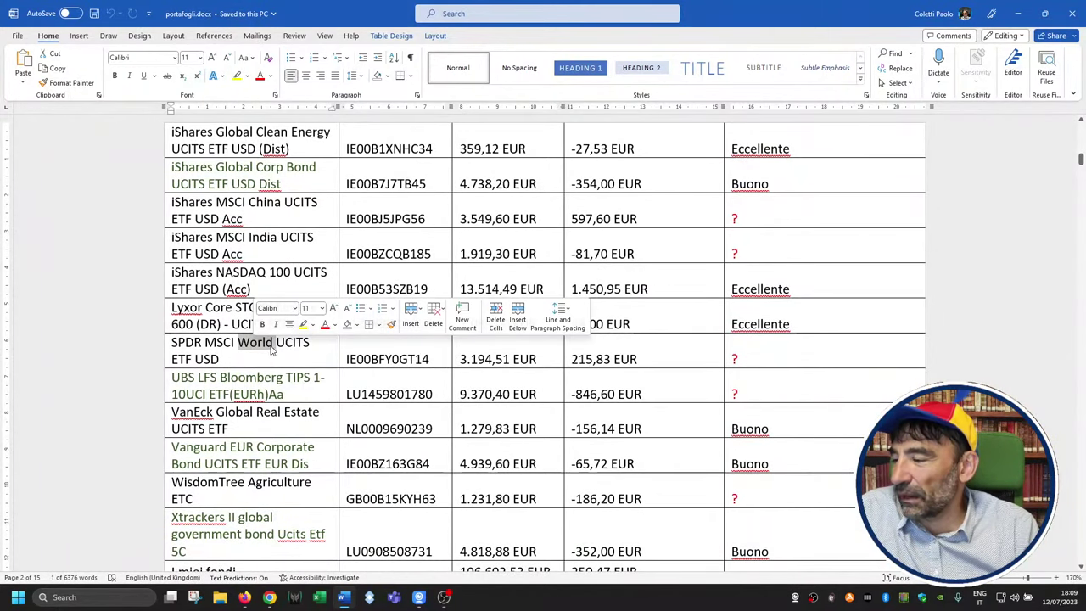
pyautogui.click(267, 352)
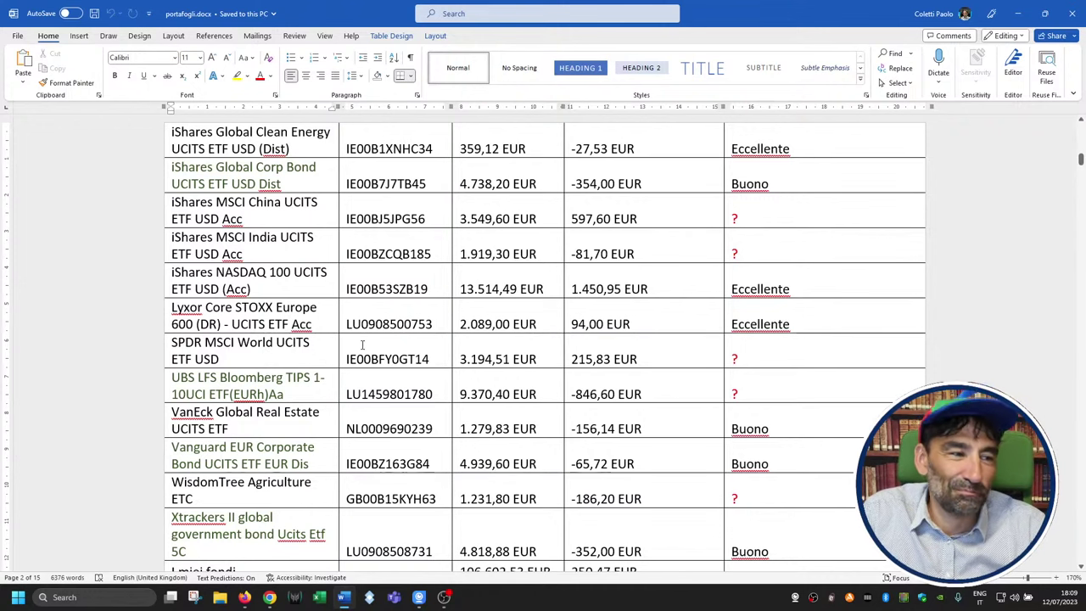
# - Select "TIPS" in the UBS fund, "Real" in the VanEck fund and the Vanguard fund's "EUR Corporate Bond UCITS ETF EUR Dis", ending with nothing selected
pyautogui.scroll(-3, 341, 357)
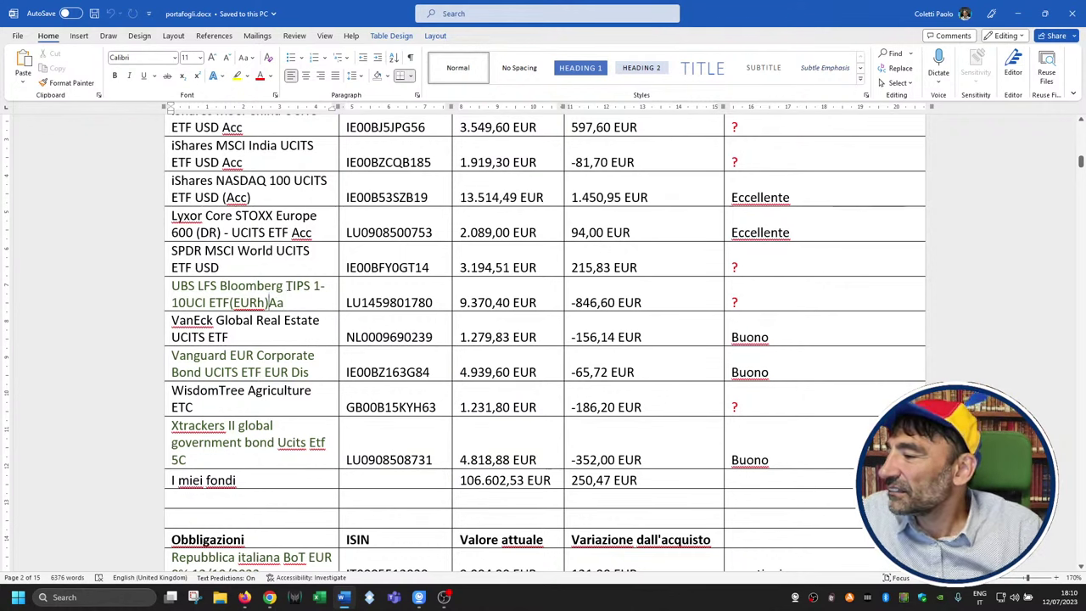
pyautogui.moveTo(286, 285); pyautogui.dragTo(312, 286)
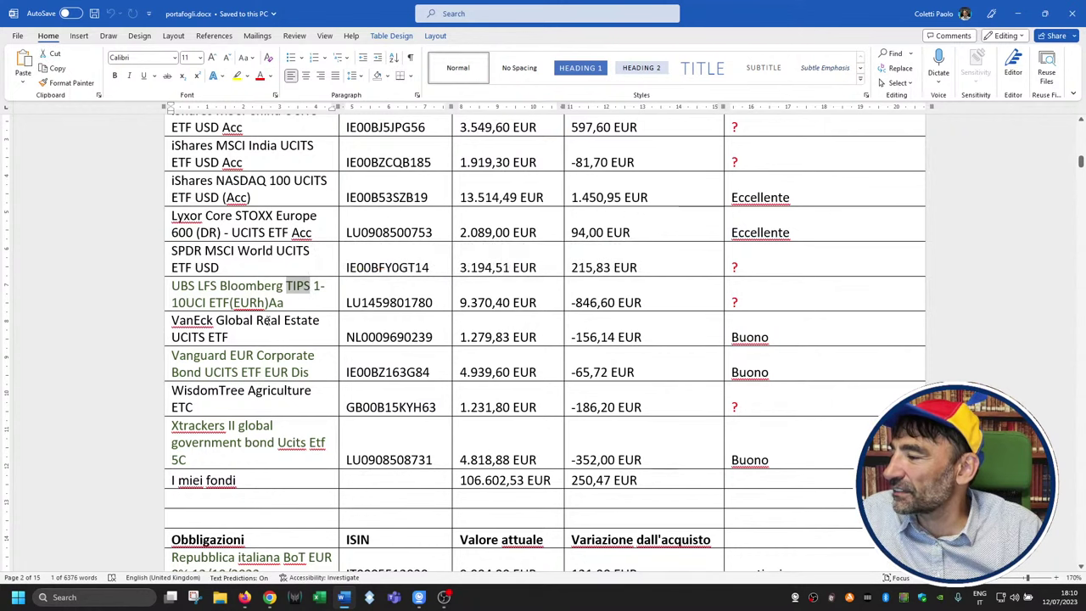
pyautogui.doubleClick(260, 321)
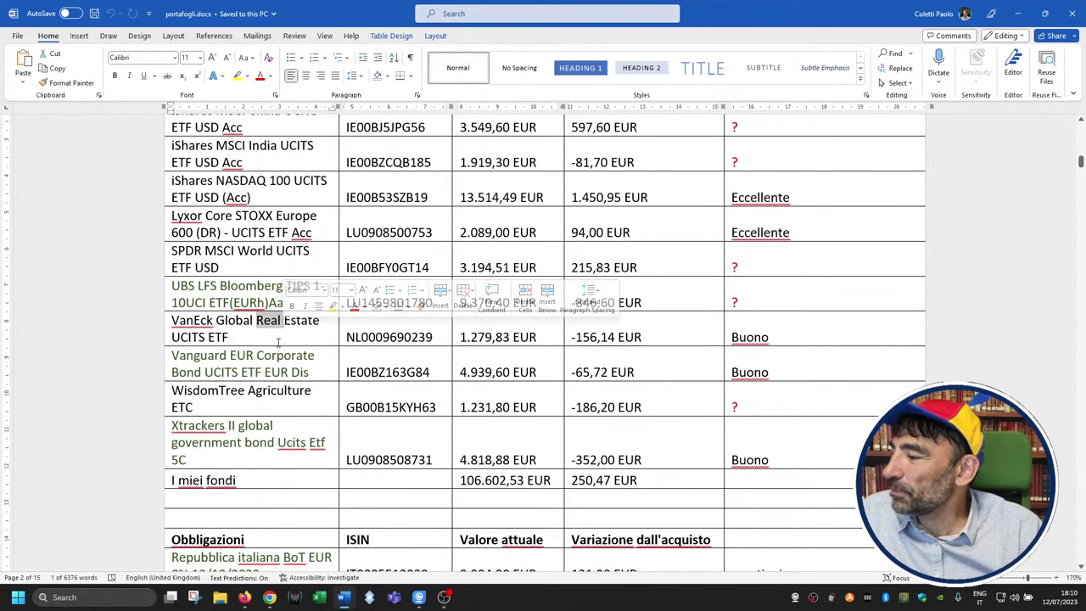
pyautogui.scroll(-3, 238, 289)
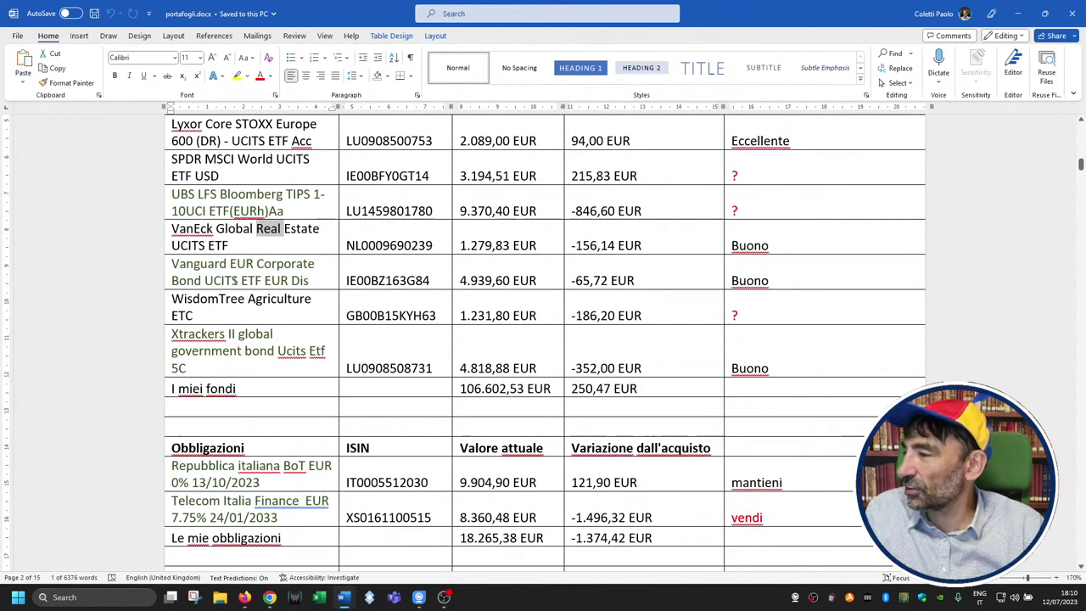
pyautogui.moveTo(229, 264); pyautogui.dragTo(307, 285)
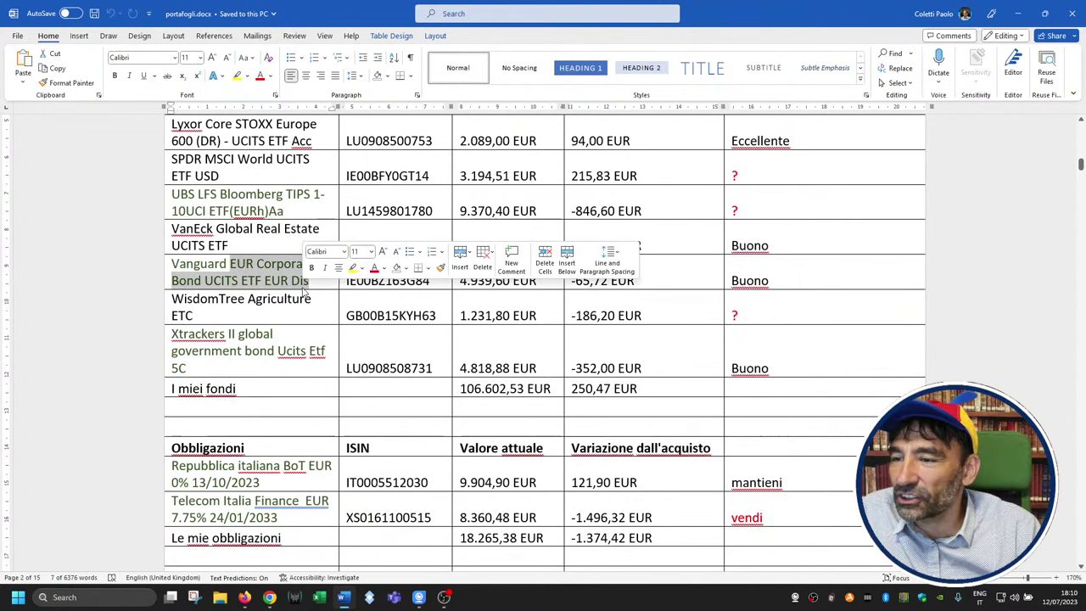
pyautogui.click(289, 281)
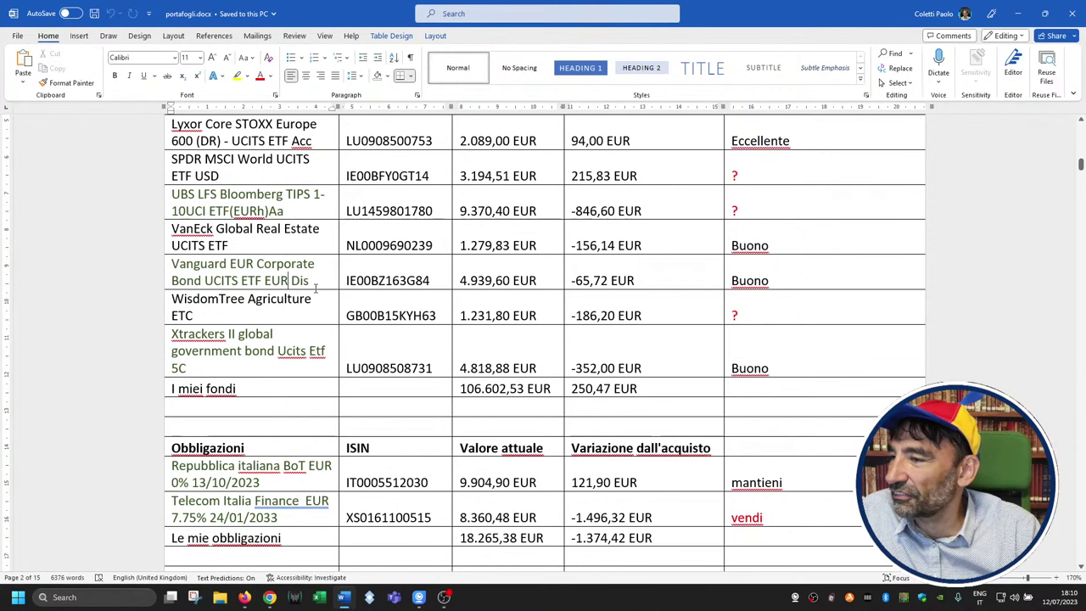
# - Select part of the total value in the "I miei fondi" row and review the funds again up to the start of the Fondi table
pyautogui.scroll(-1, 309, 291)
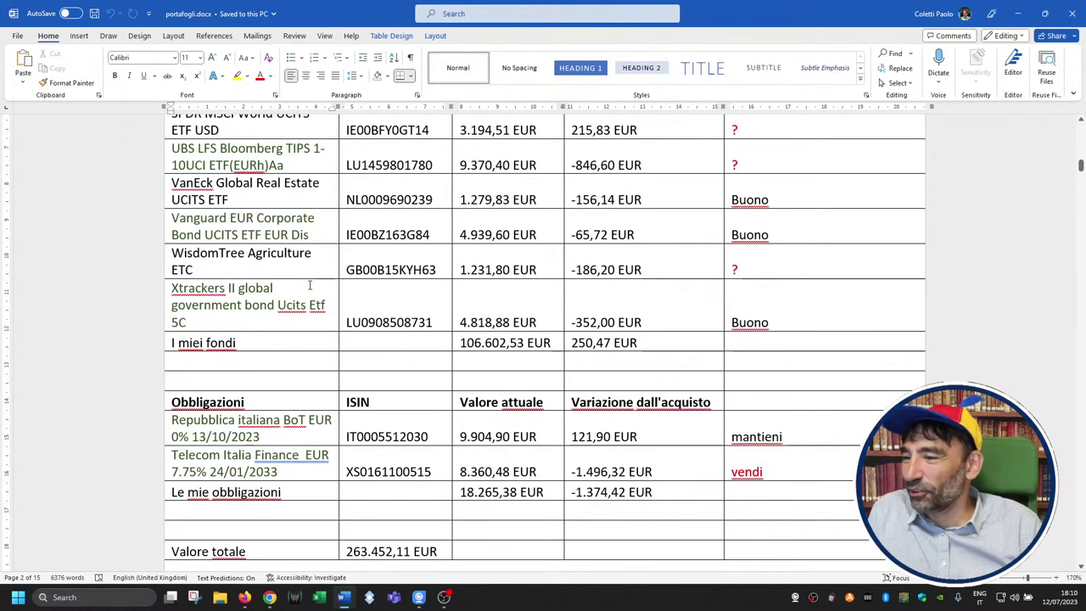
pyautogui.doubleClick(503, 343)
pyautogui.scroll(5, 492, 348)
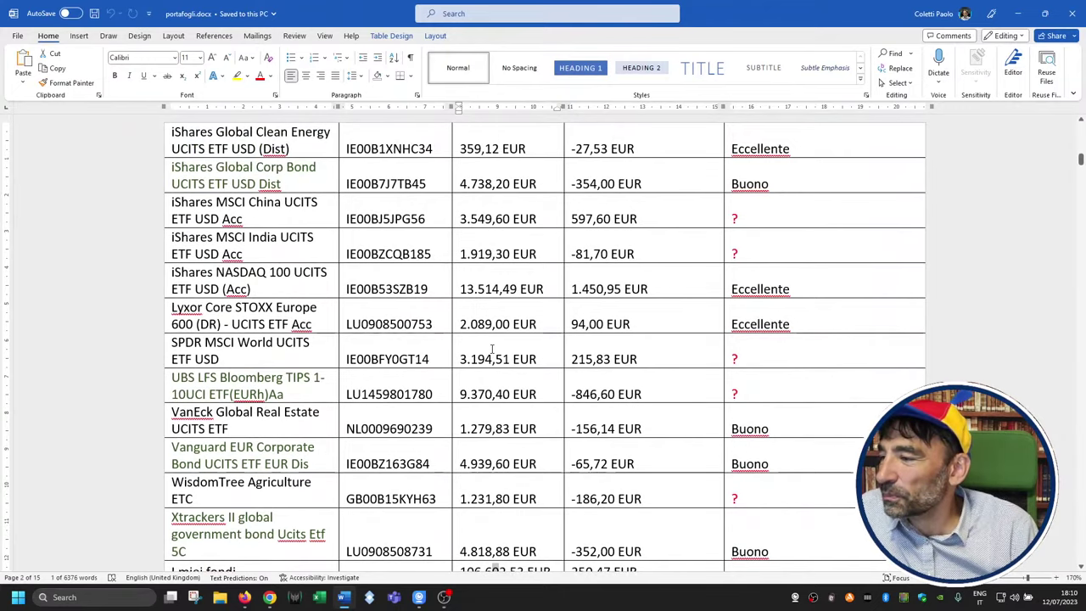
pyautogui.scroll(5, 492, 348)
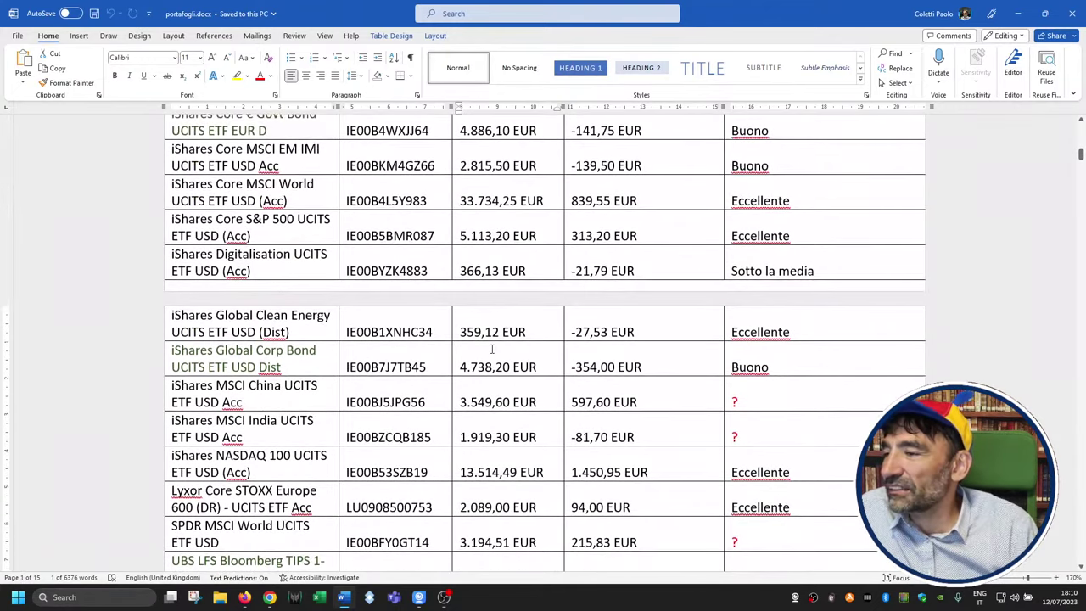
pyautogui.scroll(1, 490, 348)
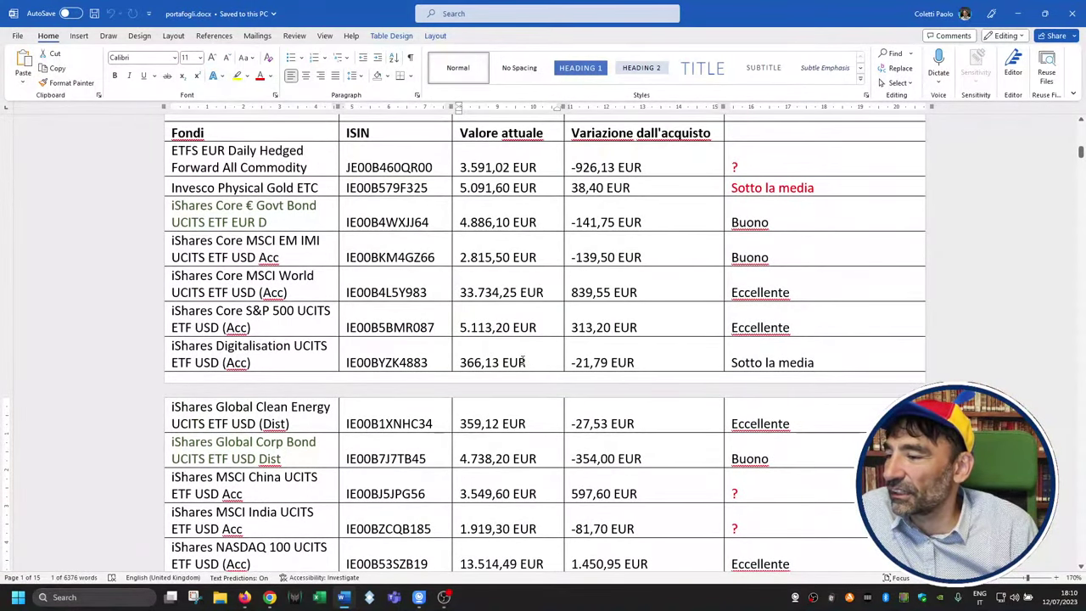
pyautogui.scroll(-1, 524, 361)
pyautogui.scroll(2, 517, 331)
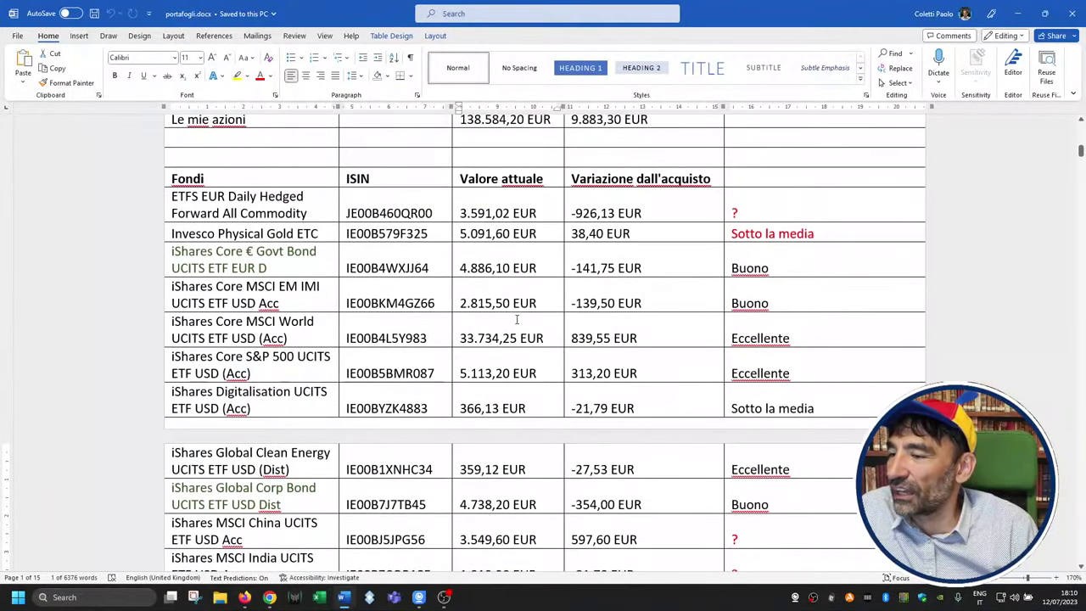
# - In the Obbligazioni table, select the name of the Repubblica italiana BoT, followed by the Telecom Italia bond's, clearing the selection at the end
pyautogui.scroll(-15, 497, 327)
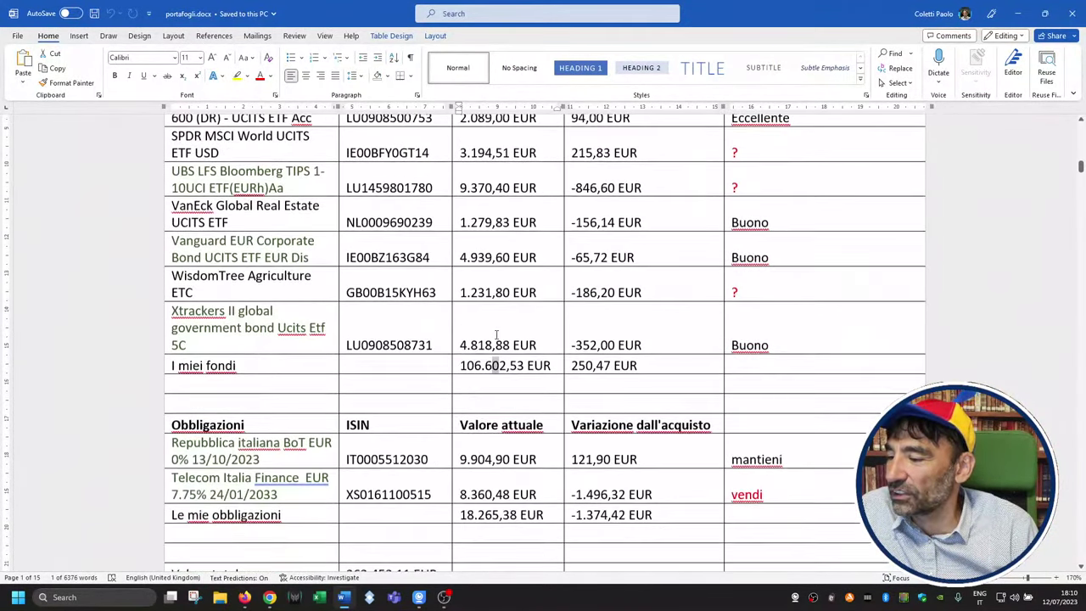
pyautogui.tripleClick(194, 293)
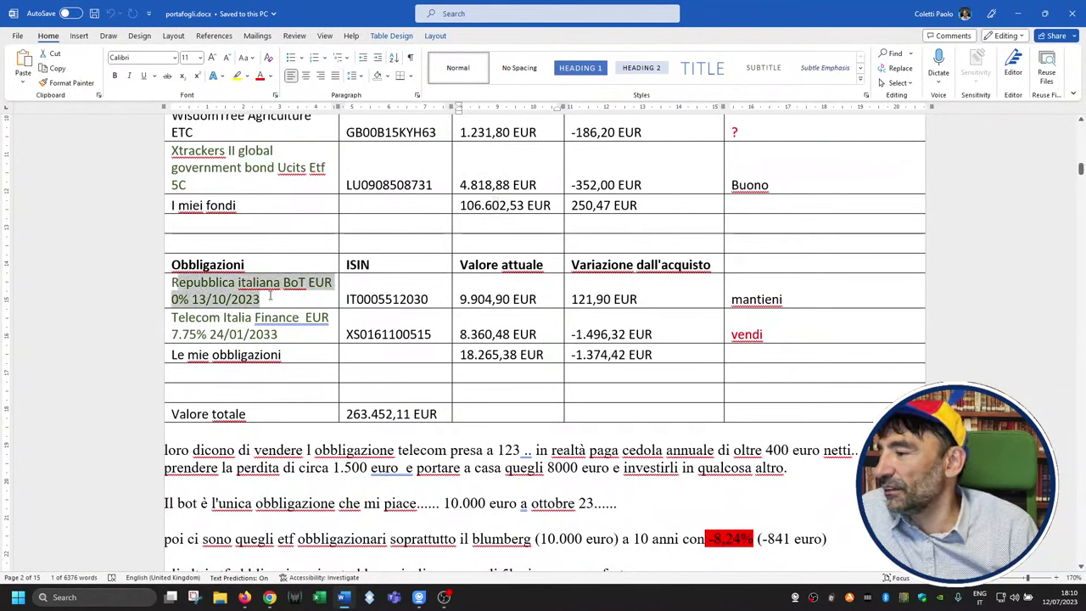
pyautogui.click(496, 299)
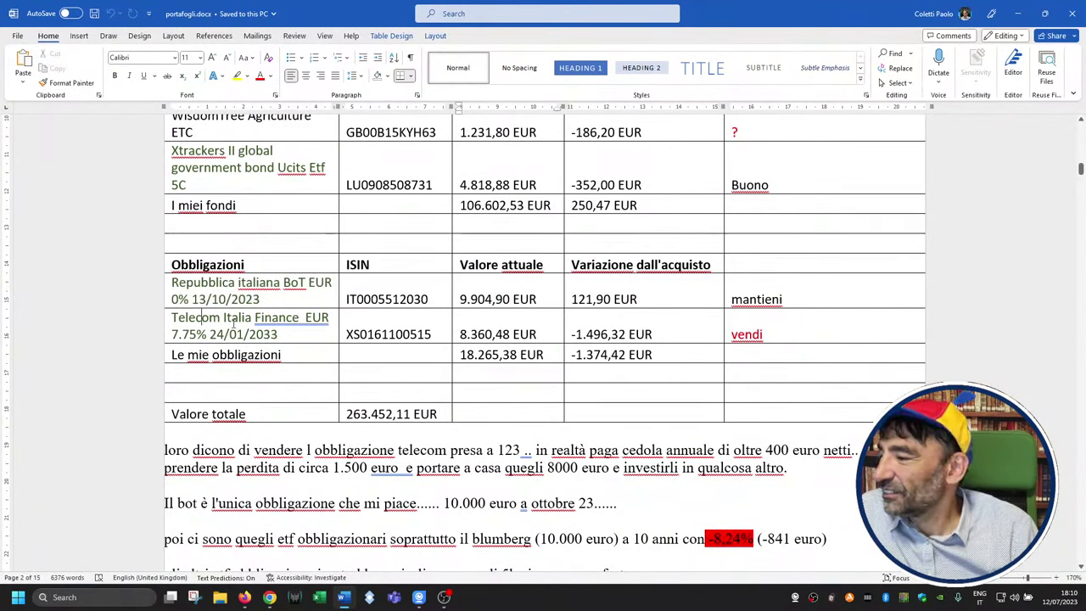
pyautogui.tripleClick(284, 332)
pyautogui.click(269, 333)
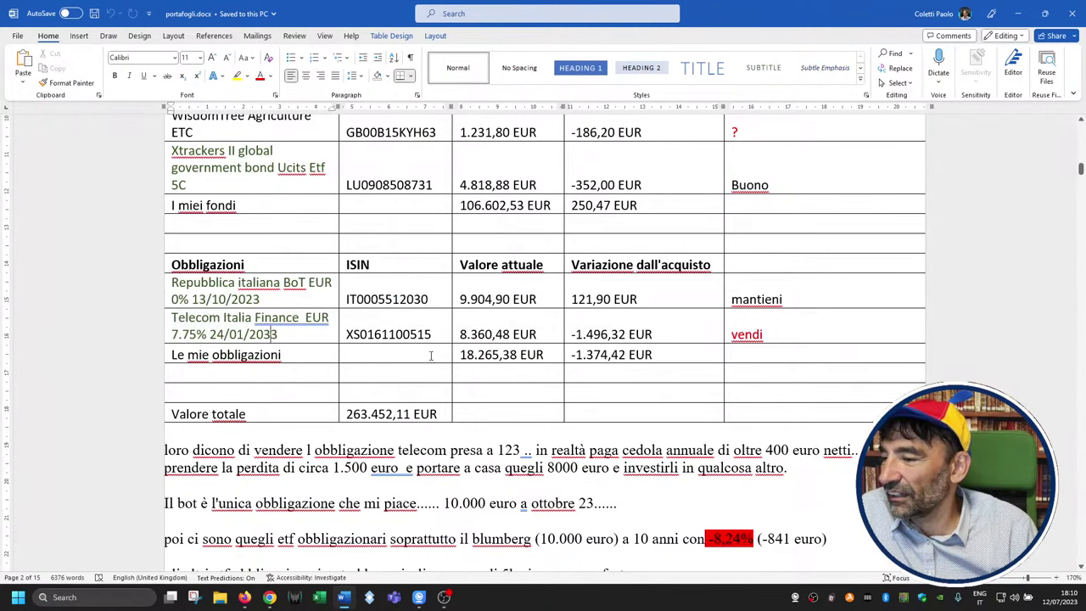
# - Select the Telecom Italia bond's name, its ISIN and its change since purchase in turn
pyautogui.scroll(-3, 428, 353)
pyautogui.scroll(3, 417, 346)
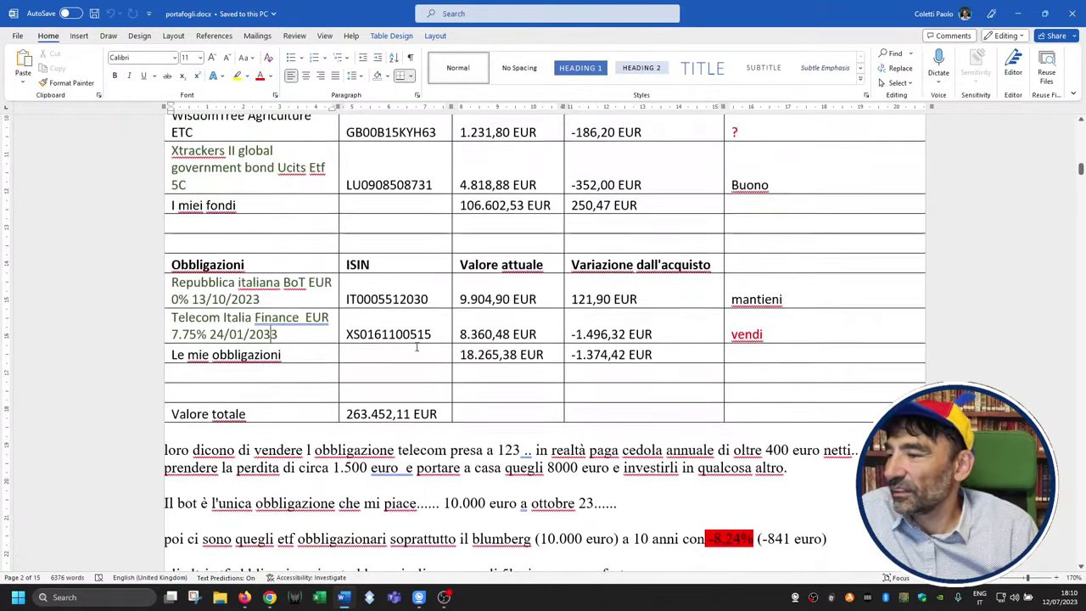
pyautogui.moveTo(172, 318); pyautogui.dragTo(268, 334)
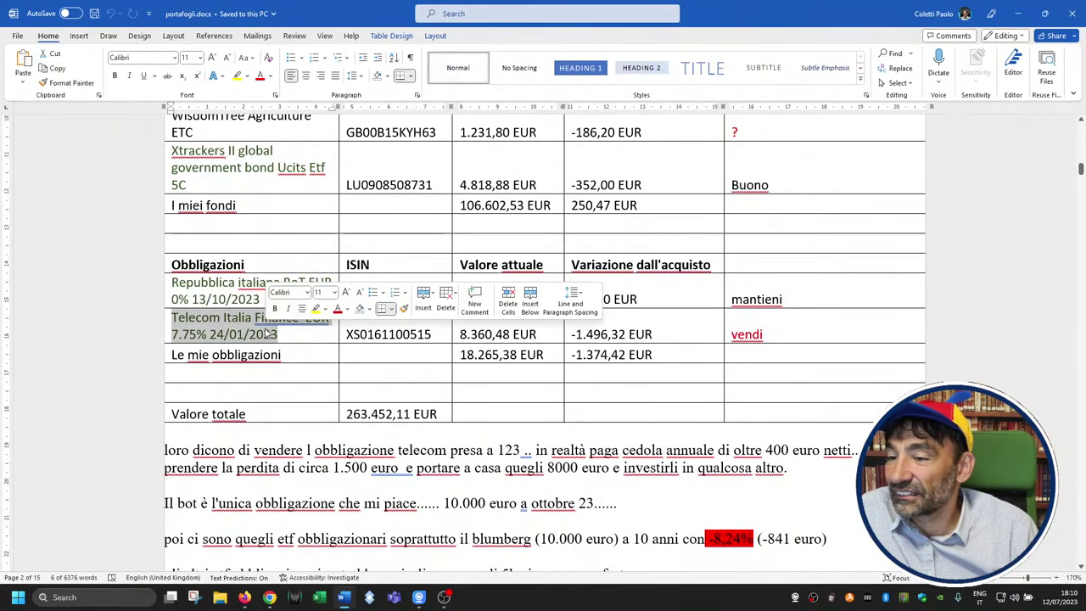
pyautogui.click(266, 333)
pyautogui.doubleClick(364, 334)
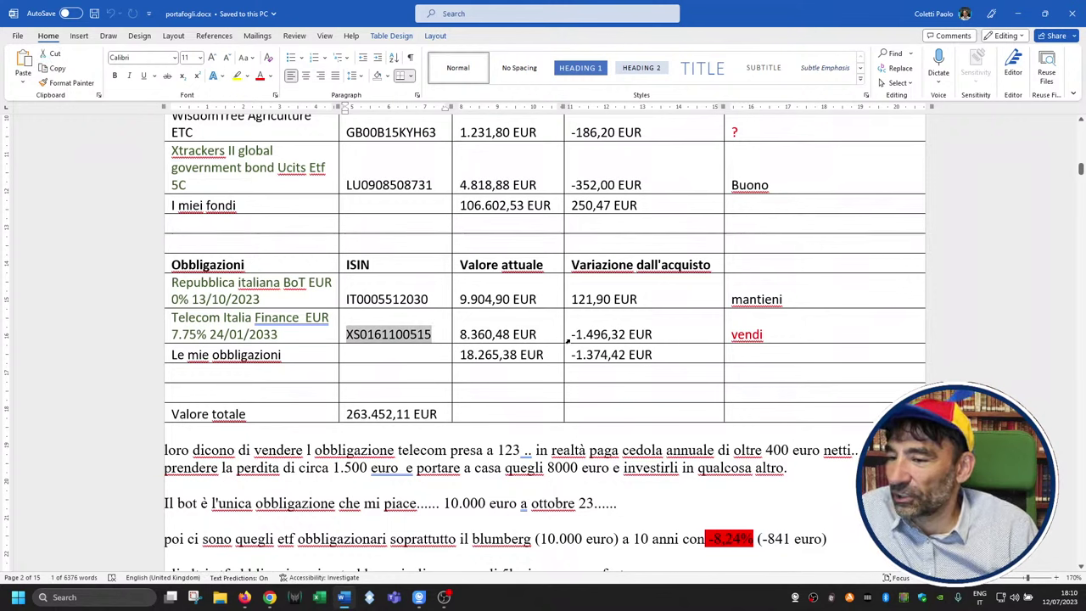
pyautogui.moveTo(573, 336); pyautogui.dragTo(608, 336)
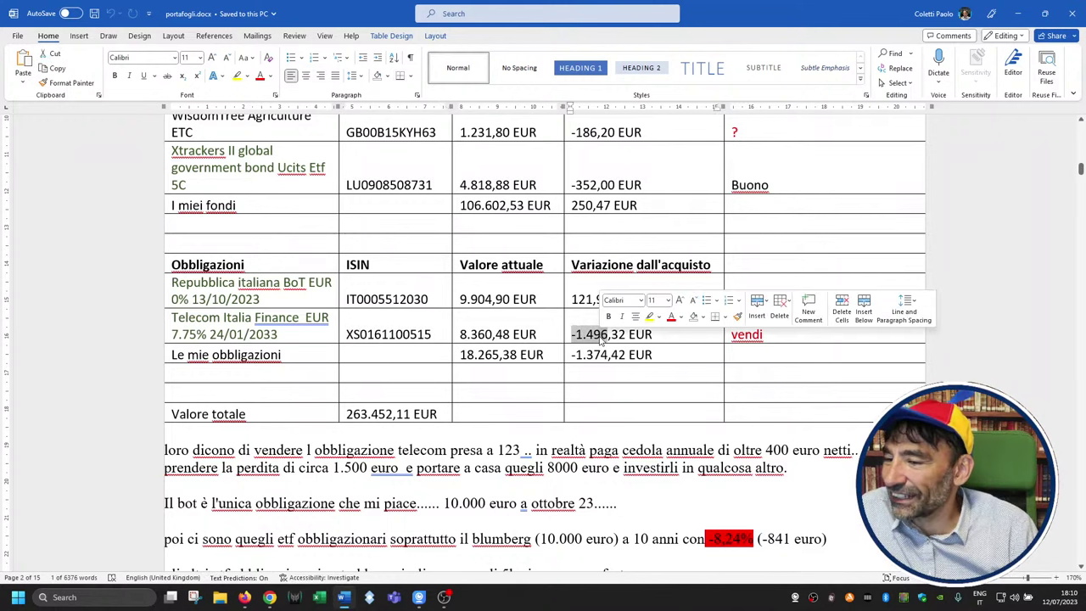
pyautogui.doubleClick(383, 335)
pyautogui.hotkey('ctrl', 'c')
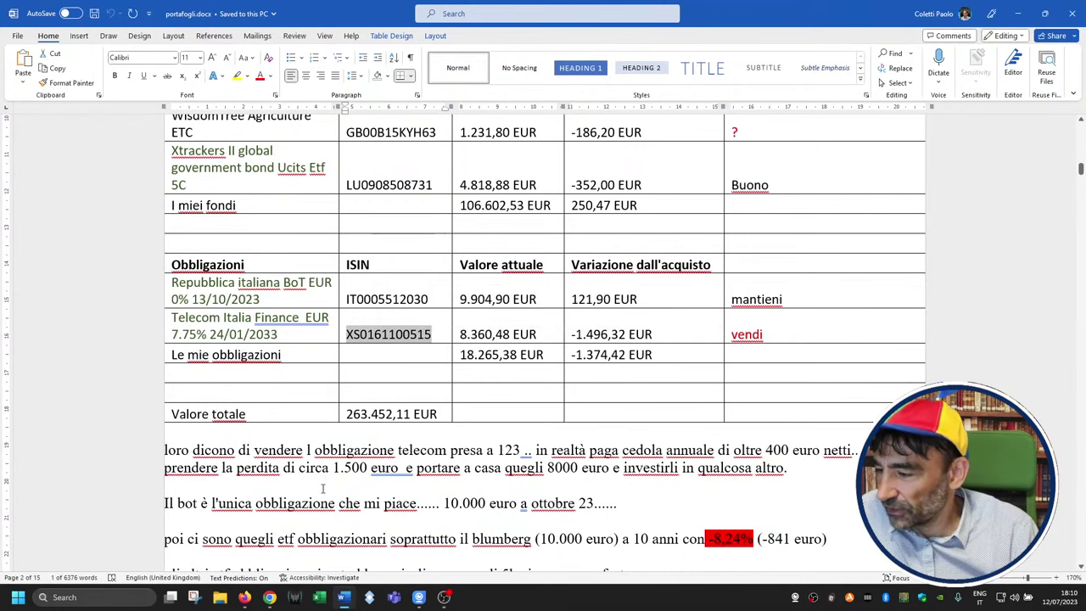
pyautogui.click(270, 596)
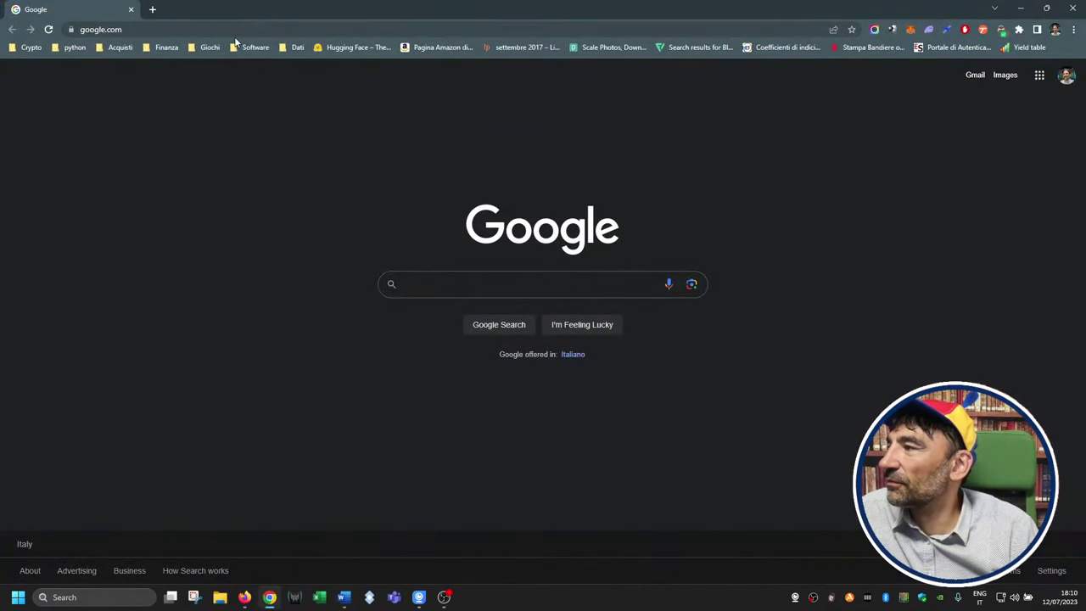
pyautogui.click(234, 30)
pyautogui.hotkey('ctrl', 'v')
pyautogui.press('Return')
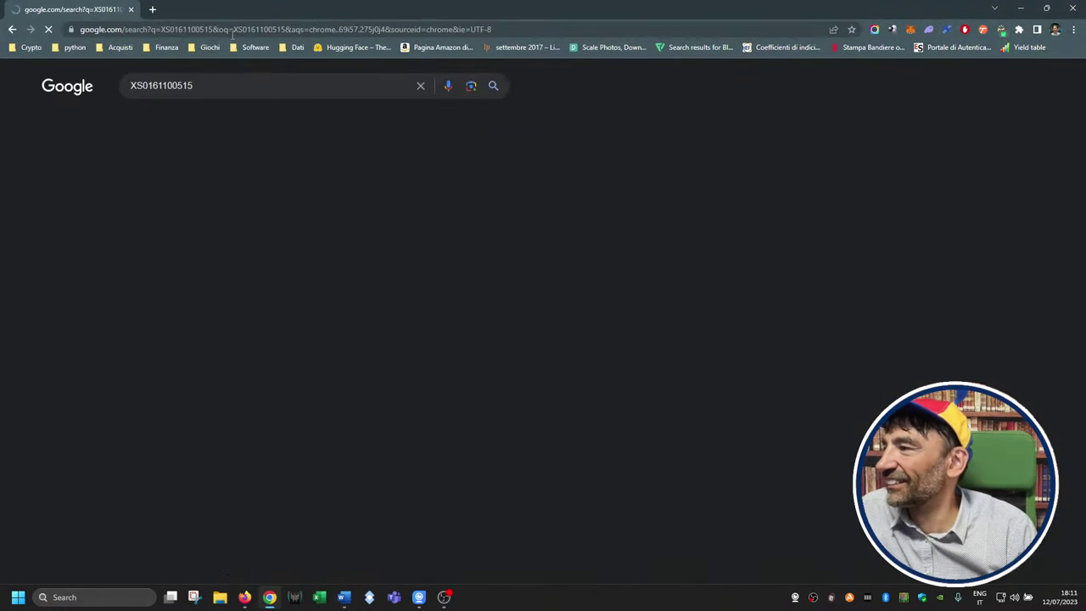
# - Open the Telecom Italia bond's Borsa Italiana page from the Google results and look at its price header
pyautogui.click(252, 201)
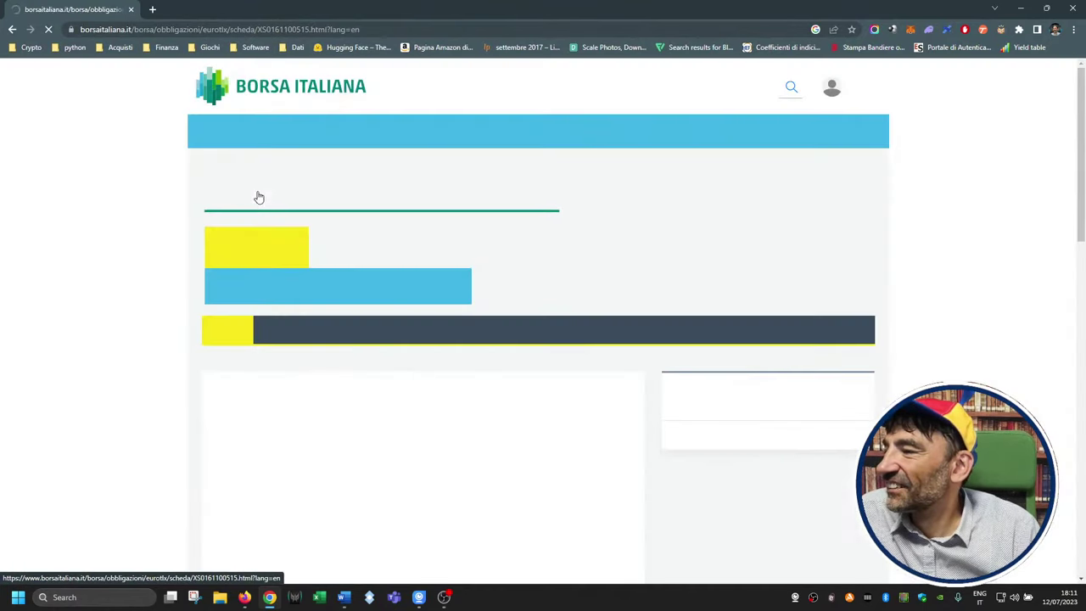
pyautogui.scroll(-3, 487, 274)
pyautogui.scroll(2, 488, 274)
pyautogui.scroll(1, 487, 274)
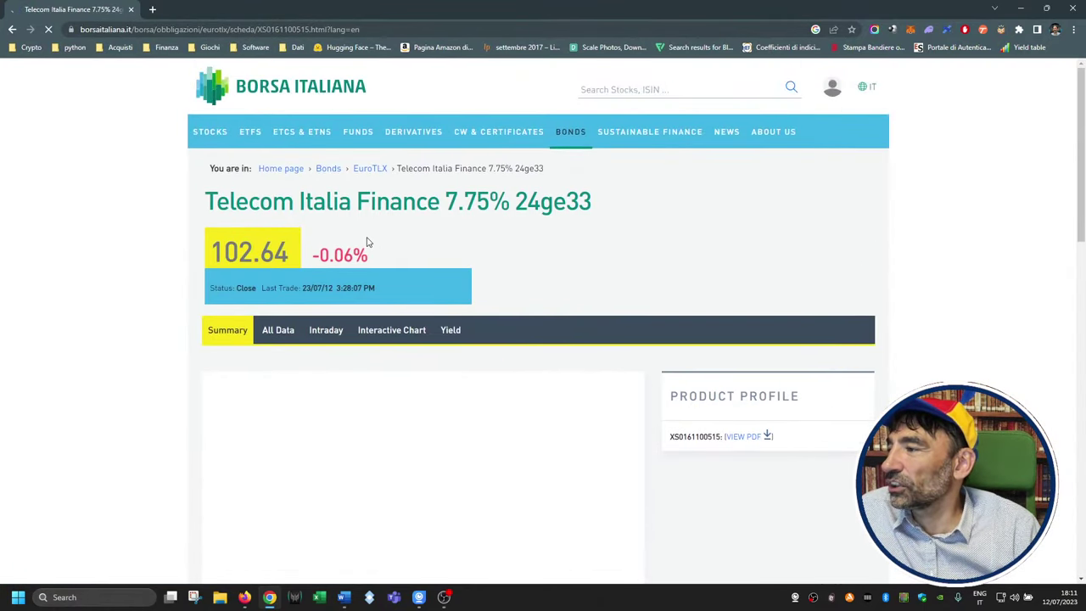
# - Return to the Word document and select the Telecom comment from "in realtà paga cedola annuale" to "investirli in qualcosa altro."
pyautogui.click(1021, 7)
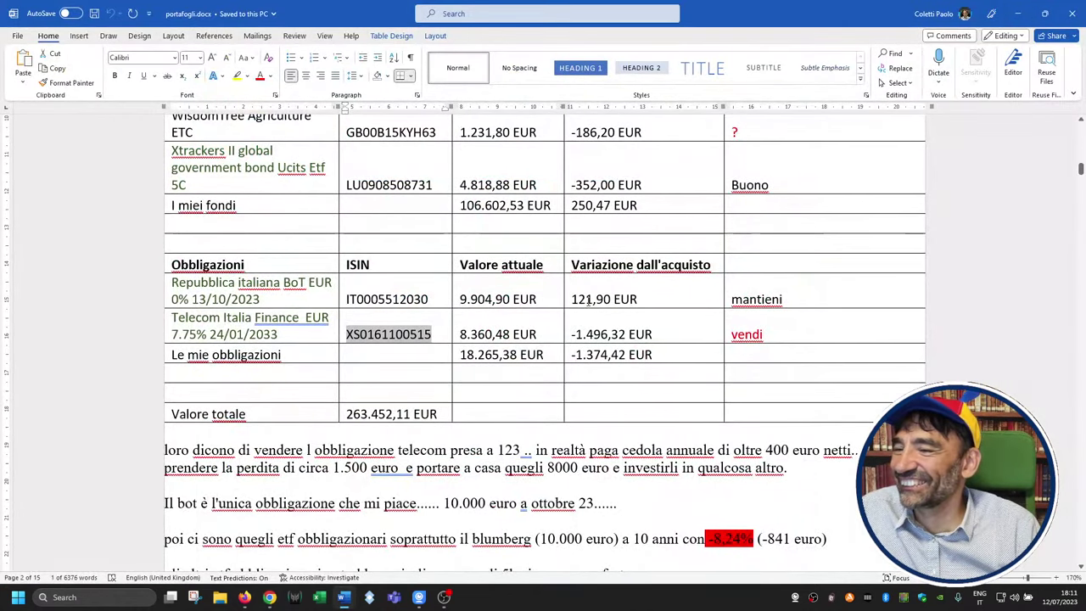
pyautogui.click(600, 336)
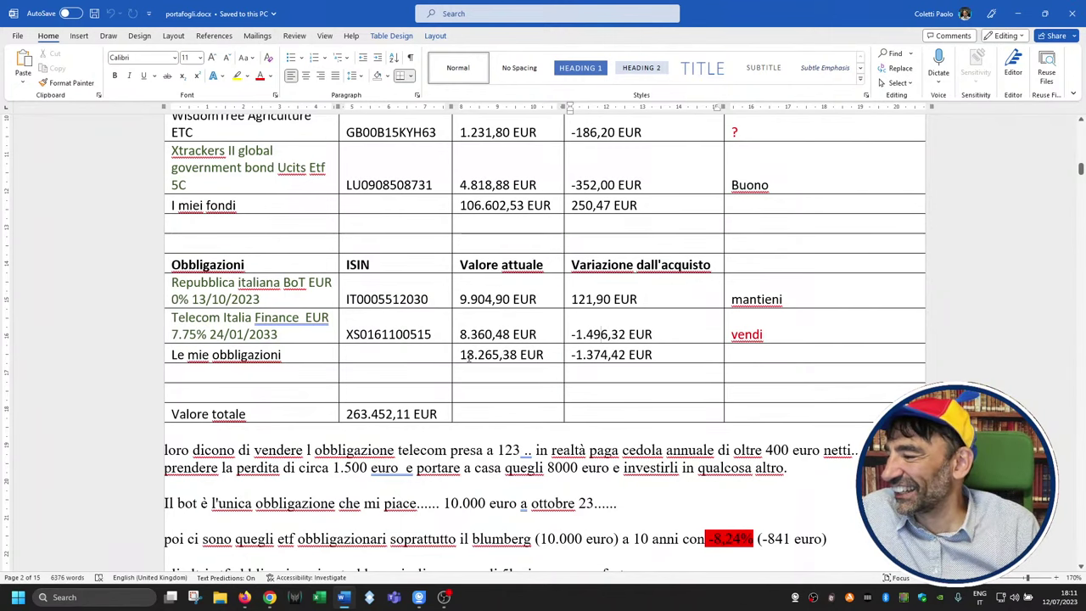
pyautogui.scroll(-3, 468, 358)
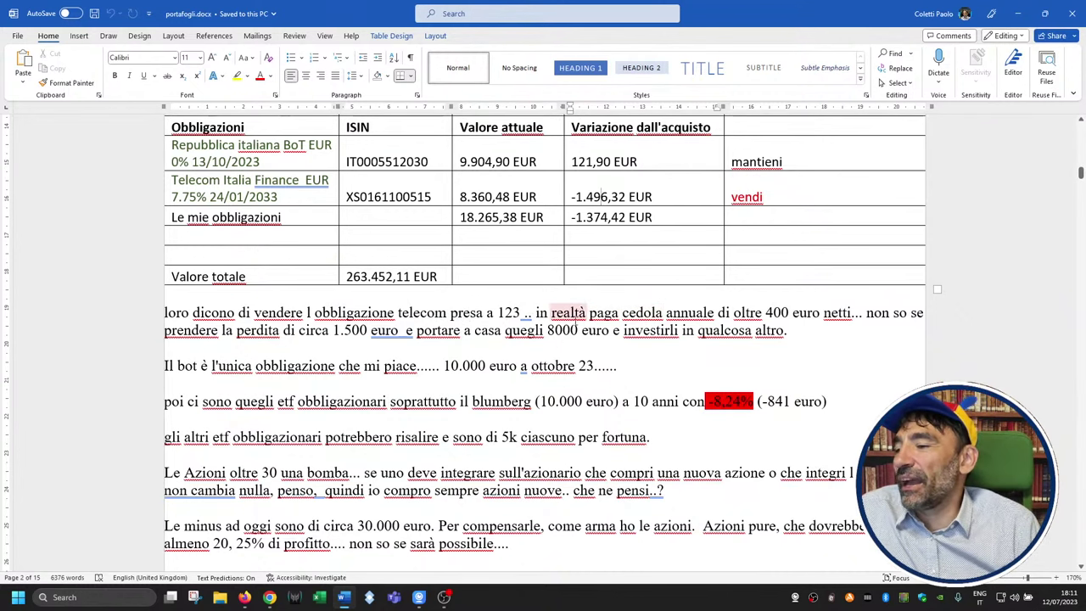
pyautogui.moveTo(691, 314); pyautogui.dragTo(787, 330)
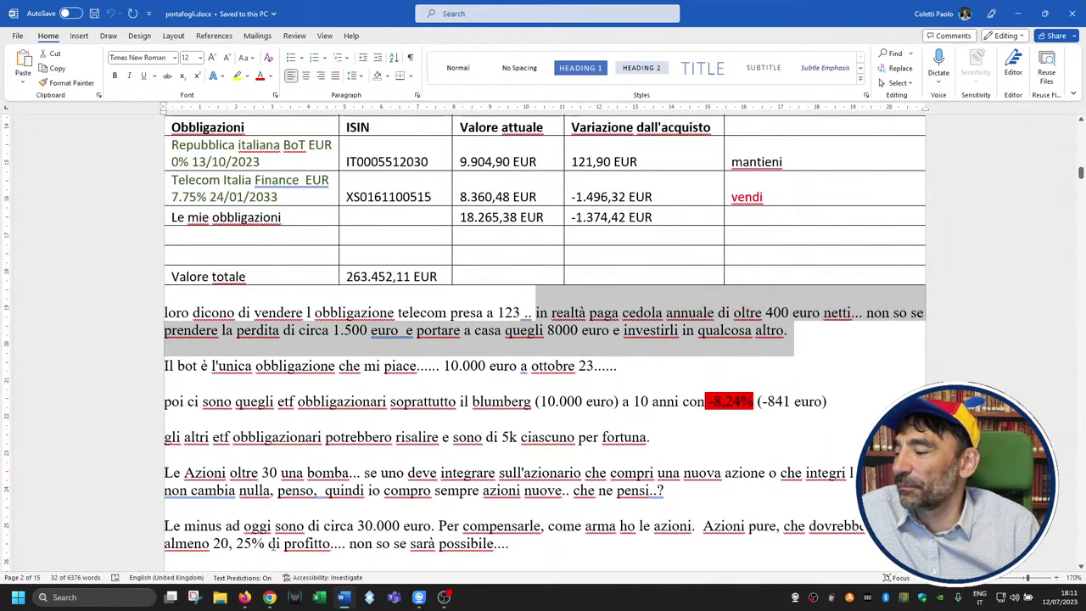
# - Switch back to Chrome and select the bond's gross yield to maturity under Effective Yields
pyautogui.click(269, 598)
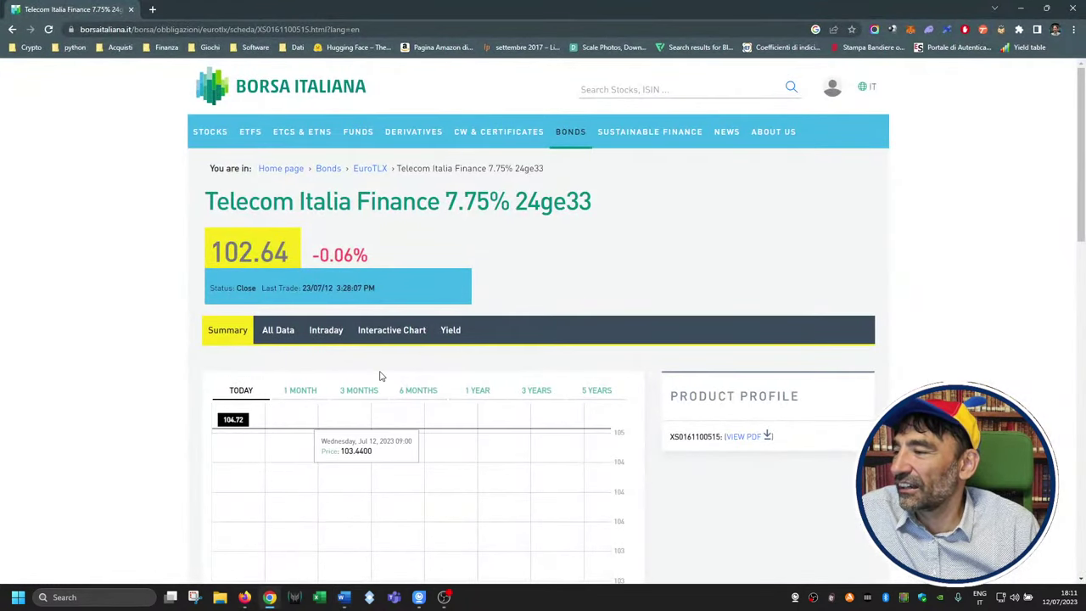
pyautogui.scroll(-8, 379, 376)
pyautogui.scroll(-3, 404, 363)
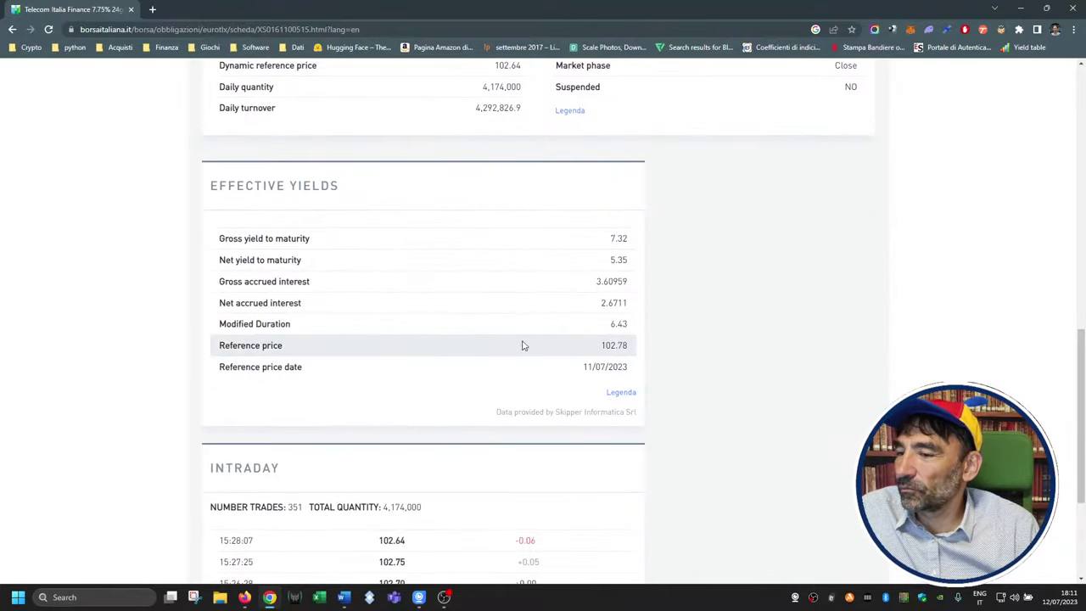
pyautogui.moveTo(629, 239); pyautogui.dragTo(601, 242)
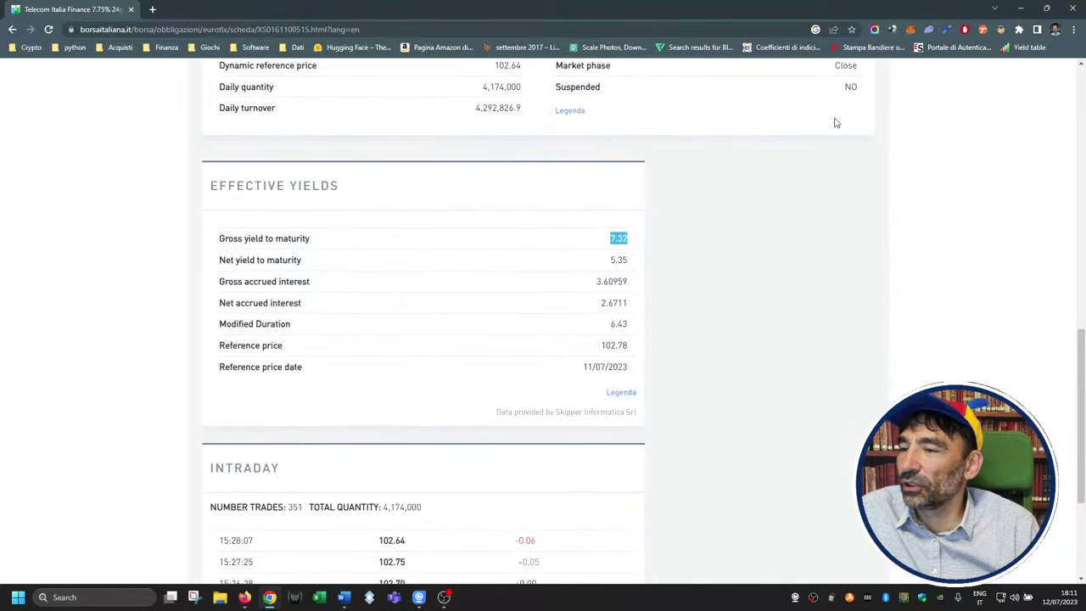
# - Return to the Word document, clear the text selection and select the Telecom Italia bond's change since purchase in the Obbligazioni table
pyautogui.click(1023, 7)
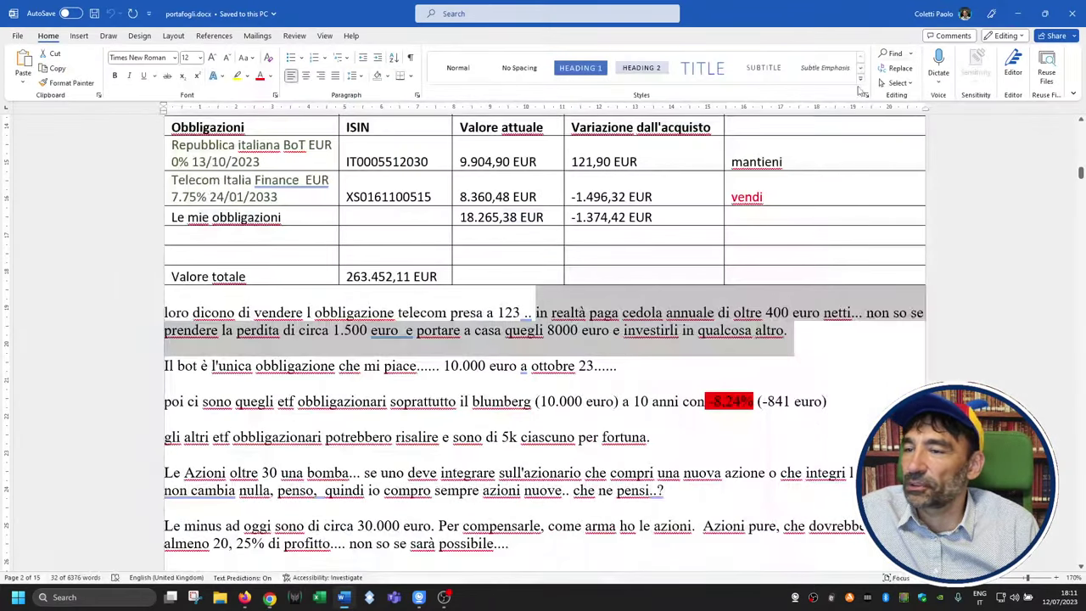
pyautogui.click(583, 353)
pyautogui.scroll(2, 560, 331)
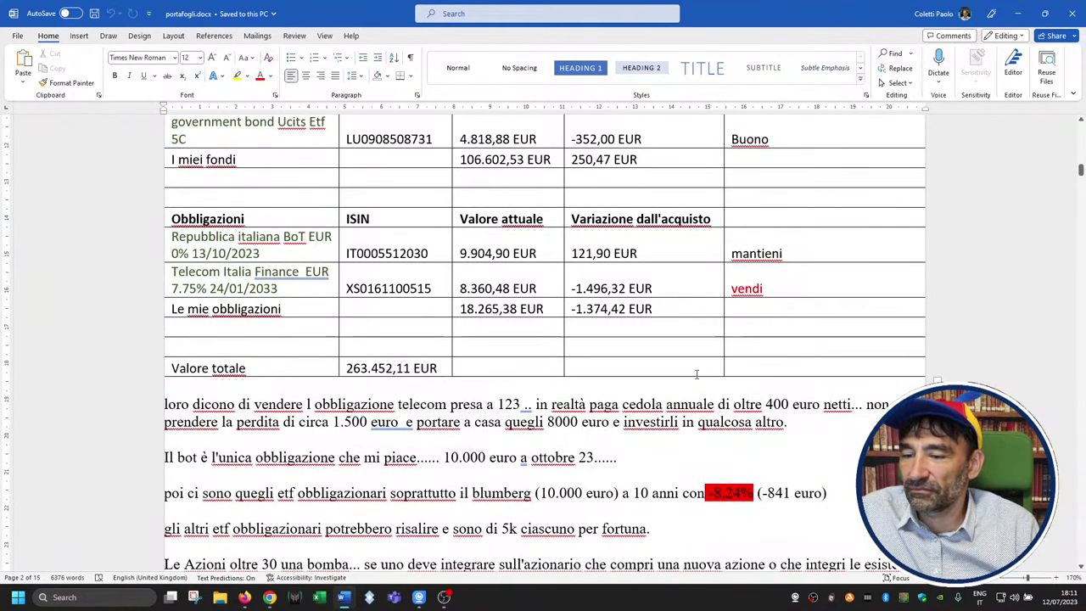
pyautogui.scroll(-1, 632, 403)
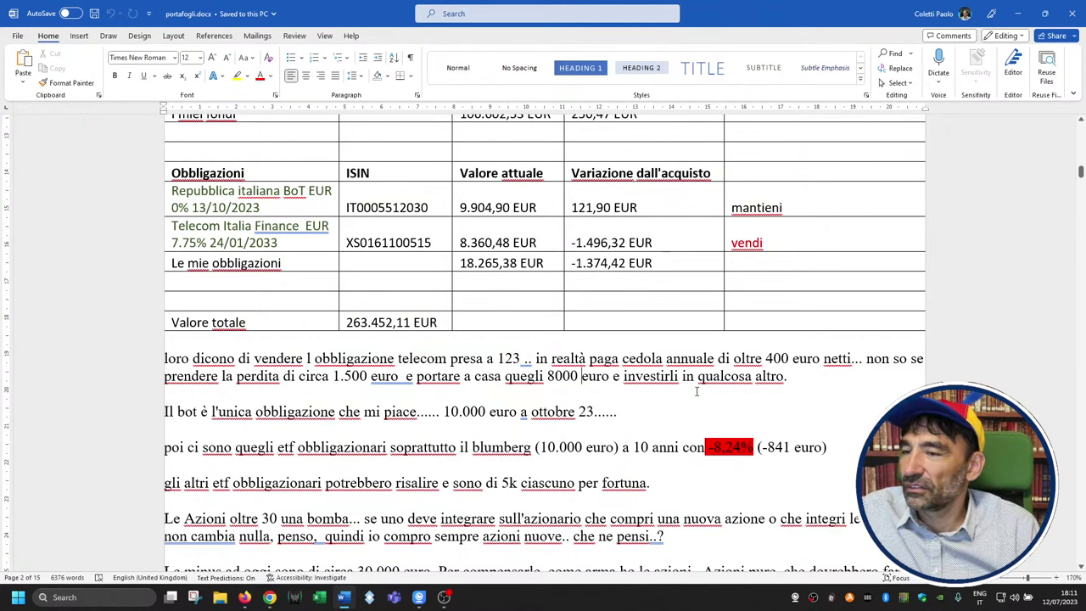
pyautogui.scroll(1, 678, 352)
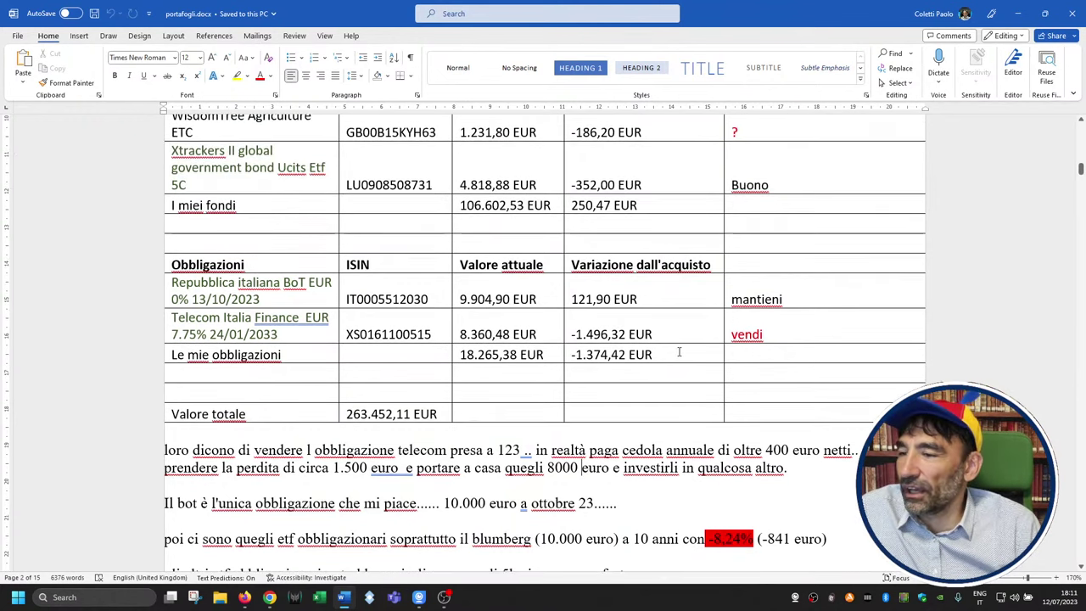
pyautogui.scroll(4, 679, 352)
pyautogui.scroll(-4, 669, 364)
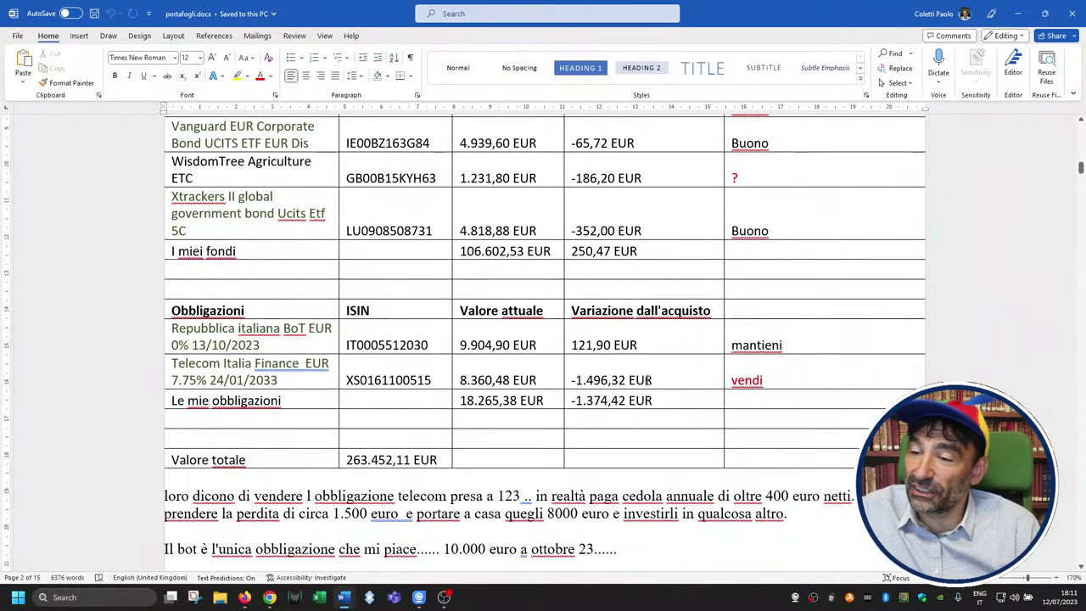
pyautogui.moveTo(635, 380); pyautogui.dragTo(566, 384)
# - In the comments below the tables, select the phrase "obbligazionari soprattutto il blumberg (10.000 euro) a 10"
pyautogui.scroll(-3, 425, 382)
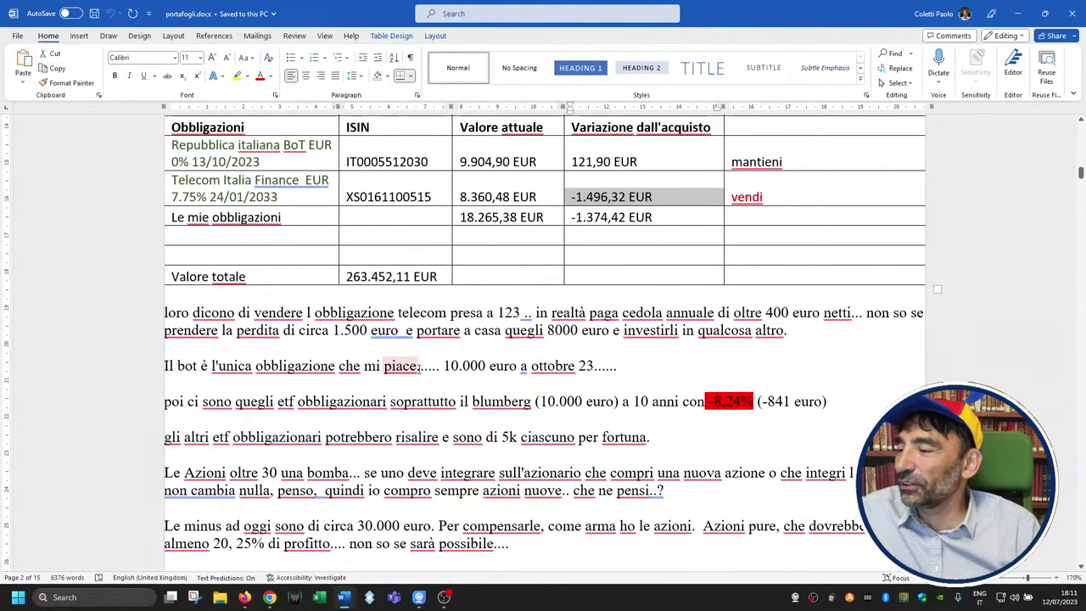
pyautogui.doubleClick(573, 367)
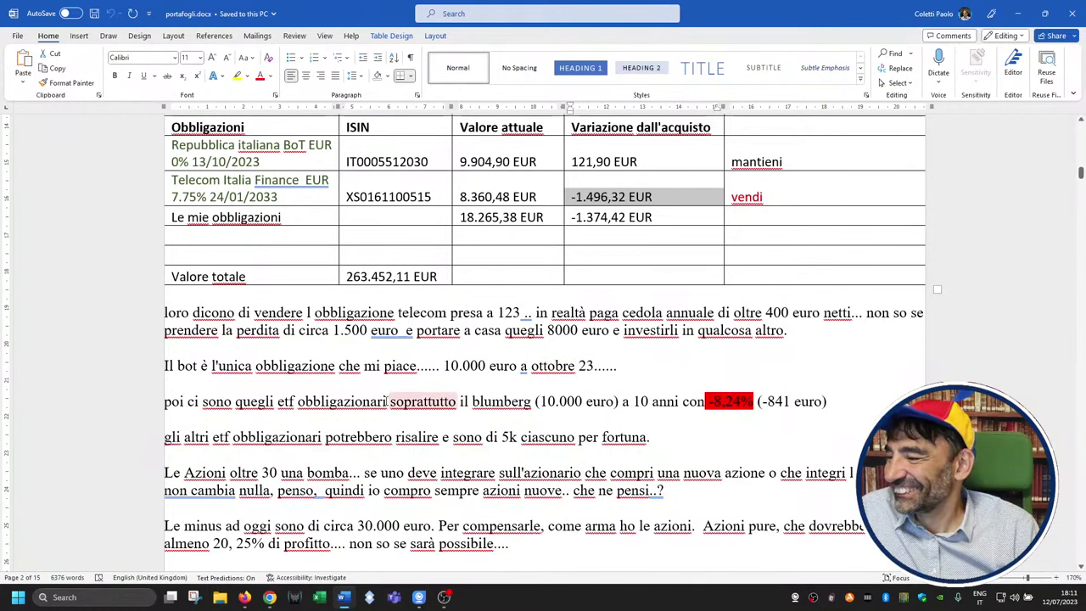
pyautogui.moveTo(297, 402); pyautogui.dragTo(650, 408)
# - Find the UBS LFS Bloomberg TIPS 1-10 ETF in the Fondi table and select its row from the name to the change since purchase
pyautogui.scroll(5, 650, 408)
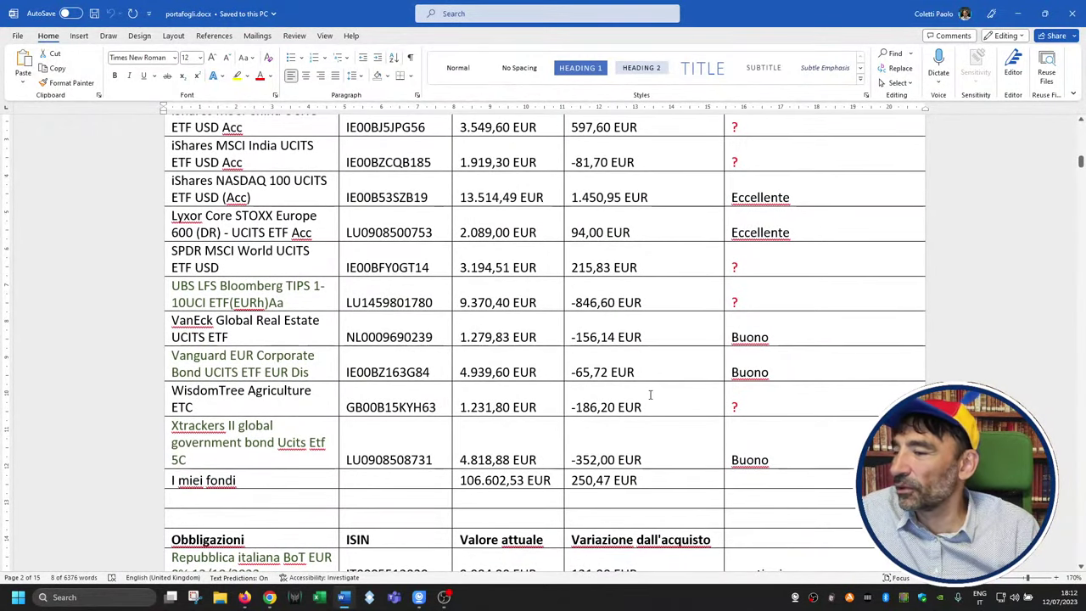
pyautogui.scroll(1, 651, 395)
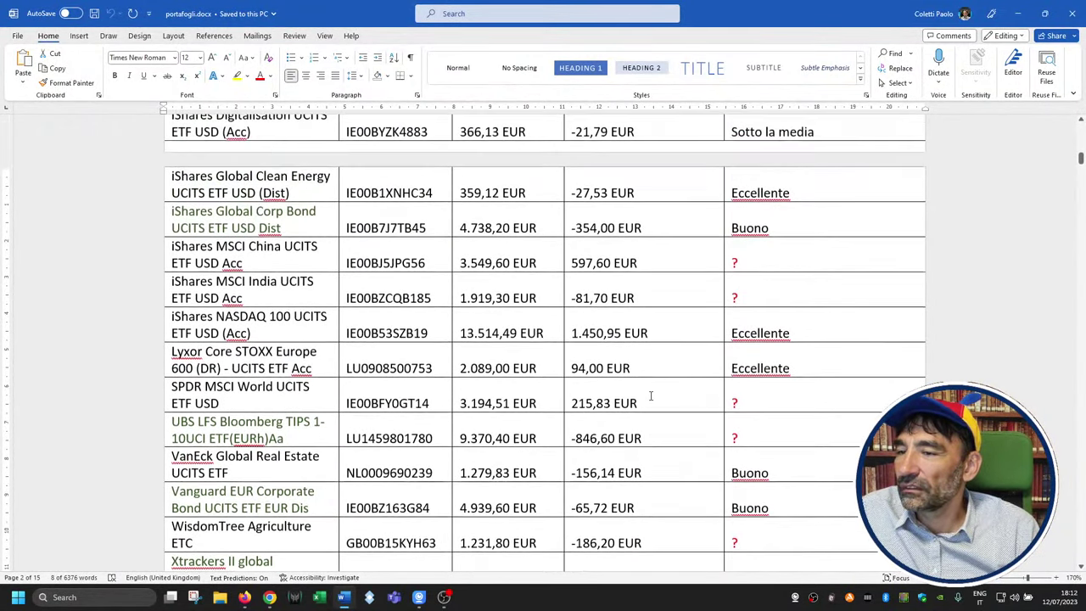
pyautogui.scroll(-5, 651, 396)
pyautogui.scroll(5, 659, 402)
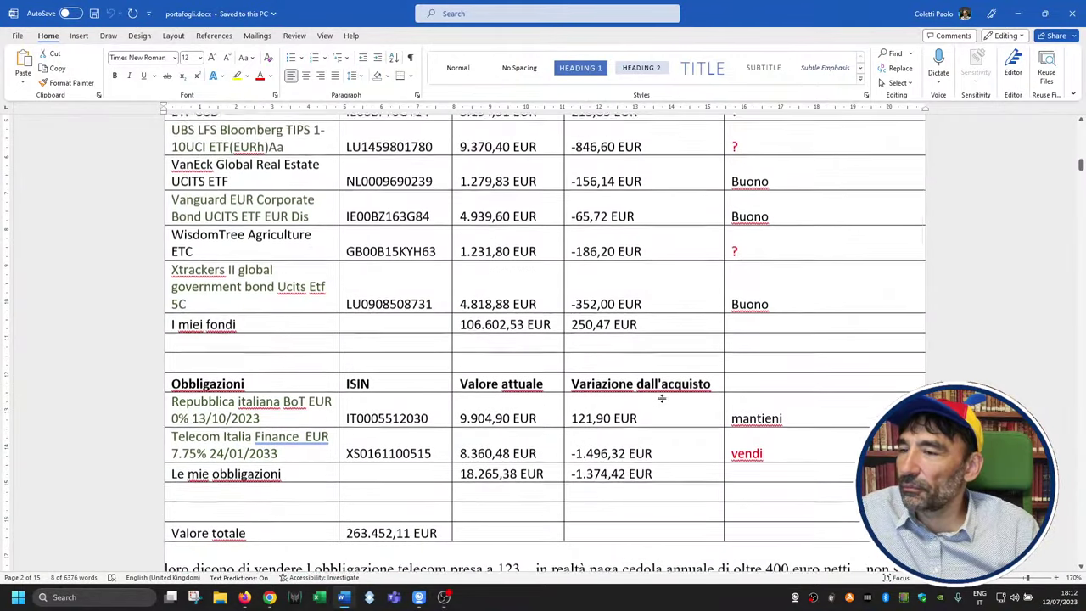
pyautogui.scroll(3, 662, 398)
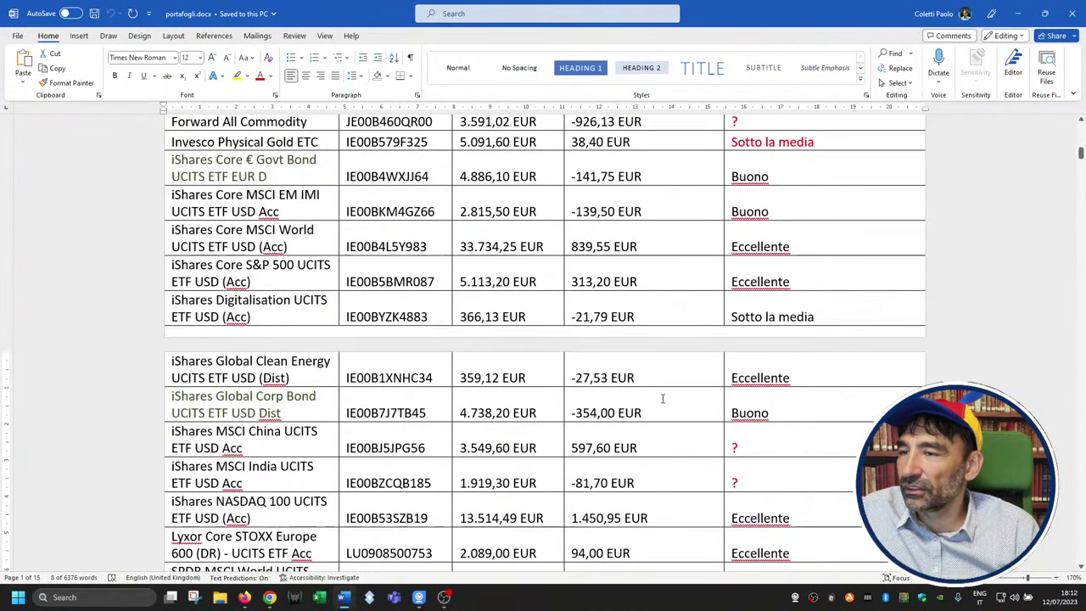
pyautogui.scroll(1, 662, 397)
pyautogui.scroll(-1, 662, 398)
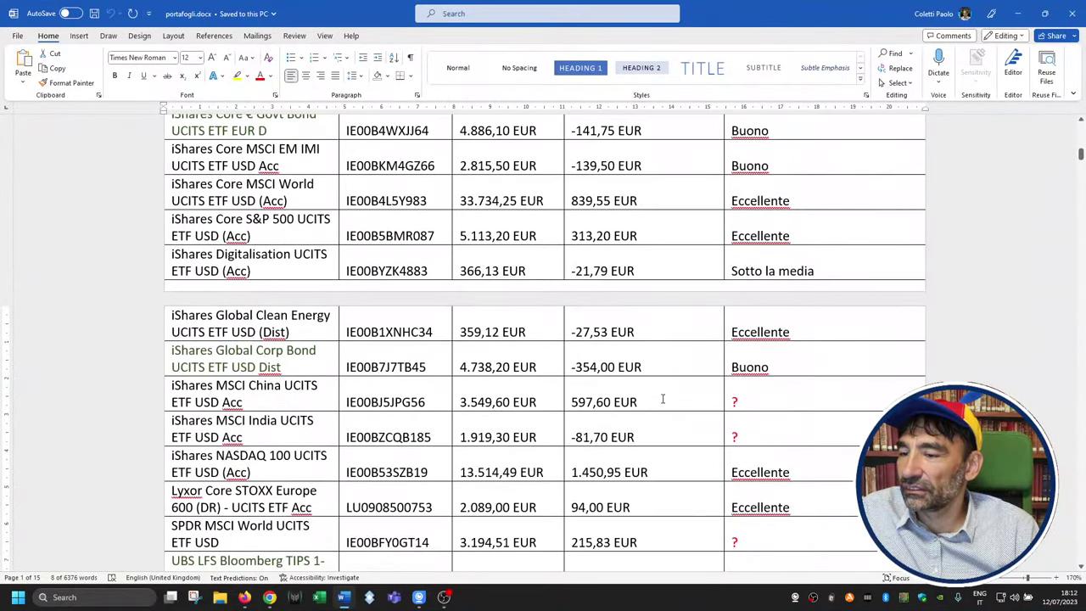
pyautogui.scroll(-3, 662, 398)
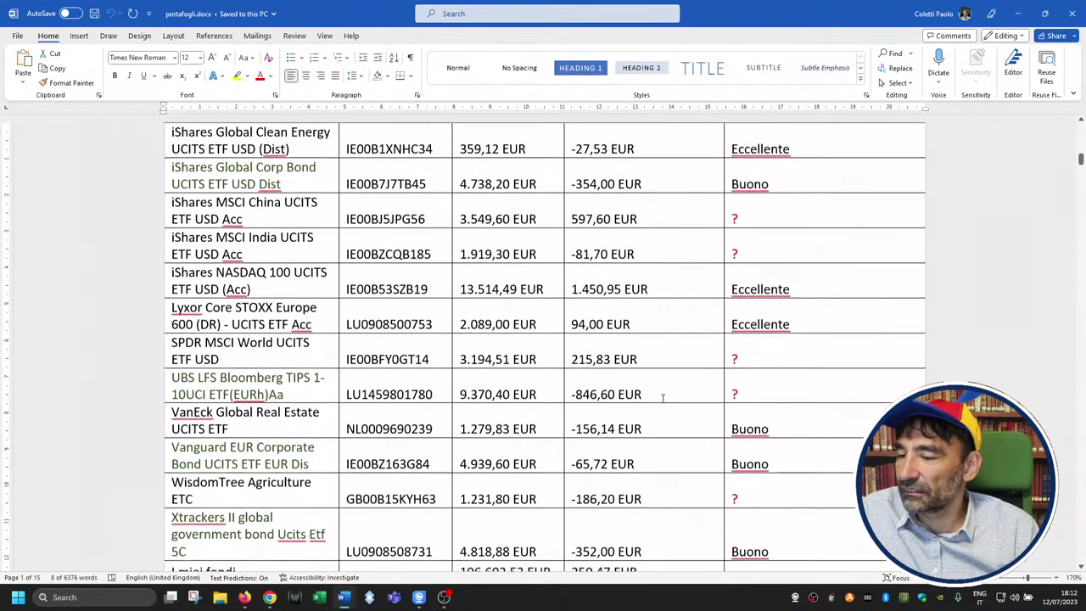
pyautogui.moveTo(662, 397); pyautogui.dragTo(280, 395)
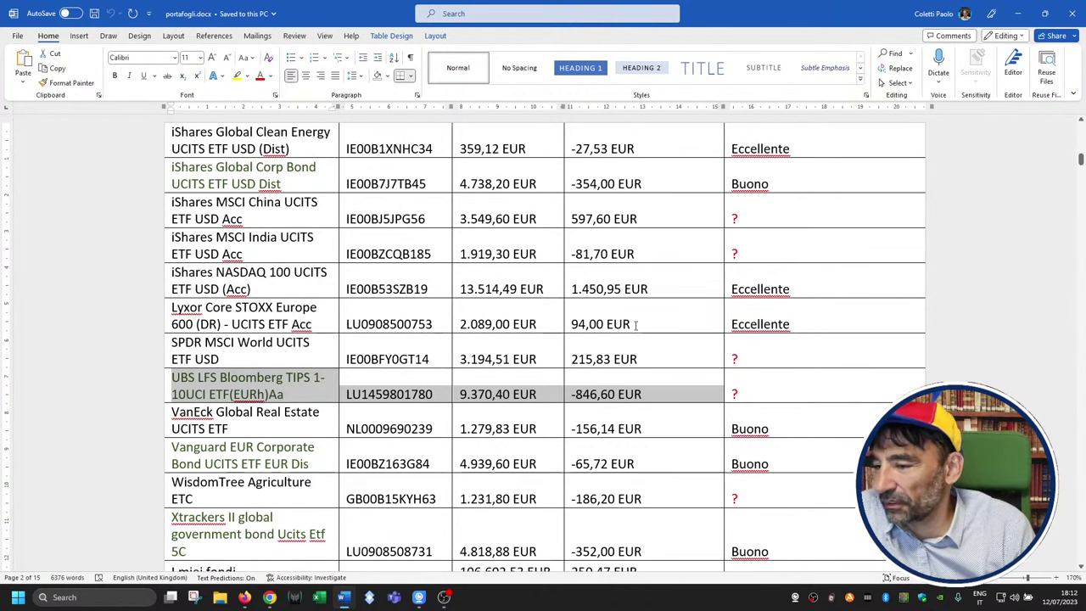
# - In the comment on the other bond ETFs, select "risalire e sono di 5k ciascuno per fortuna", clearing the selection at the end
pyautogui.scroll(-1, 633, 390)
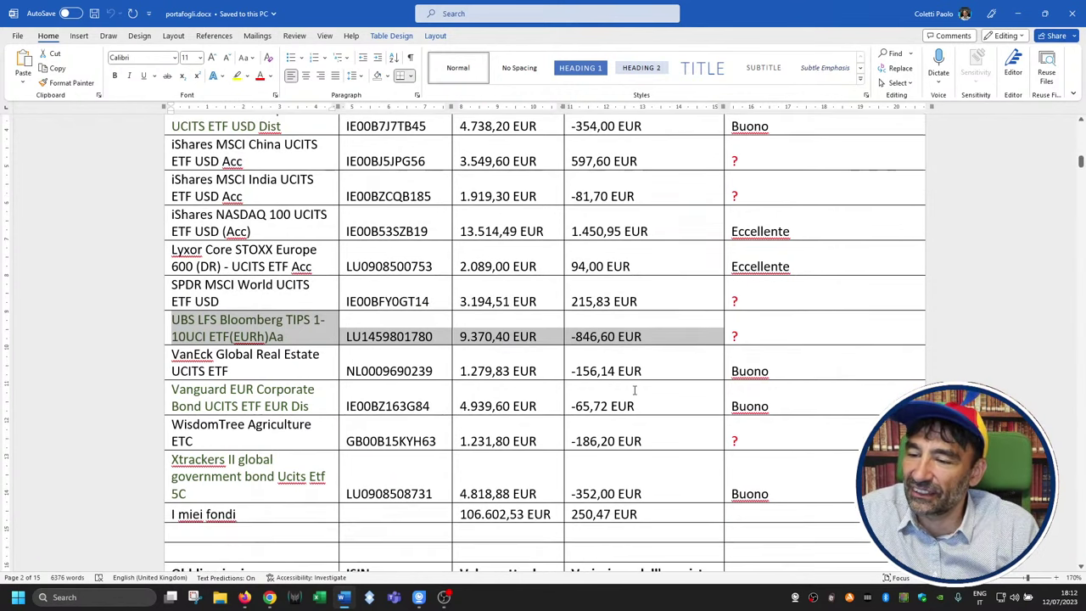
pyautogui.scroll(-5, 633, 390)
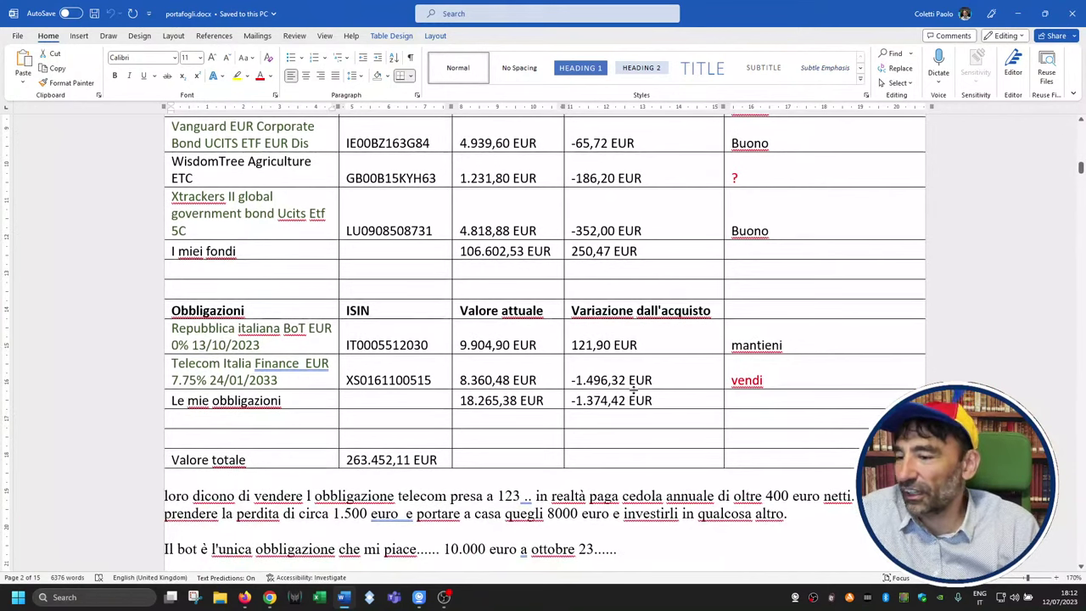
pyautogui.scroll(-4, 634, 390)
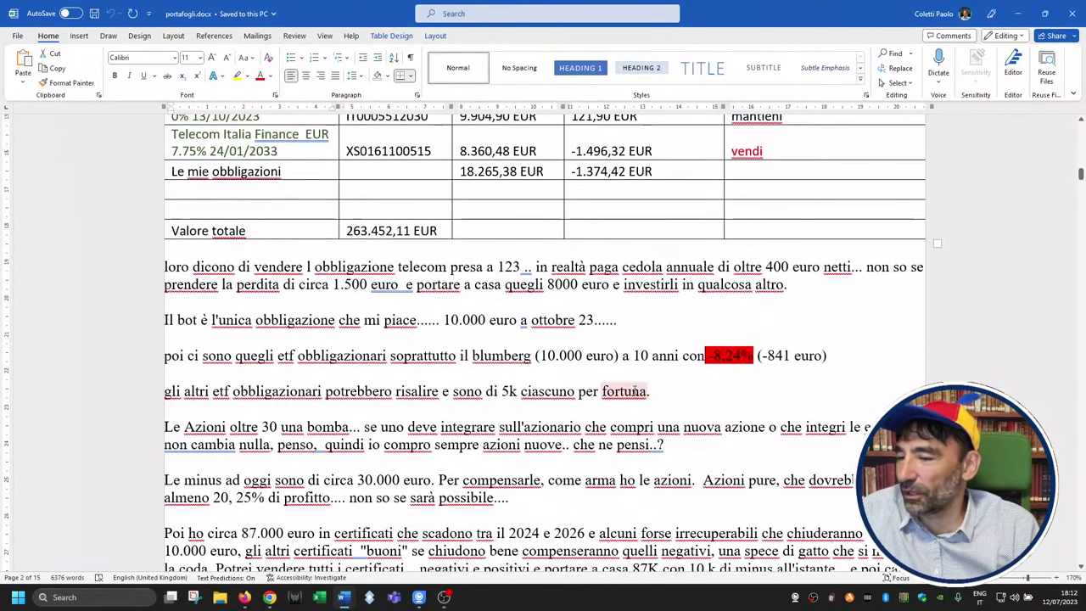
pyautogui.scroll(-1, 635, 391)
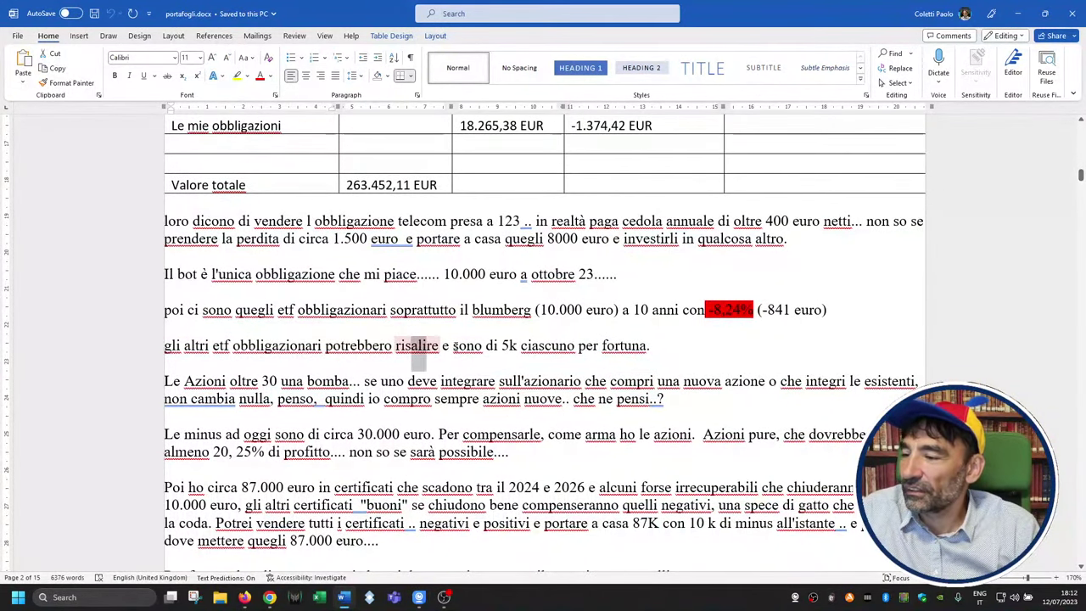
pyautogui.moveTo(396, 346); pyautogui.dragTo(648, 346)
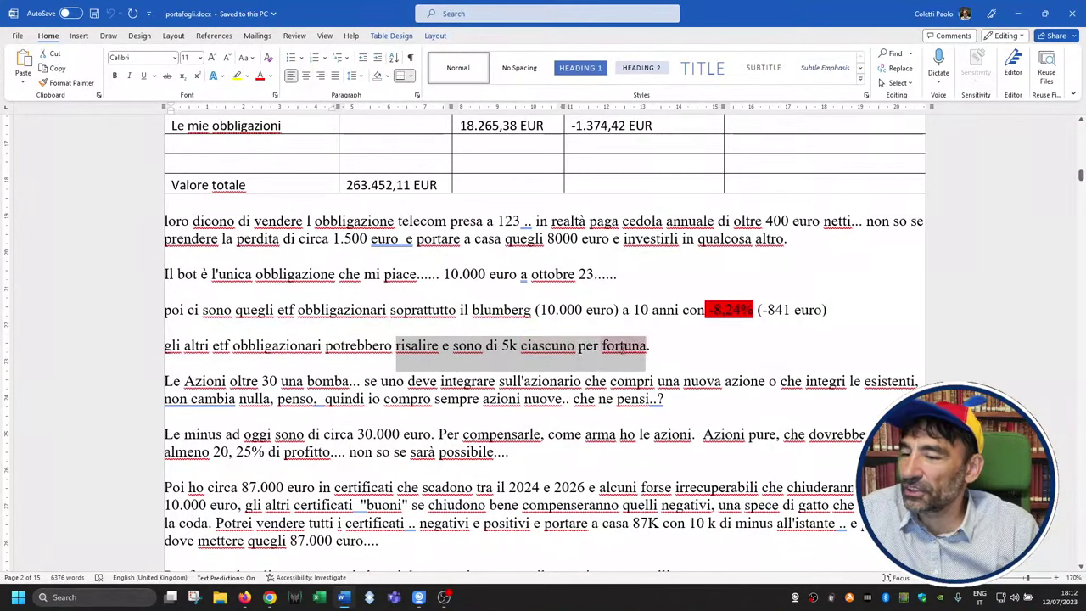
pyautogui.click(655, 314)
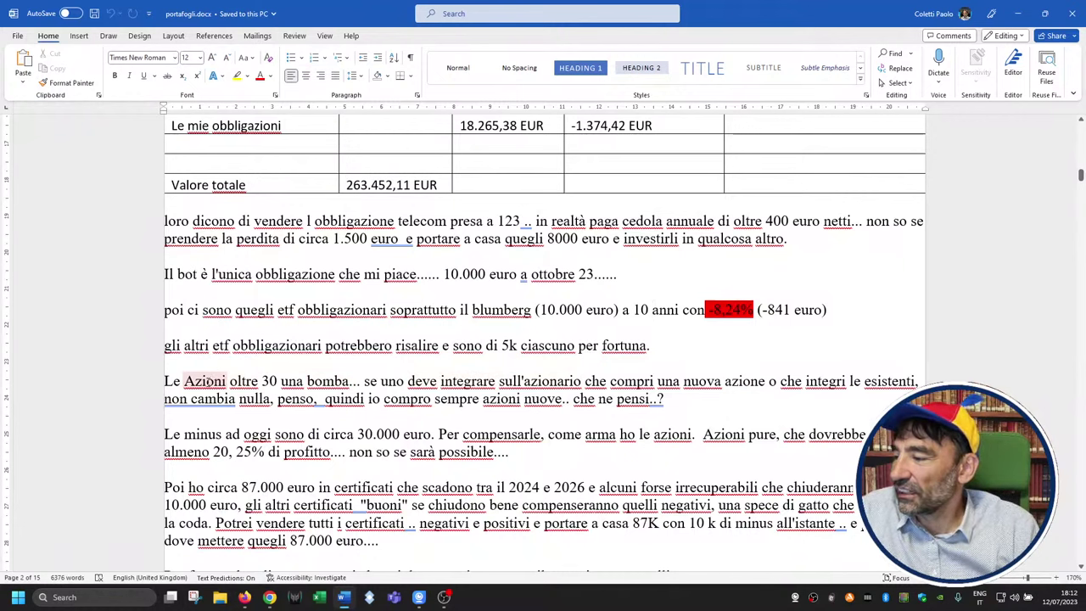
# - Select "Azioni oltre 30 una bomba", followed by the whole paragraph about adding new stocks, clearing the selection at the end
pyautogui.moveTo(207, 382); pyautogui.dragTo(350, 383)
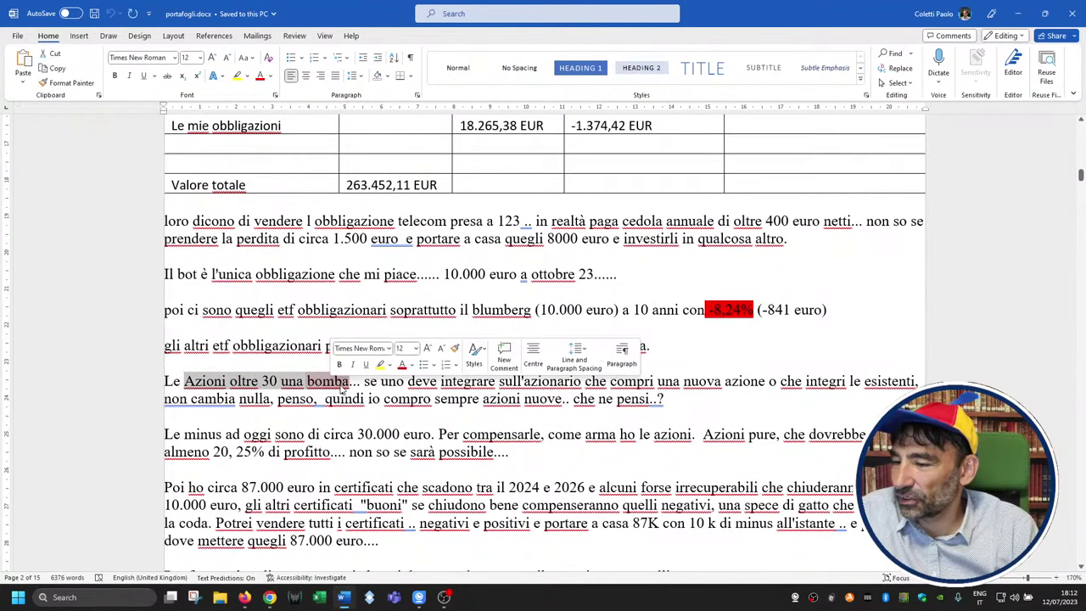
pyautogui.moveTo(381, 383); pyautogui.dragTo(676, 409)
pyautogui.click(187, 382)
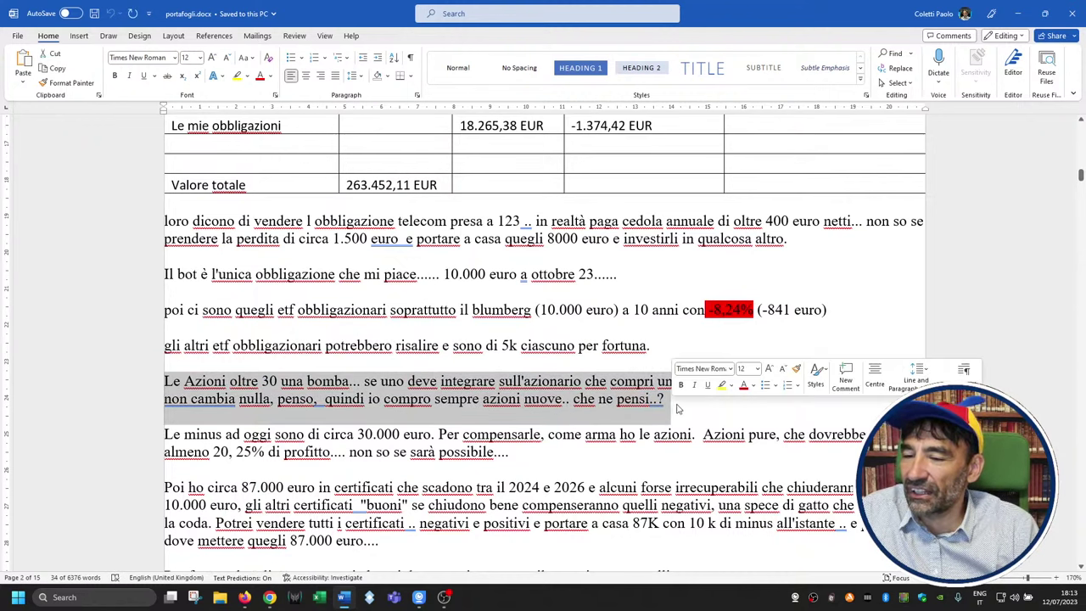
pyautogui.click(673, 404)
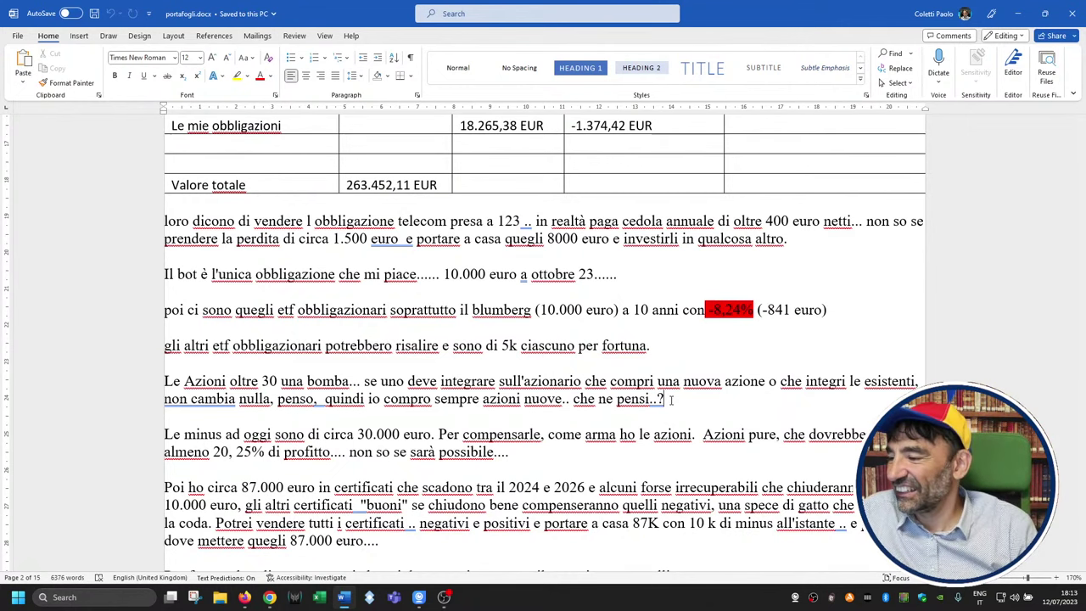
# - Select "20, 25% di" in the paragraph on the minus and read on to the certificates paragraph
pyautogui.scroll(-1, 628, 434)
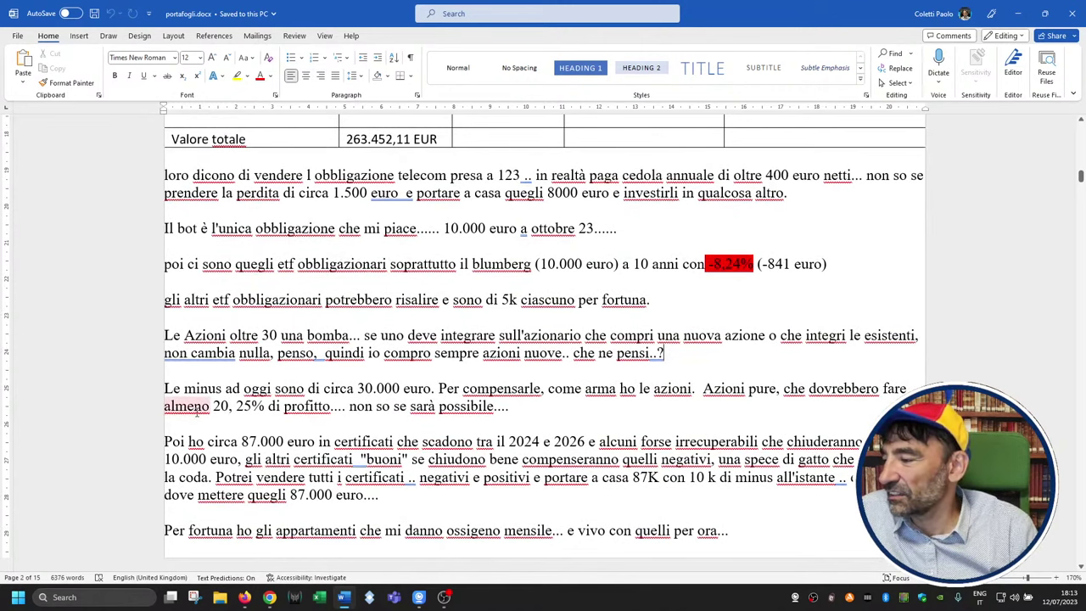
pyautogui.moveTo(213, 408); pyautogui.dragTo(281, 409)
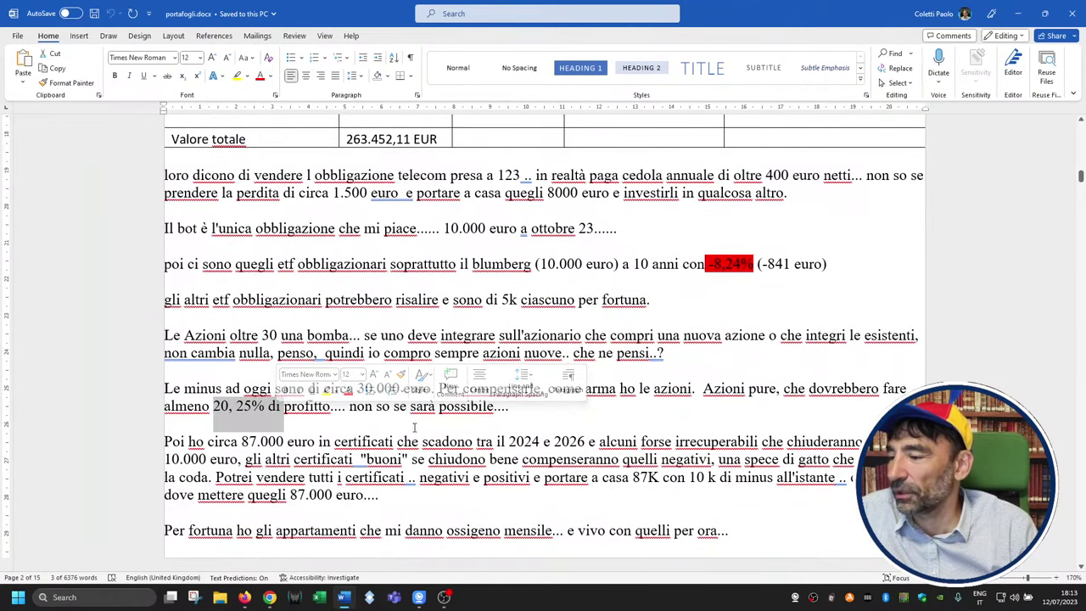
pyautogui.scroll(-3, 414, 427)
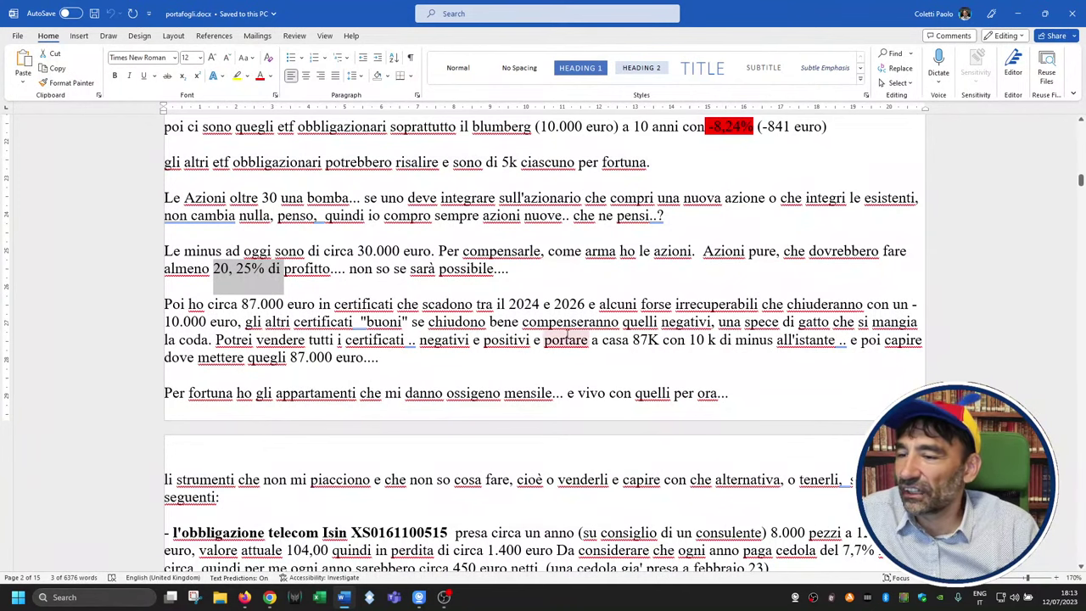
# - Select the certificates paragraph from "certificati che scadono" to its end, clear the selection and read on to the list of disliked instruments
pyautogui.moveTo(335, 303); pyautogui.dragTo(450, 363)
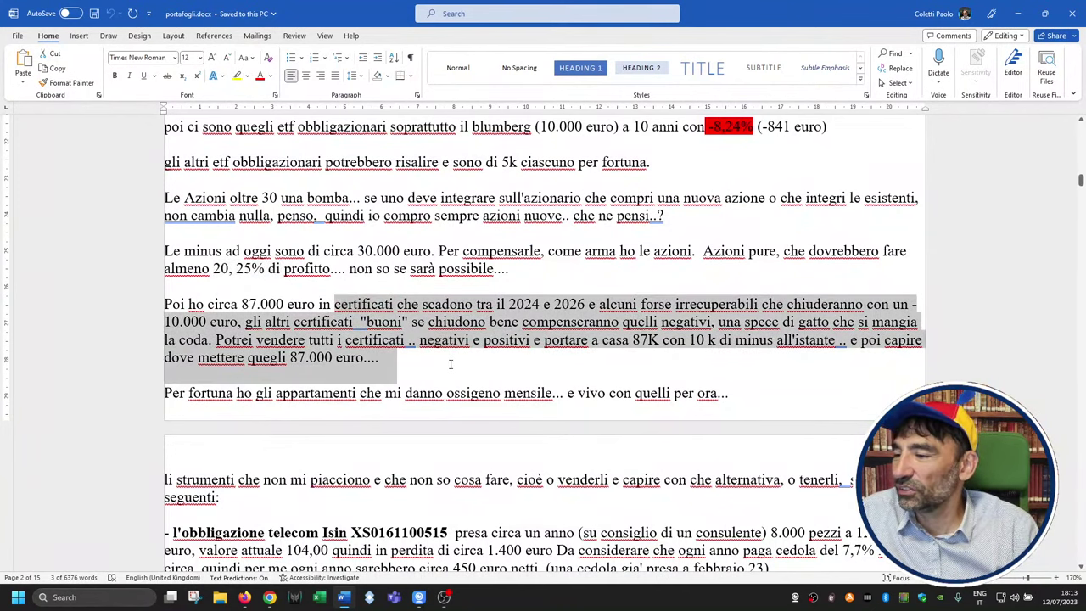
pyautogui.scroll(-1, 453, 367)
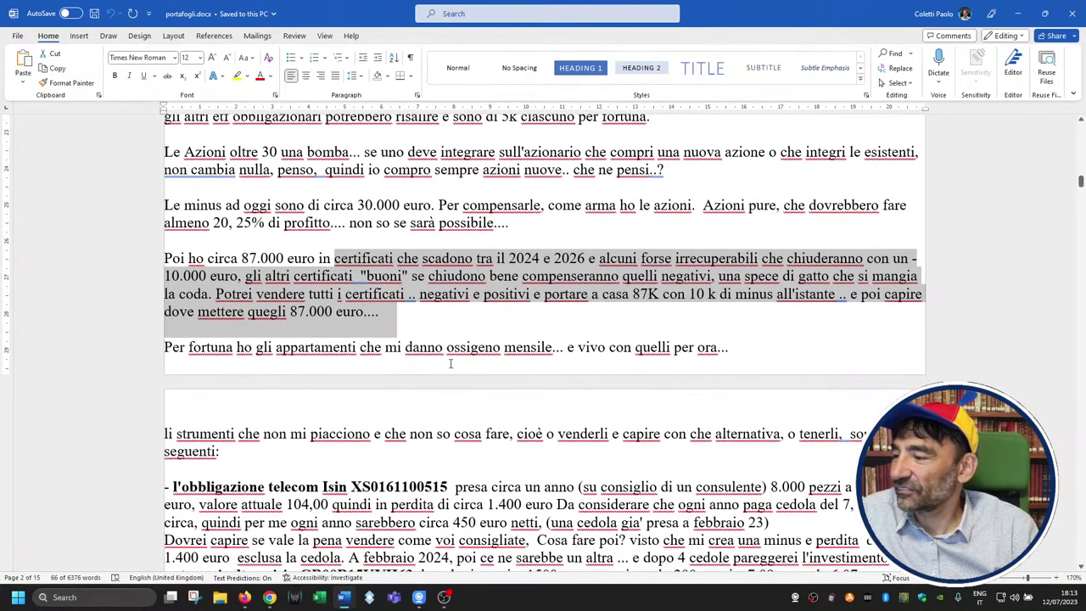
pyautogui.rightClick(450, 355)
pyautogui.scroll(-3, 348, 363)
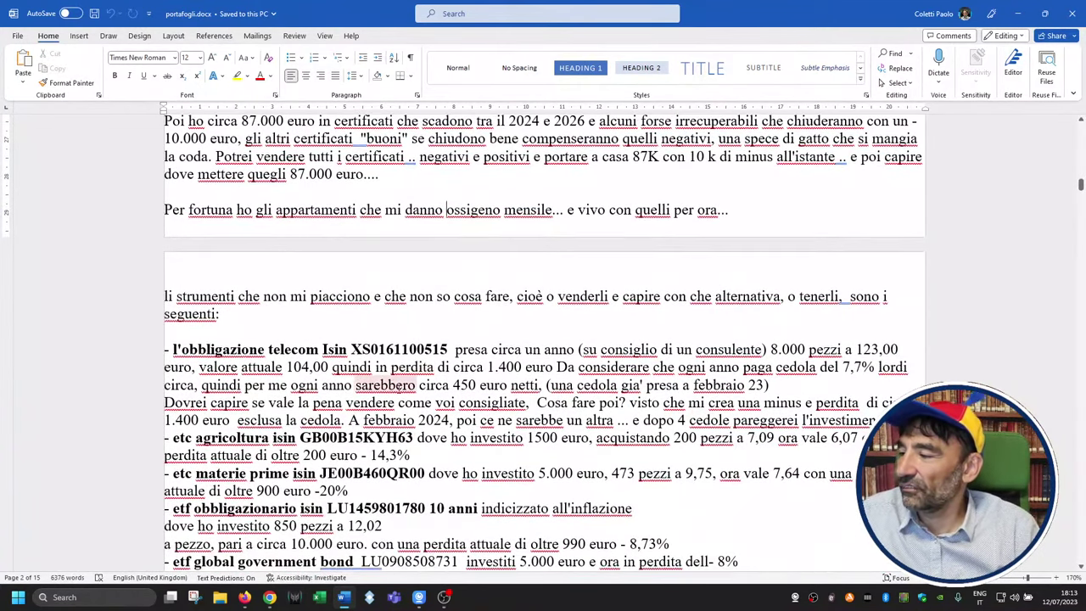
pyautogui.scroll(-1, 347, 363)
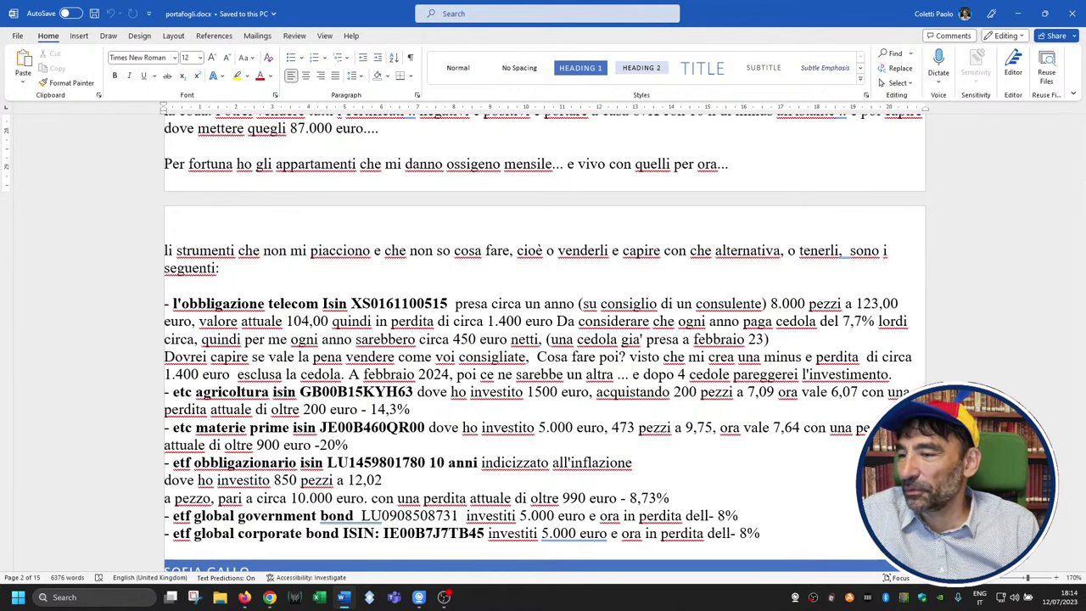
# - Go back over the bond table and comments, and select "gli appartamenti che mi danno ossigeno mensile" in the sentence on the apartments
pyautogui.scroll(8, 525, 315)
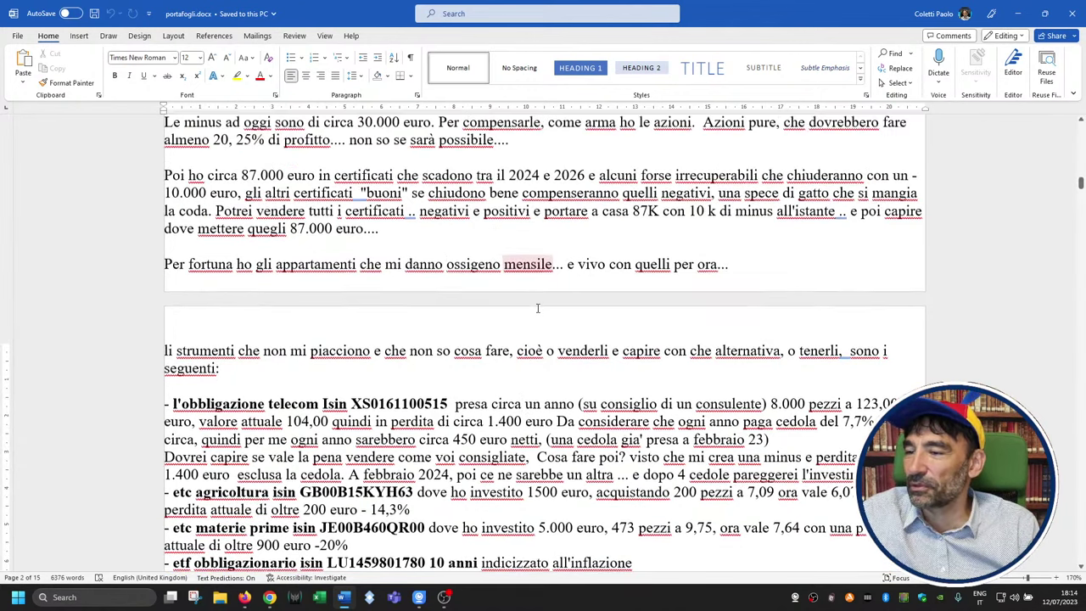
pyautogui.scroll(3, 537, 310)
pyautogui.scroll(-5, 543, 308)
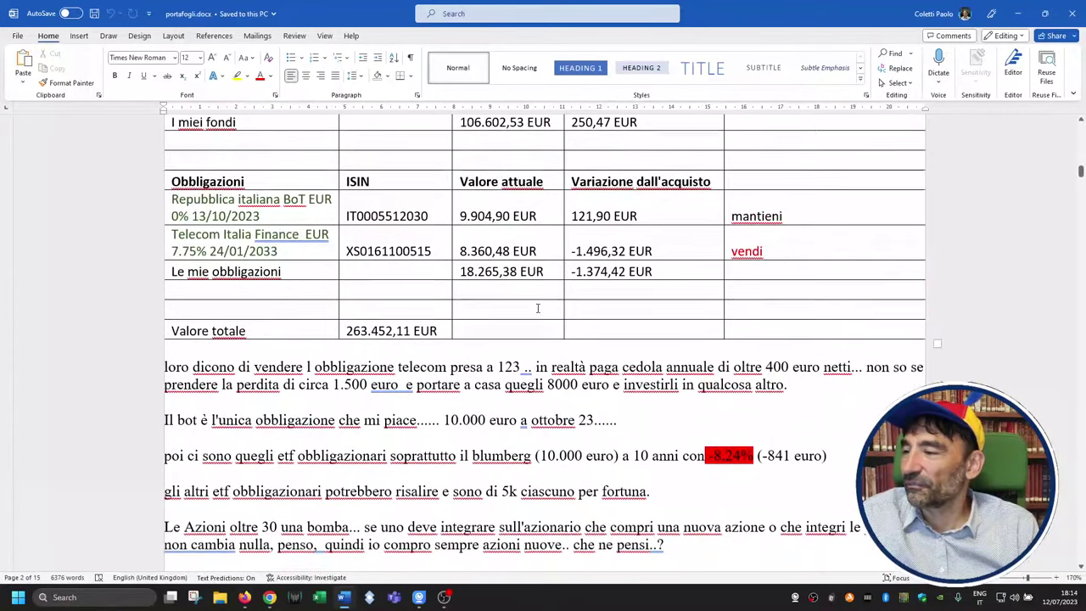
pyautogui.scroll(-2, 430, 331)
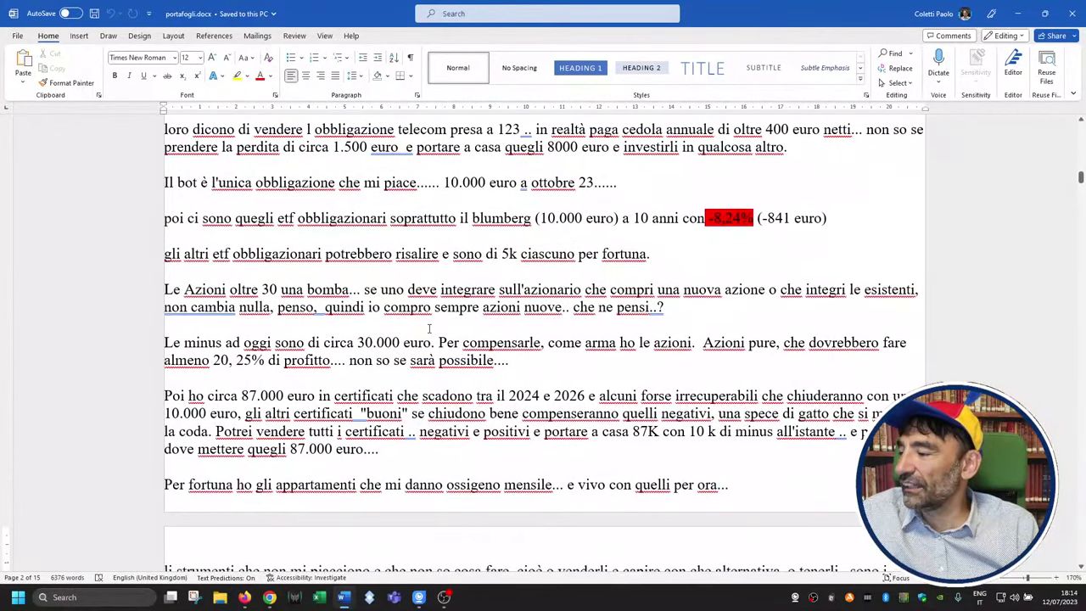
pyautogui.moveTo(260, 489); pyautogui.dragTo(551, 489)
pyautogui.scroll(-3, 543, 489)
pyautogui.scroll(-1, 536, 489)
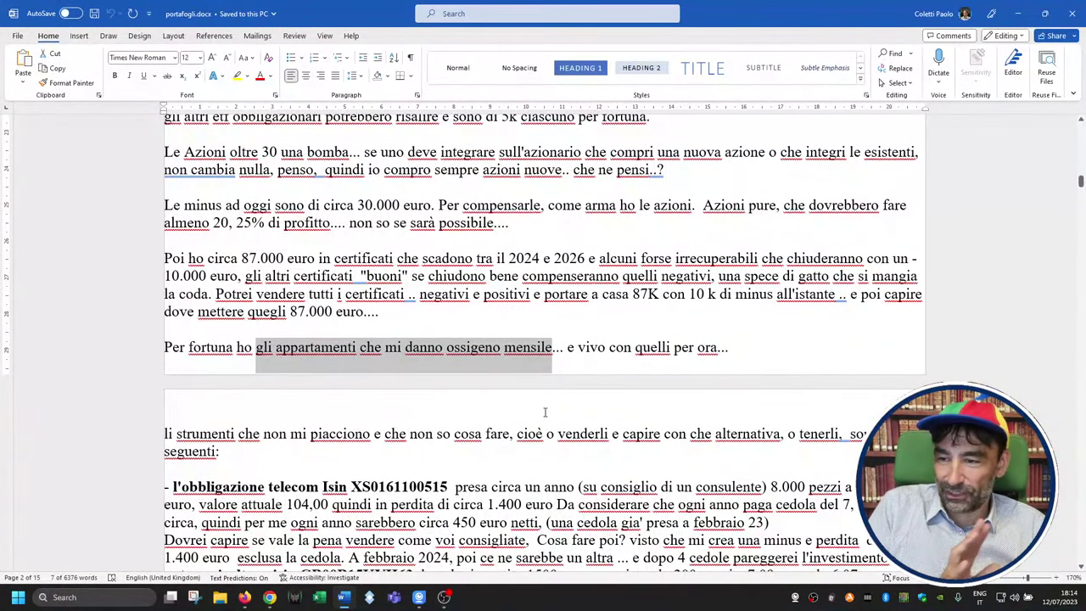
# - In the Telecom bond entry, select the ISIN, followed by "circa un anno (su consiglio" and "su consiglio di un consulente"
pyautogui.scroll(-4, 544, 413)
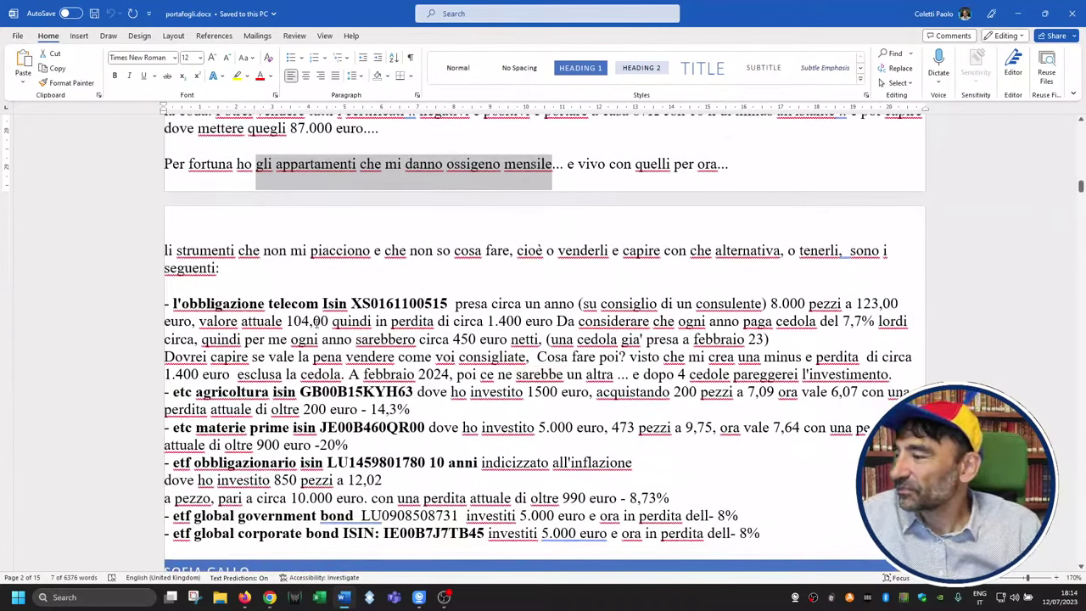
pyautogui.doubleClick(398, 303)
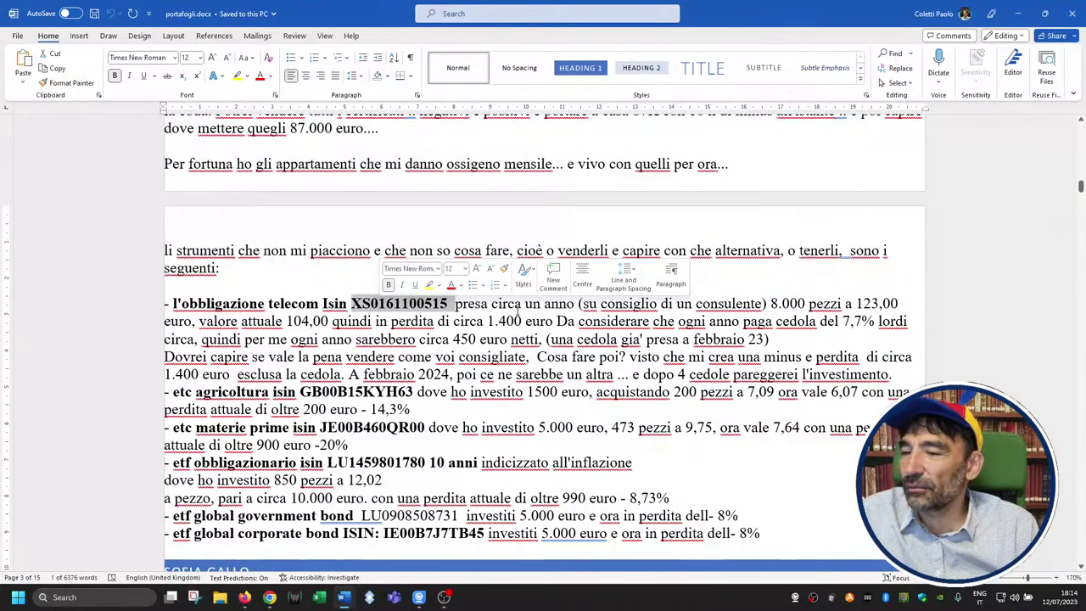
pyautogui.click(520, 303)
pyautogui.moveTo(505, 303); pyautogui.dragTo(658, 304)
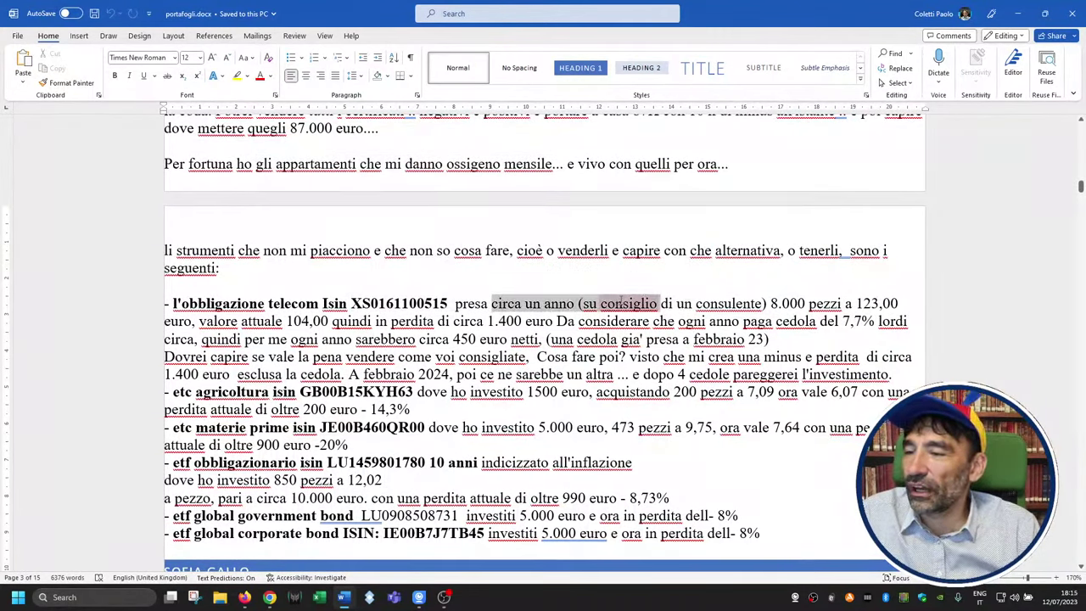
pyautogui.moveTo(581, 303); pyautogui.dragTo(762, 303)
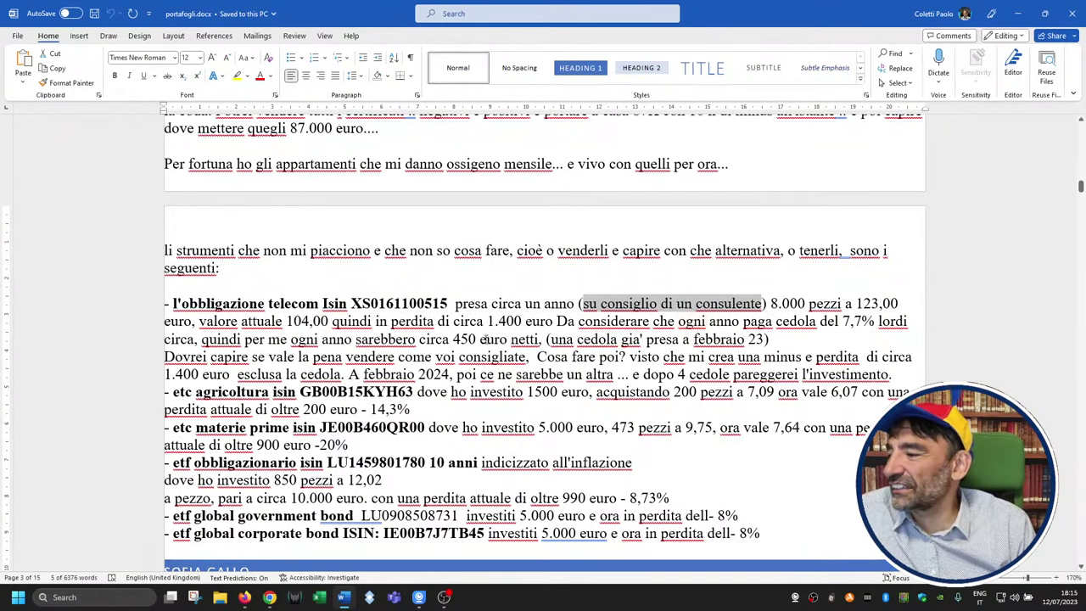
# - Select the Telecom bond's net coupon remark, its value 104,00 and the "Cosa fare poi?" passage up to "cedola", clearing the selection at the end
pyautogui.moveTo(470, 335); pyautogui.dragTo(764, 339)
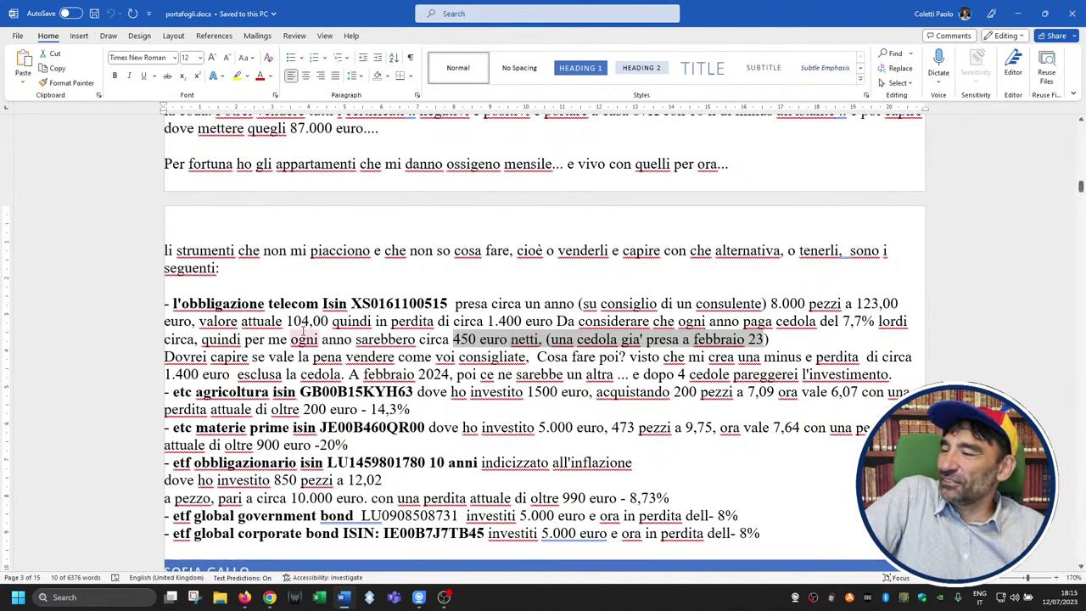
pyautogui.moveTo(287, 321); pyautogui.dragTo(328, 322)
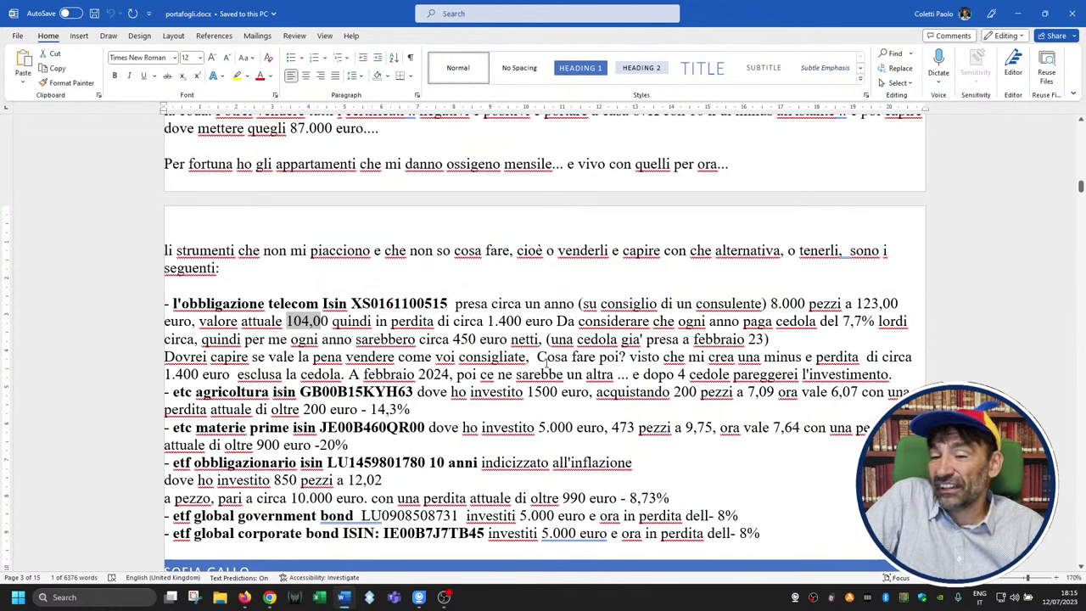
pyautogui.moveTo(547, 361); pyautogui.dragTo(342, 374)
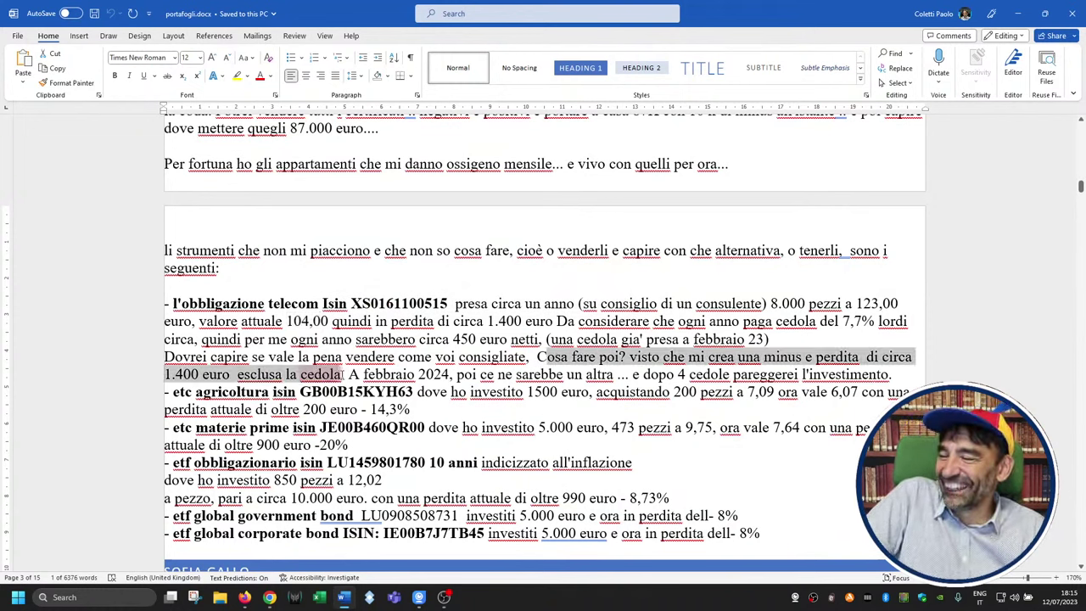
pyautogui.click(449, 374)
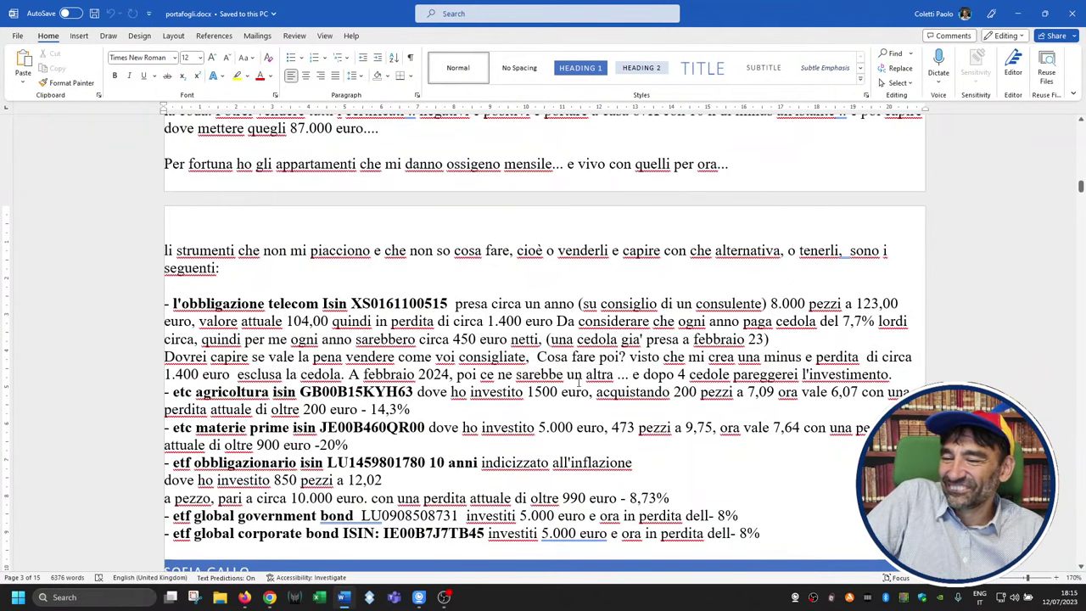
# - Select "etc agricoltura isin GB00B15KYH63" and check the WisdomTree Agriculture ETC row in the Fondi table before returning to the entry
pyautogui.scroll(-1, 509, 365)
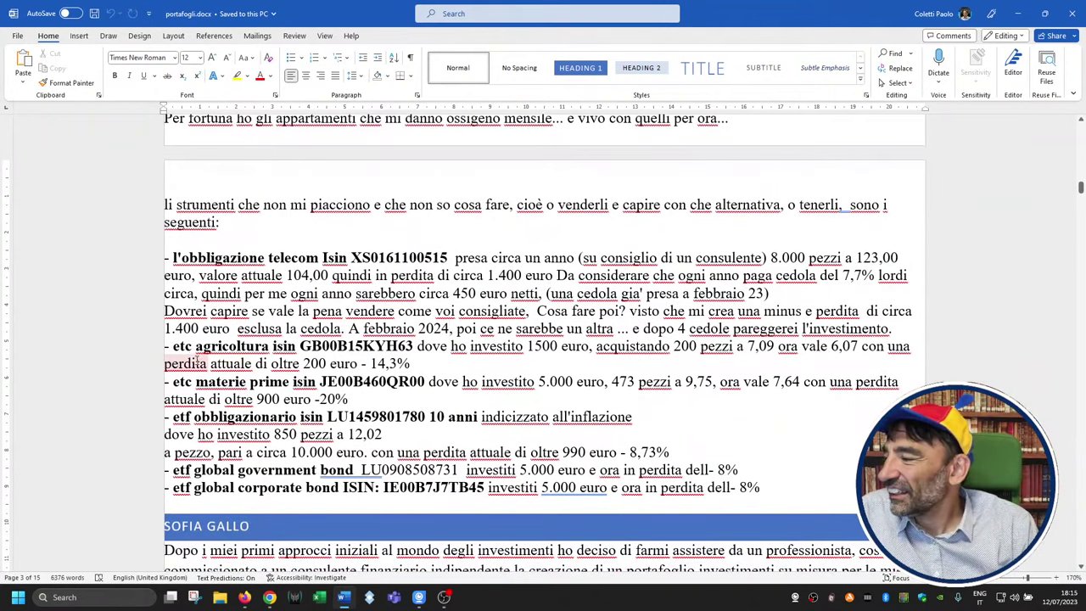
pyautogui.moveTo(174, 348); pyautogui.dragTo(339, 354)
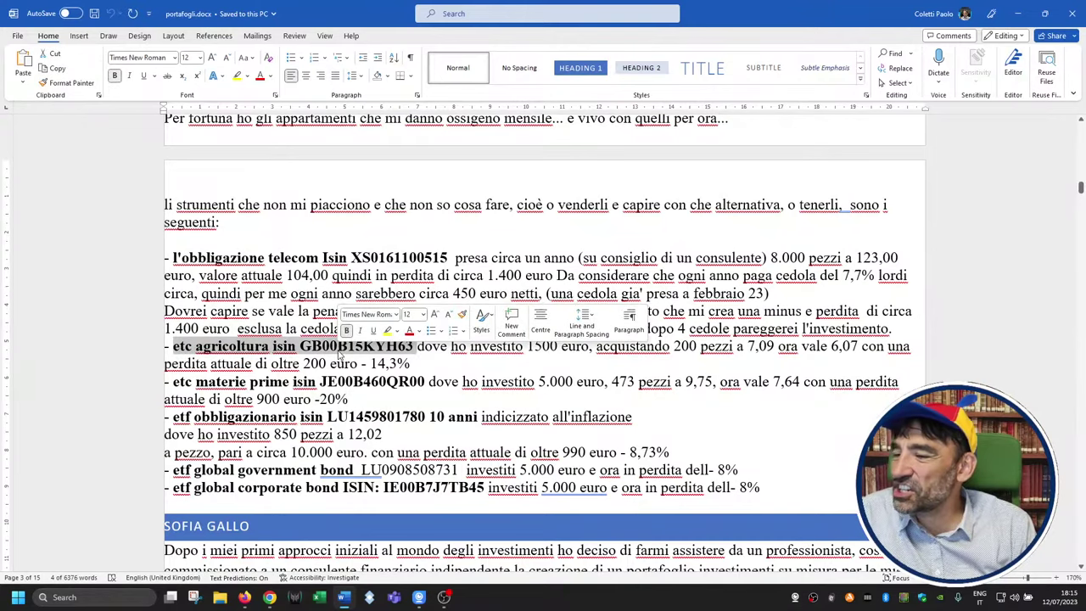
pyautogui.scroll(15, 380, 374)
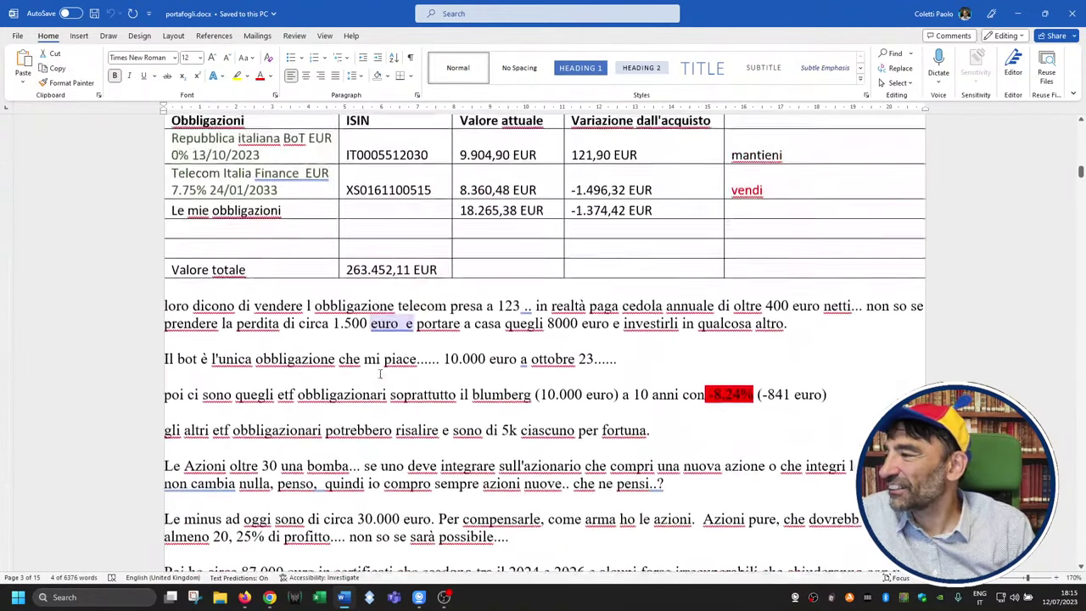
pyautogui.scroll(2, 381, 374)
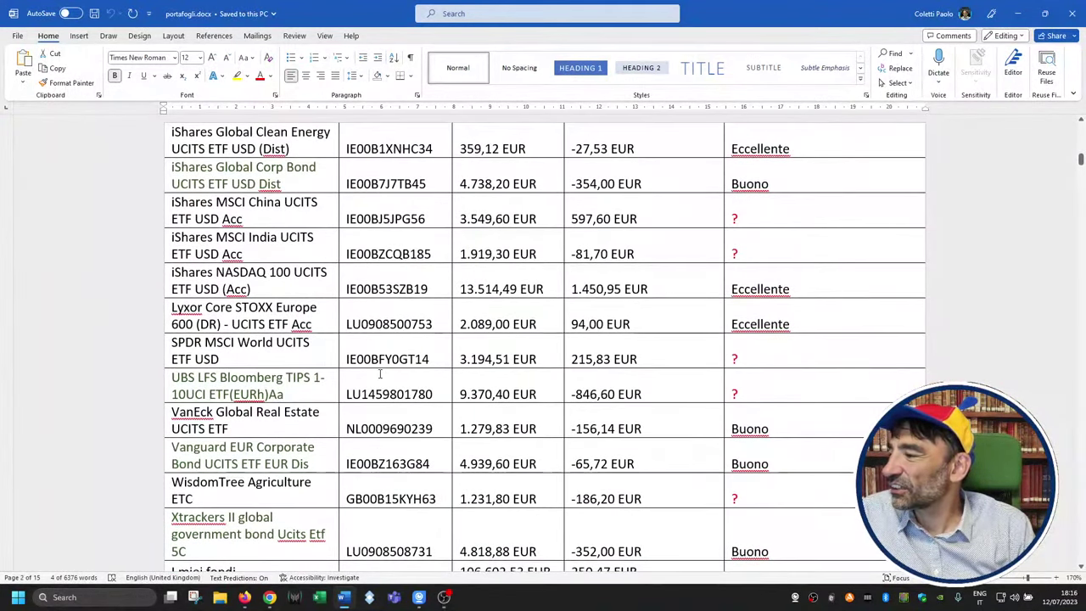
pyautogui.scroll(2, 380, 373)
pyautogui.scroll(-15, 381, 374)
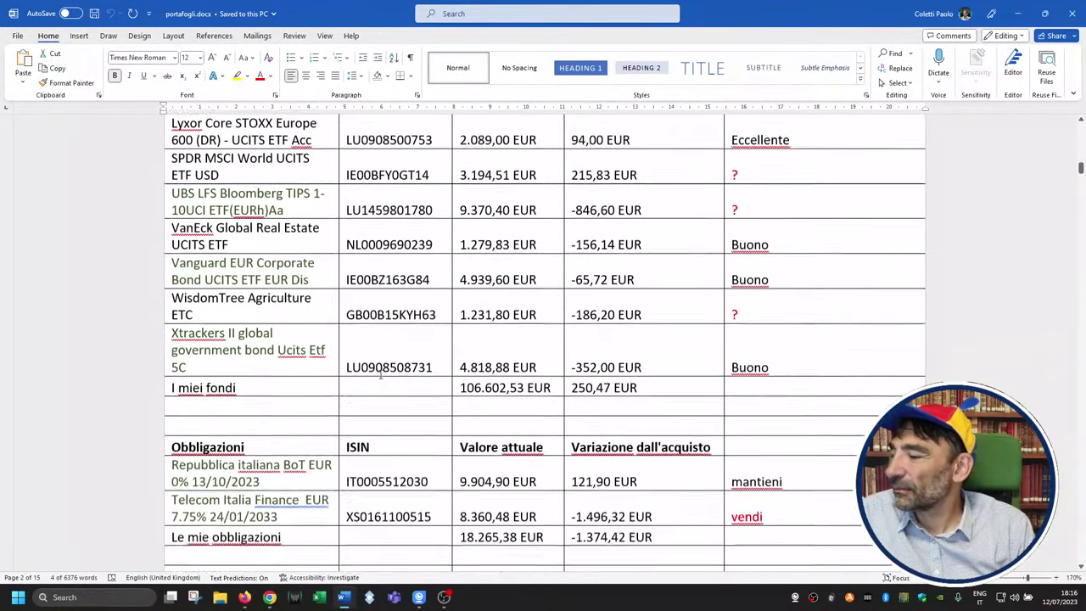
pyautogui.scroll(-10, 383, 376)
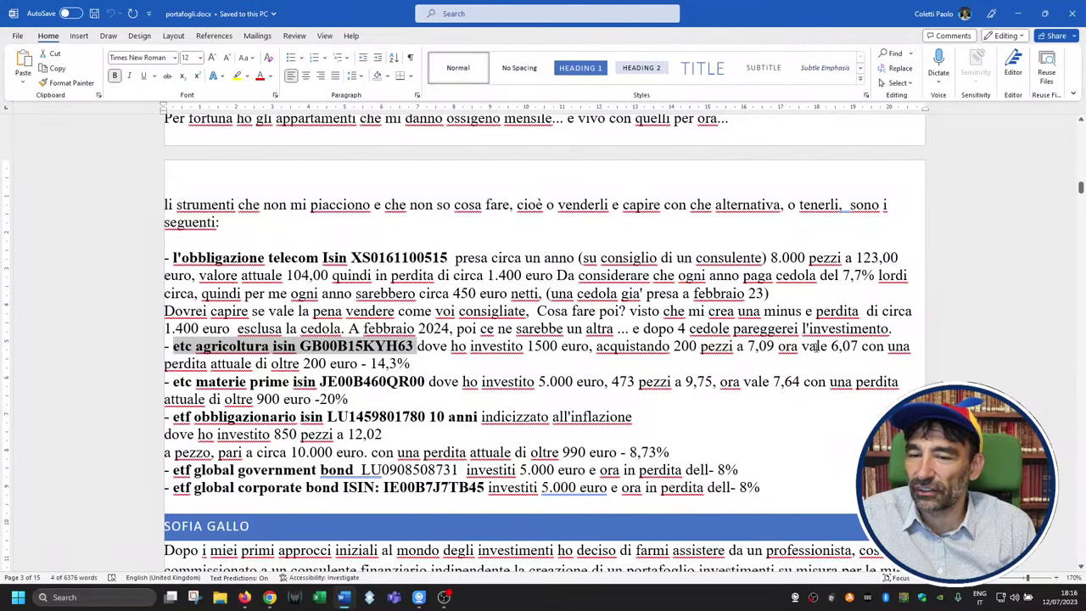
# - Copy the agriculture ETC's ISIN, switch to Chrome in a maximized window and search Google for GB00B15KYH63
pyautogui.doubleClick(346, 346)
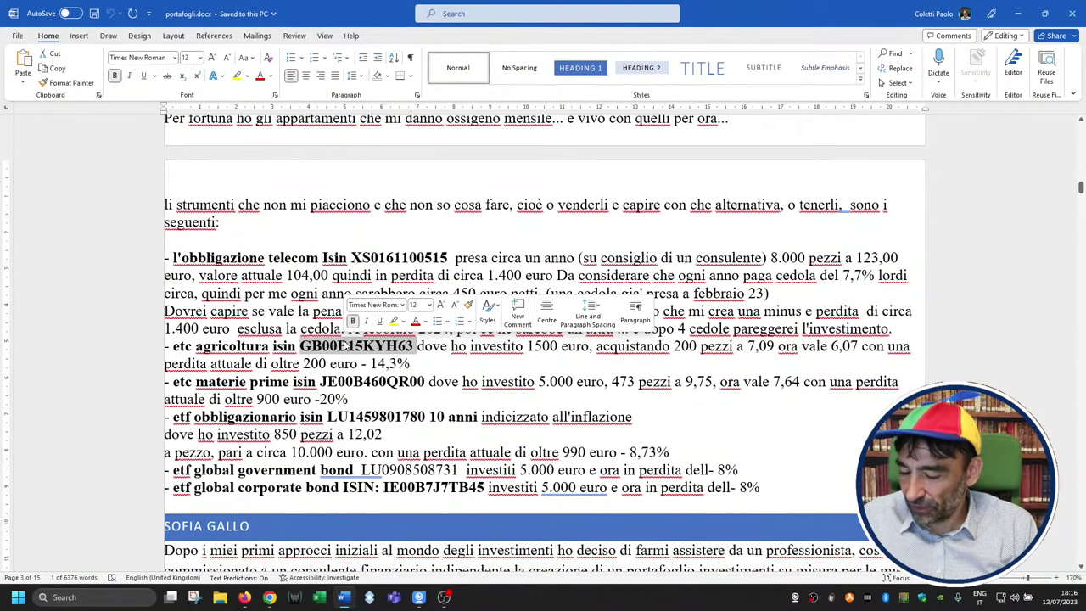
pyautogui.click(269, 596)
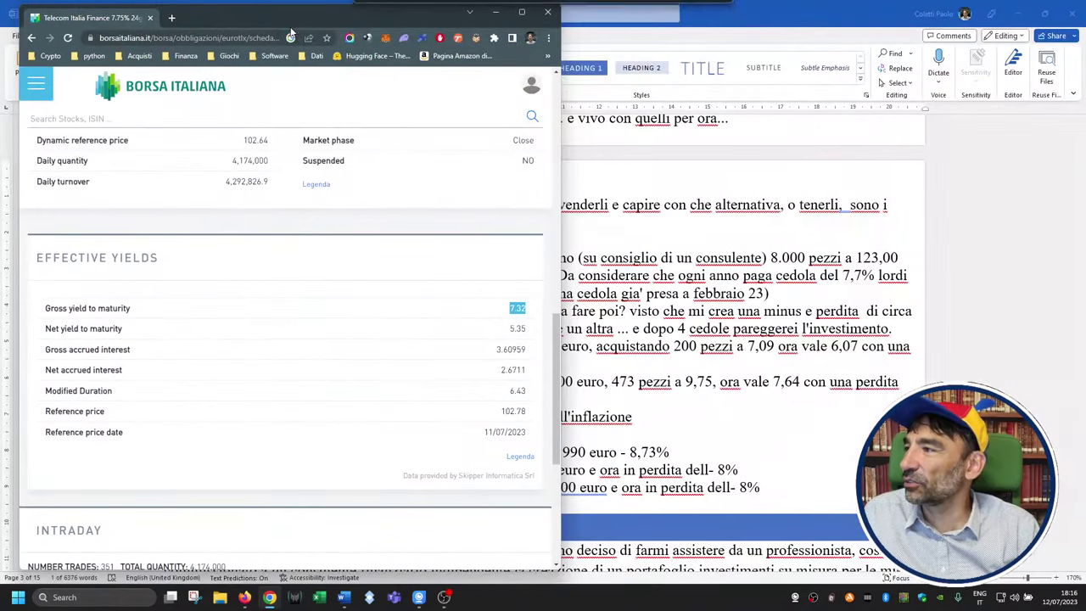
pyautogui.doubleClick(288, 18)
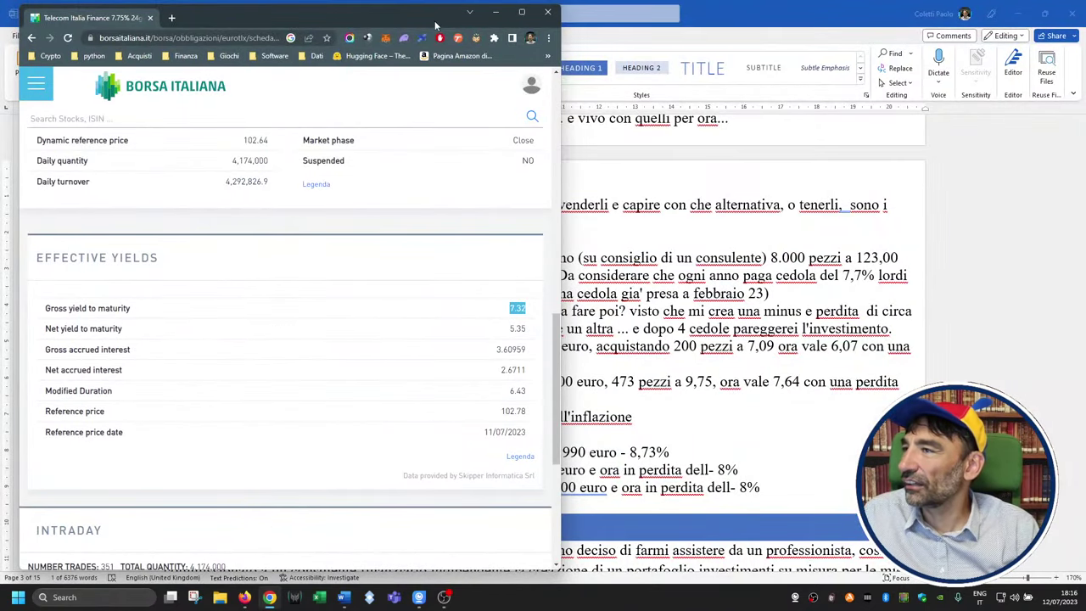
pyautogui.click(521, 13)
pyautogui.click(341, 31)
pyautogui.write('GB00B15KYH63')
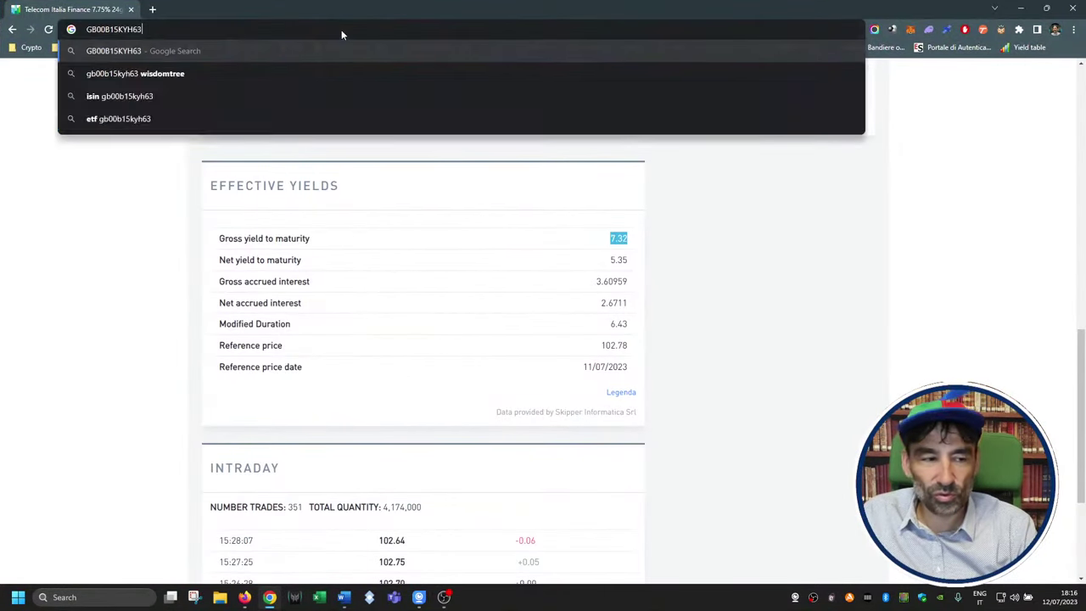
pyautogui.press('Return')
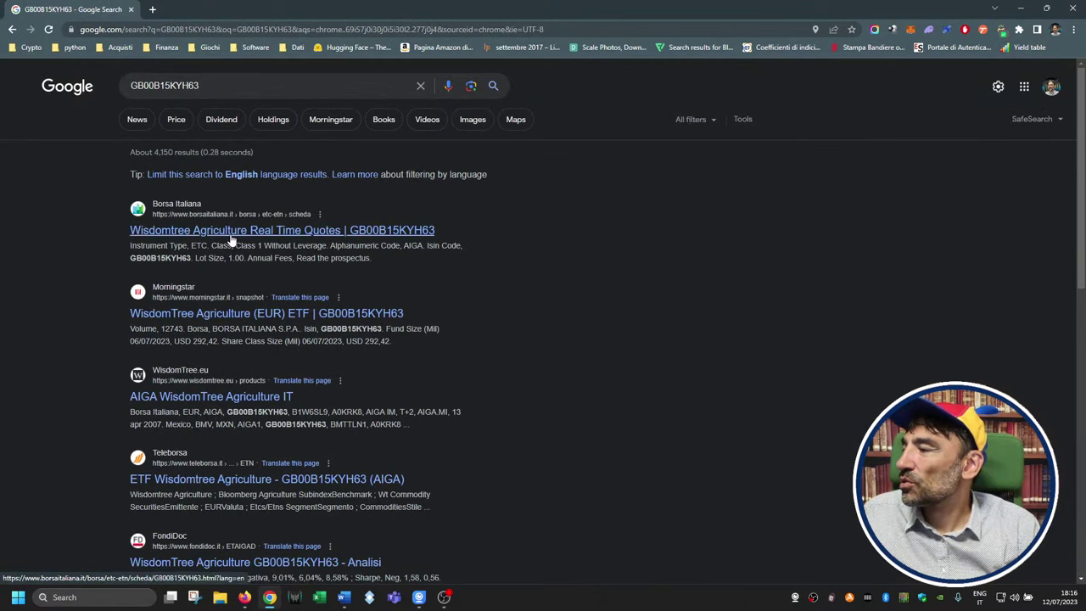
# - View the Wisdomtree Agriculture quote page on Borsa Italiana, then return to the Google results and look through them
pyautogui.click(232, 231)
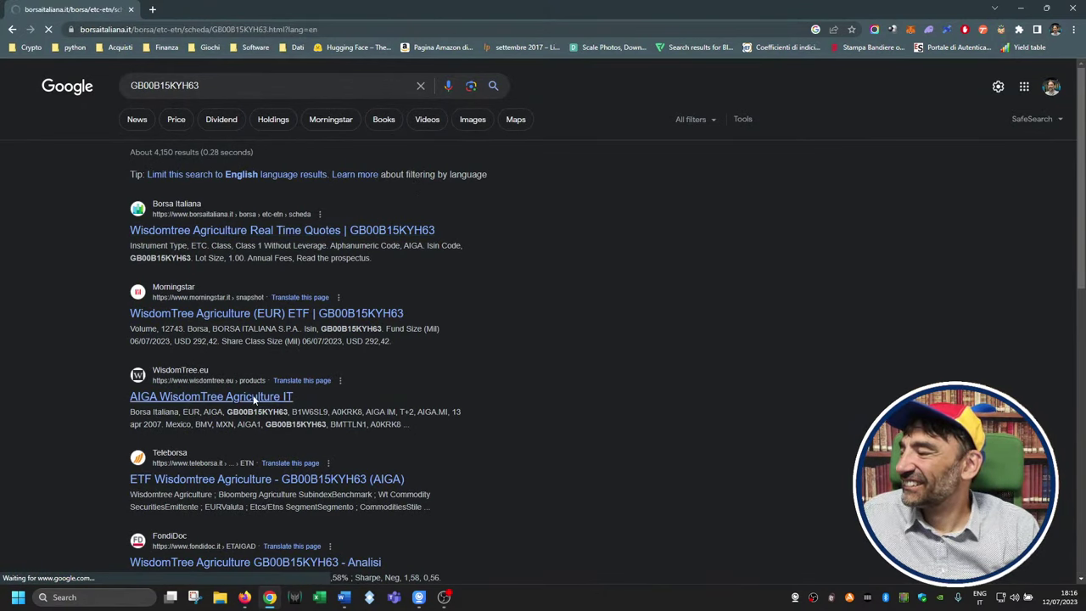
pyautogui.scroll(-1, 430, 379)
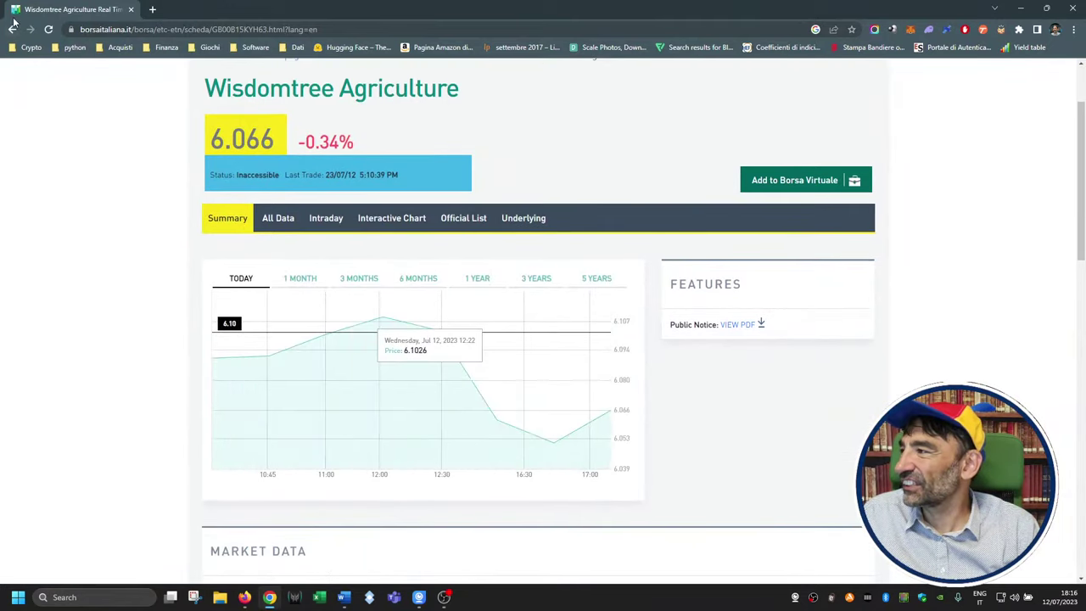
pyautogui.hotkey('alt', 'Left')
pyautogui.scroll(-5, 424, 348)
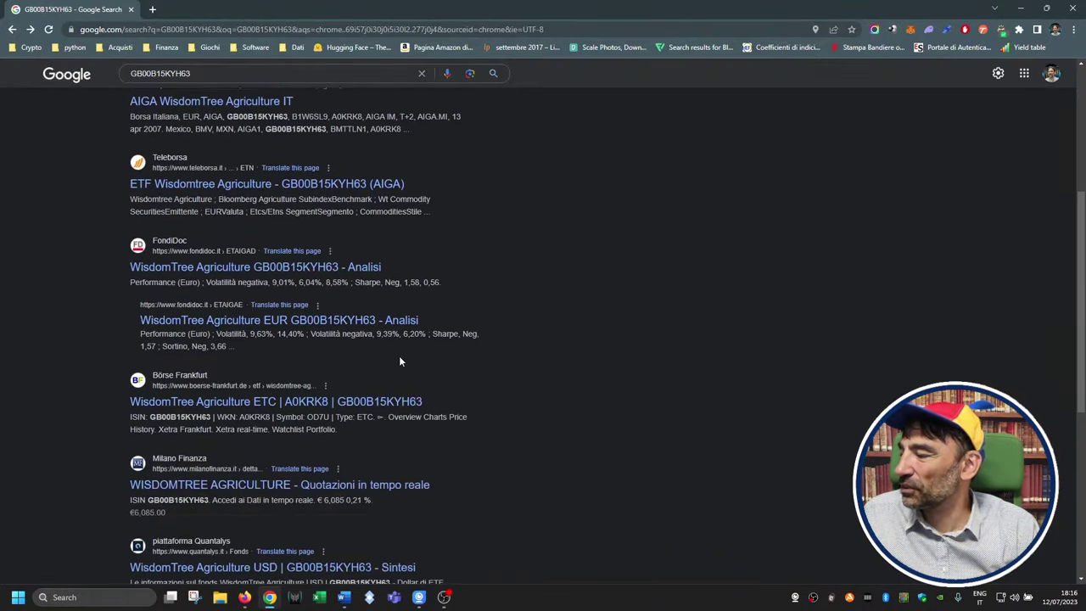
pyautogui.scroll(5, 399, 357)
# - Search for "GB00B15KYH63 justetf", open the first justETF result and select "Commodity ex-A" in the fund's title
pyautogui.click(255, 88)
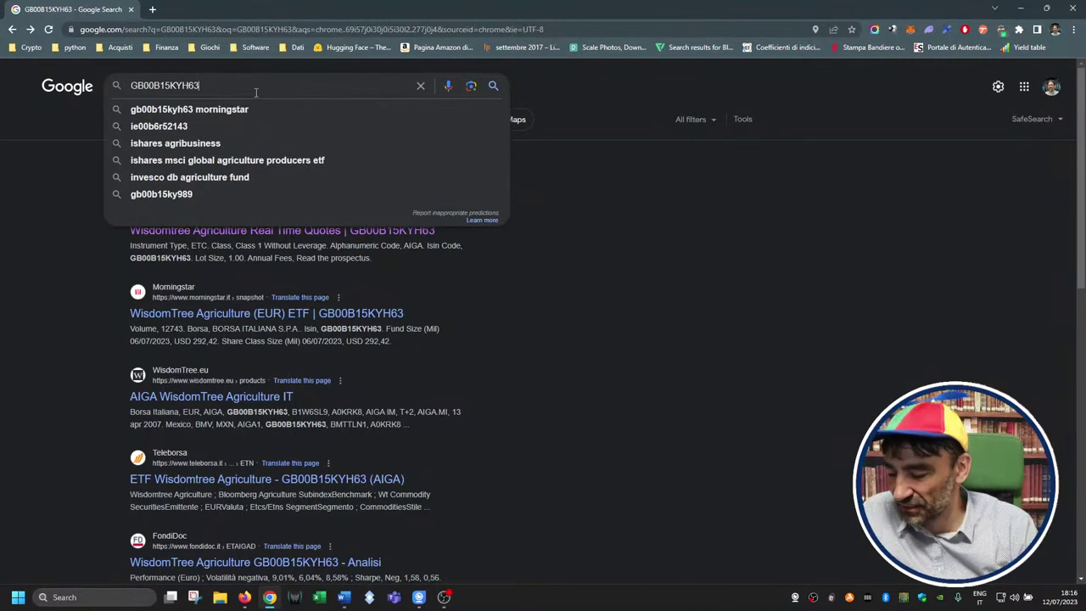
pyautogui.write('justetf')
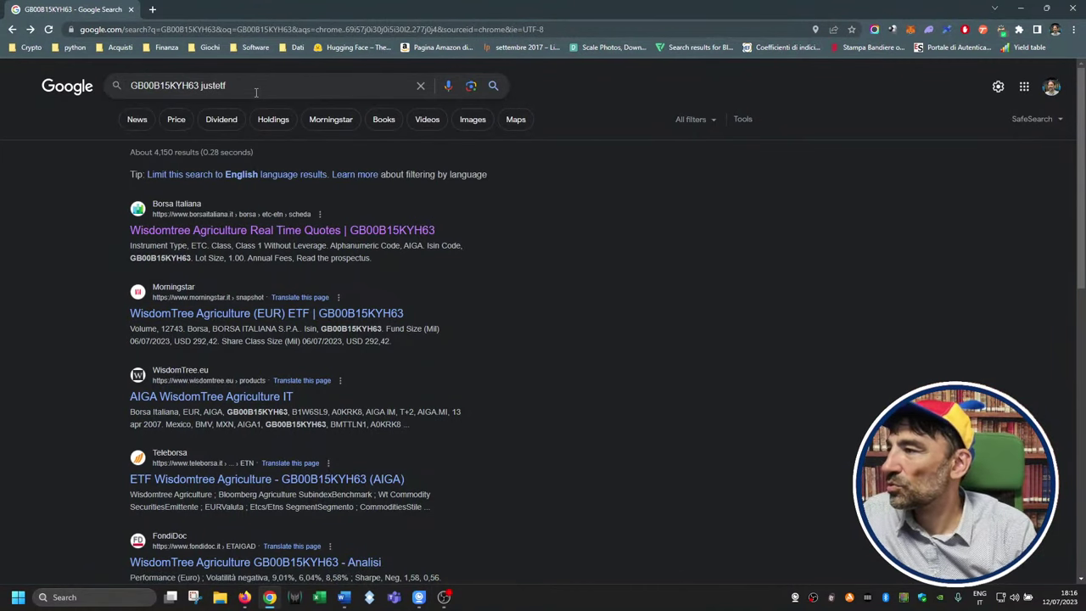
pyautogui.press('Return')
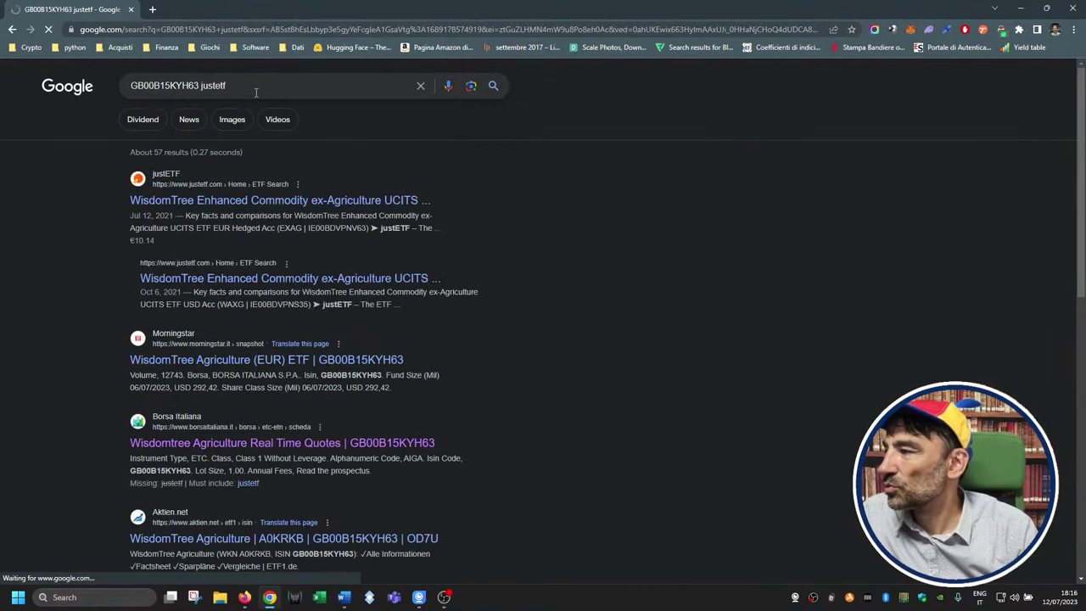
pyautogui.click(270, 202)
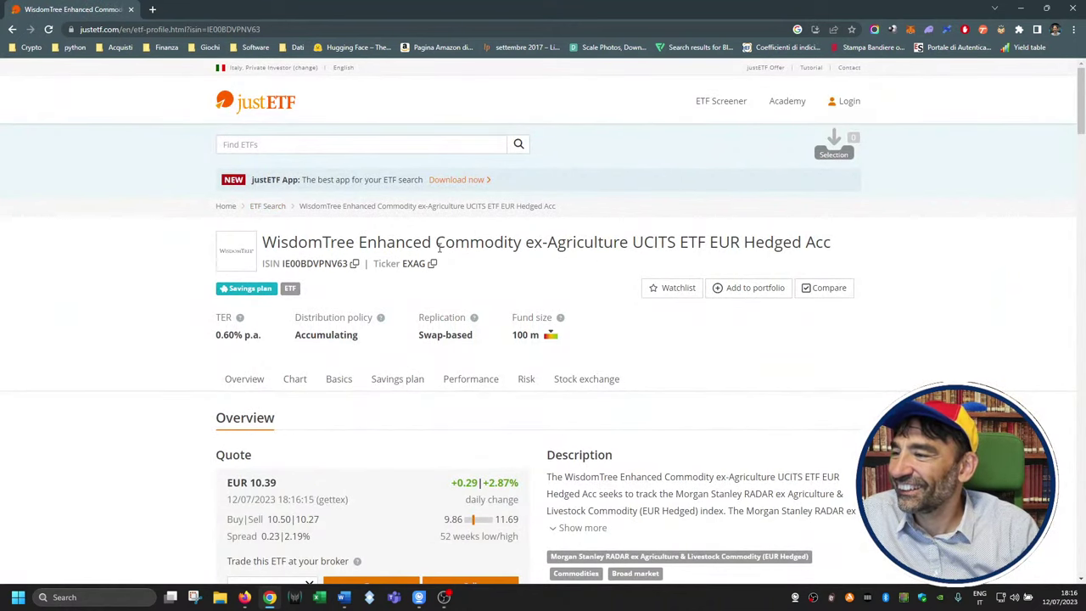
pyautogui.moveTo(437, 244); pyautogui.dragTo(559, 239)
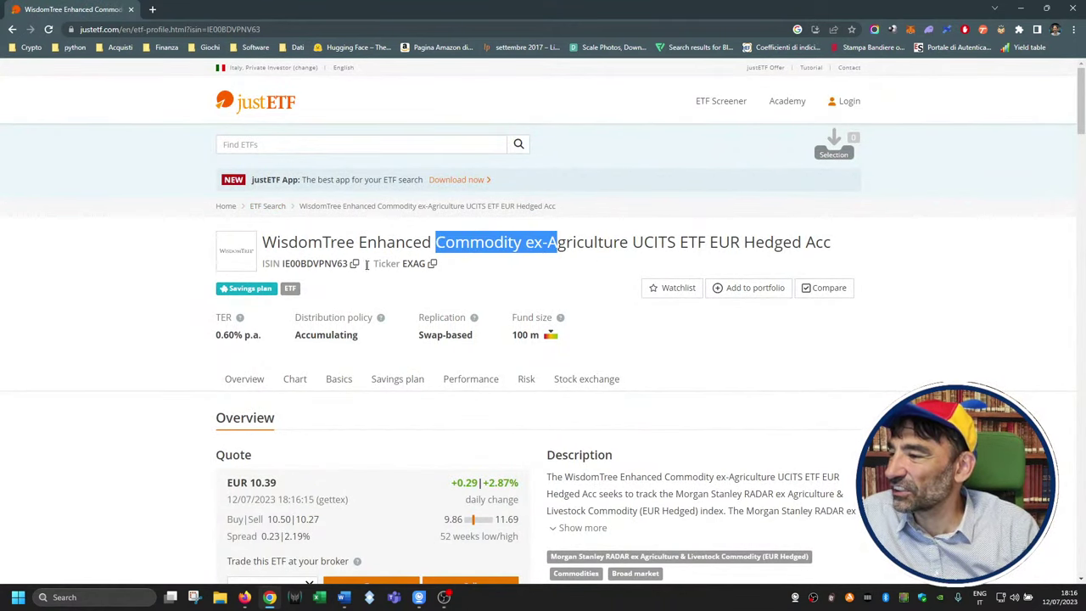
# - Search justETF for the agriculture ETC by its ISIN, GB00B15KYH63
pyautogui.click(326, 149)
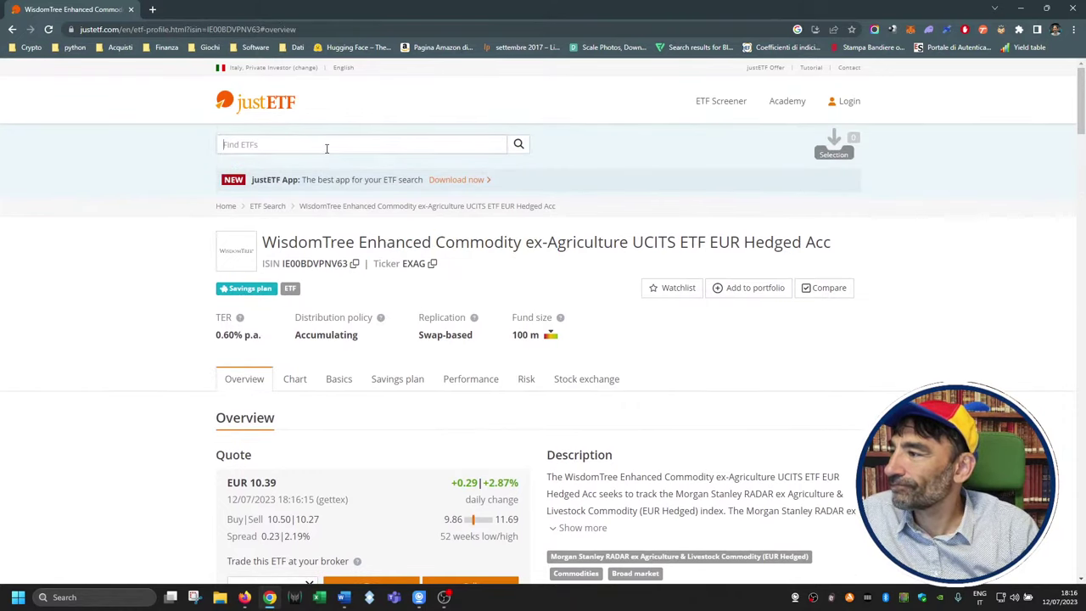
pyautogui.write('GB00B15KYH63')
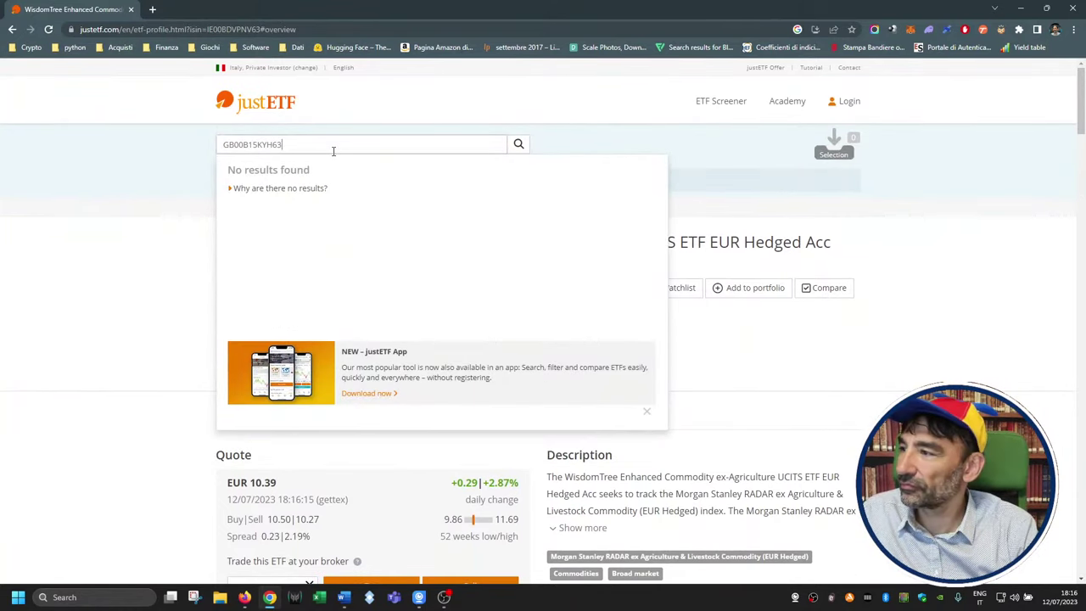
pyautogui.press('Return')
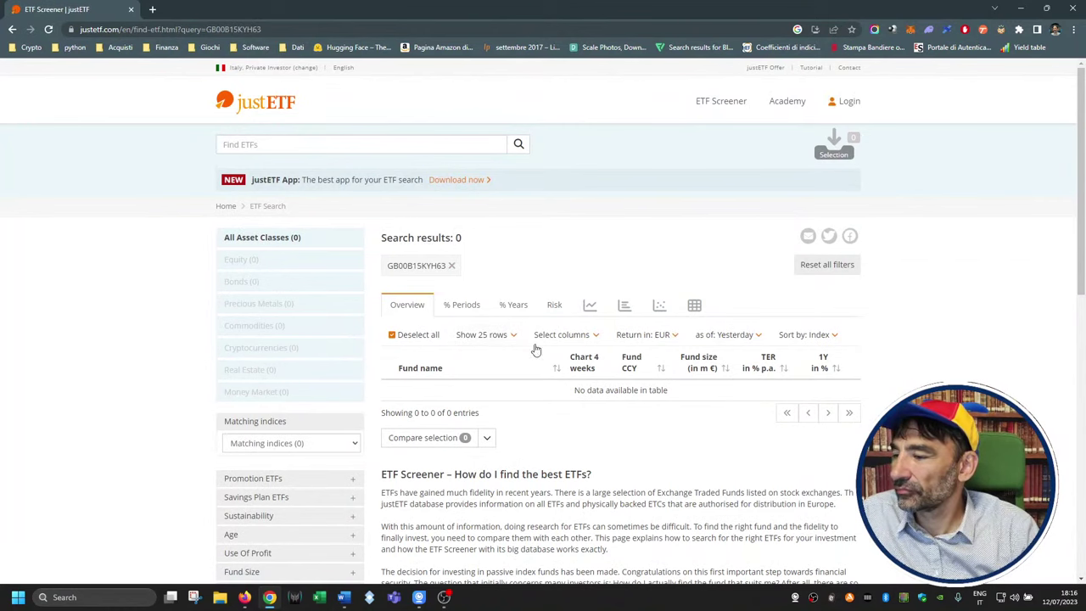
# - Go back to the Google results, reopen the Wisdomtree Agriculture page on Borsa Italiana and display its 5-year price chart
pyautogui.click(11, 30)
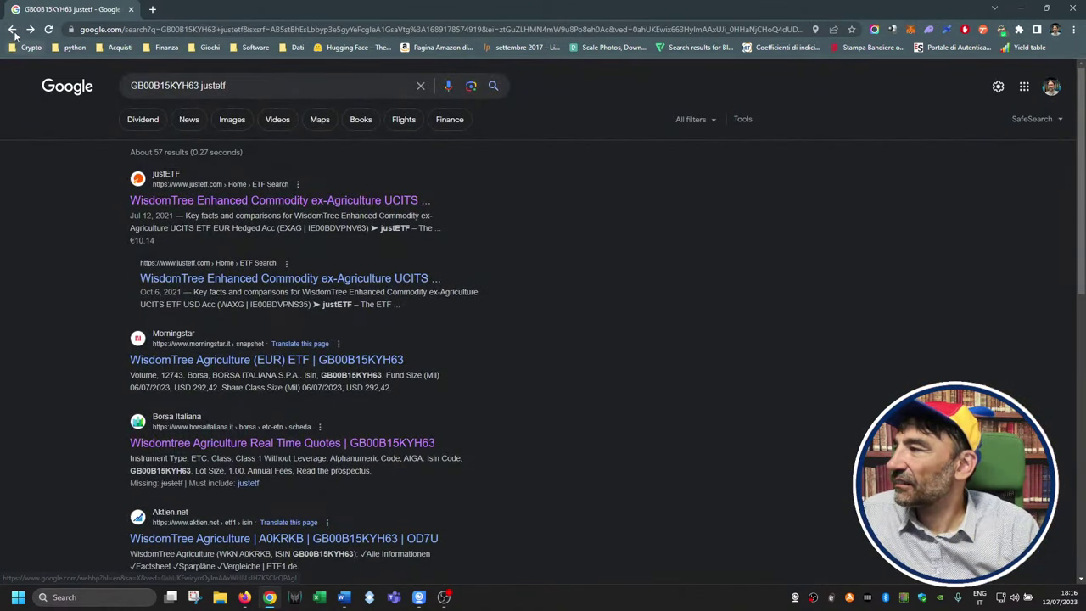
pyautogui.hotkey('alt', 'Left')
pyautogui.click(259, 238)
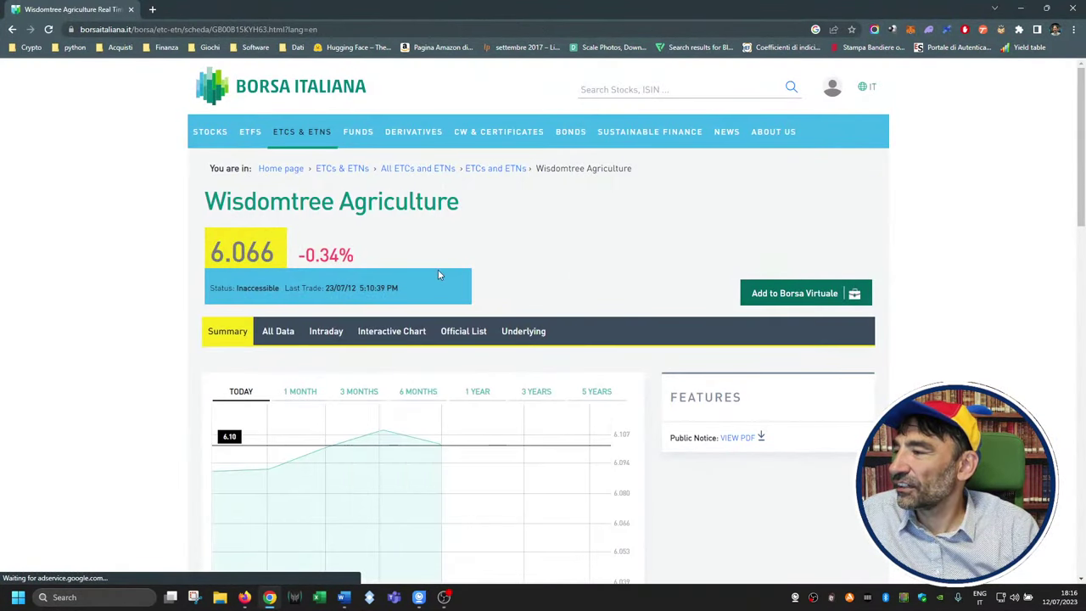
pyautogui.scroll(-3, 438, 269)
pyautogui.scroll(2, 492, 246)
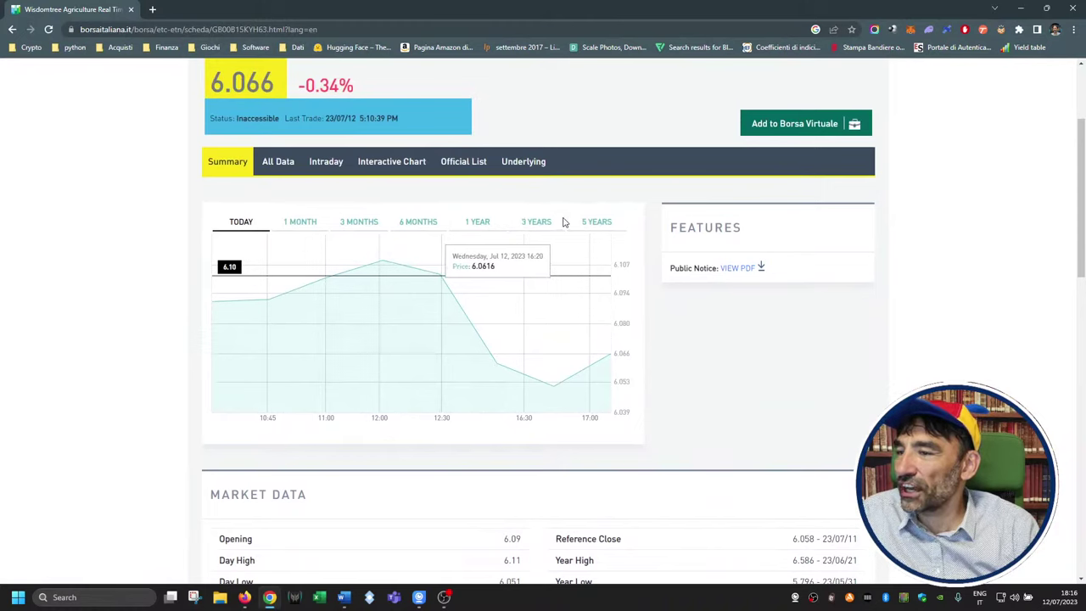
pyautogui.click(562, 221)
pyautogui.click(589, 223)
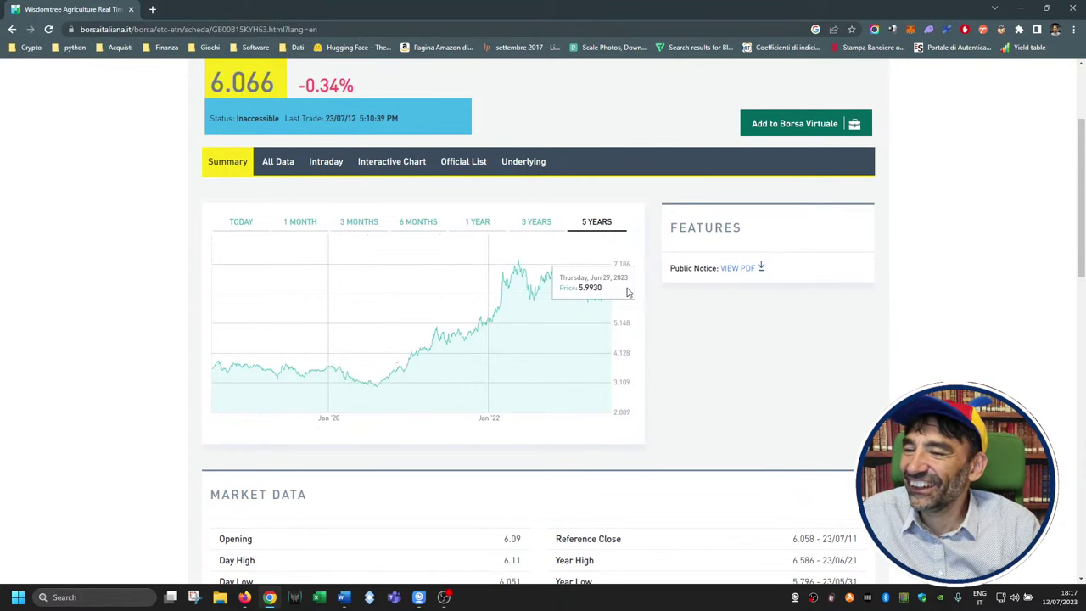
# - Check the ETC's market data and instrument info, then open its prospectus dated 12/14/2022 from the prospectus archive
pyautogui.scroll(-5, 618, 295)
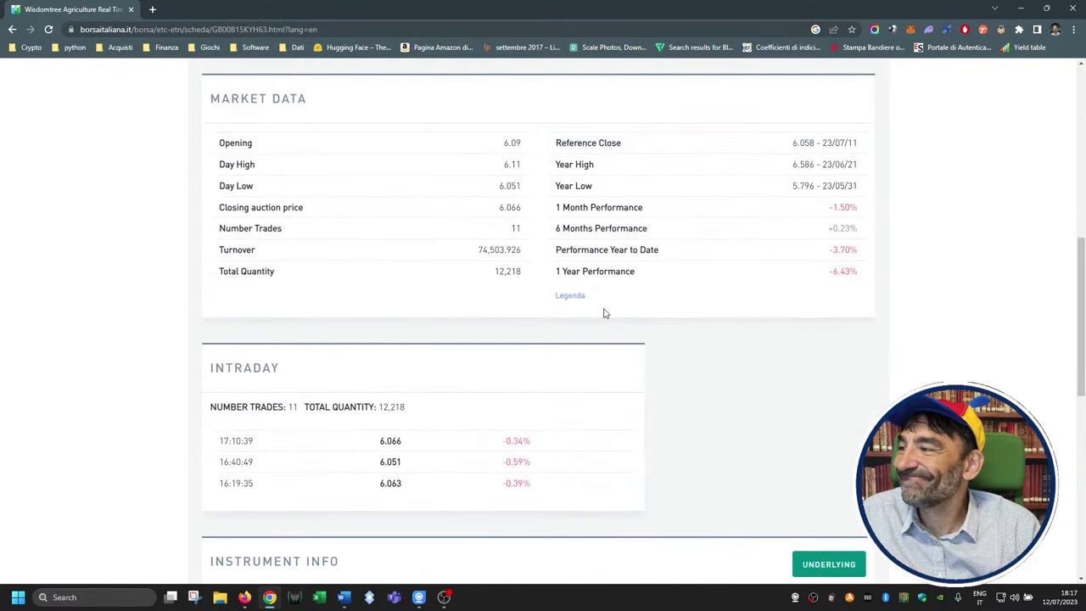
pyautogui.scroll(-5, 604, 311)
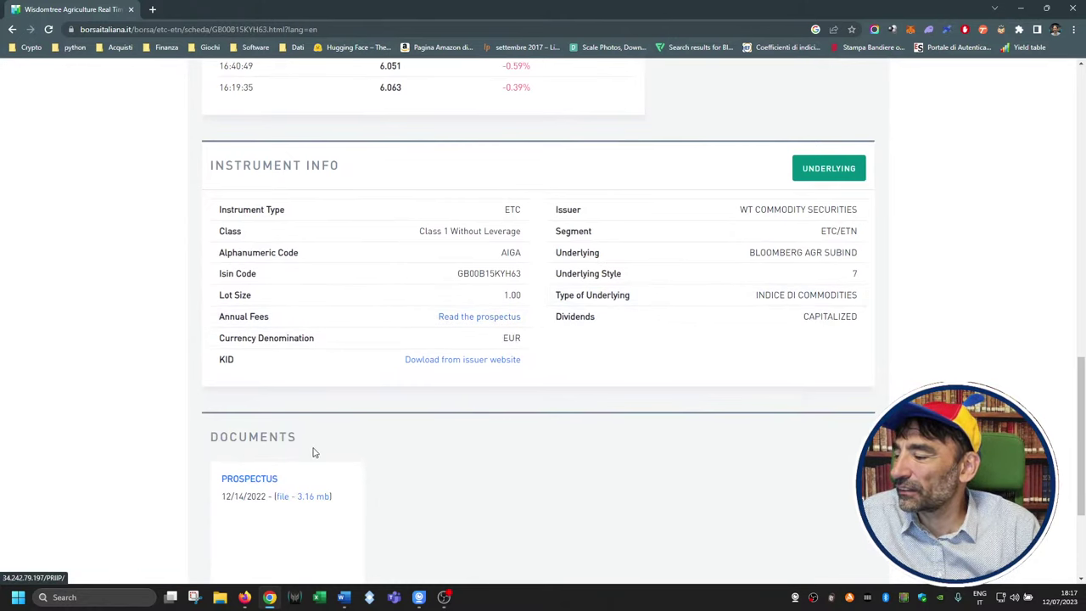
pyautogui.click(258, 480)
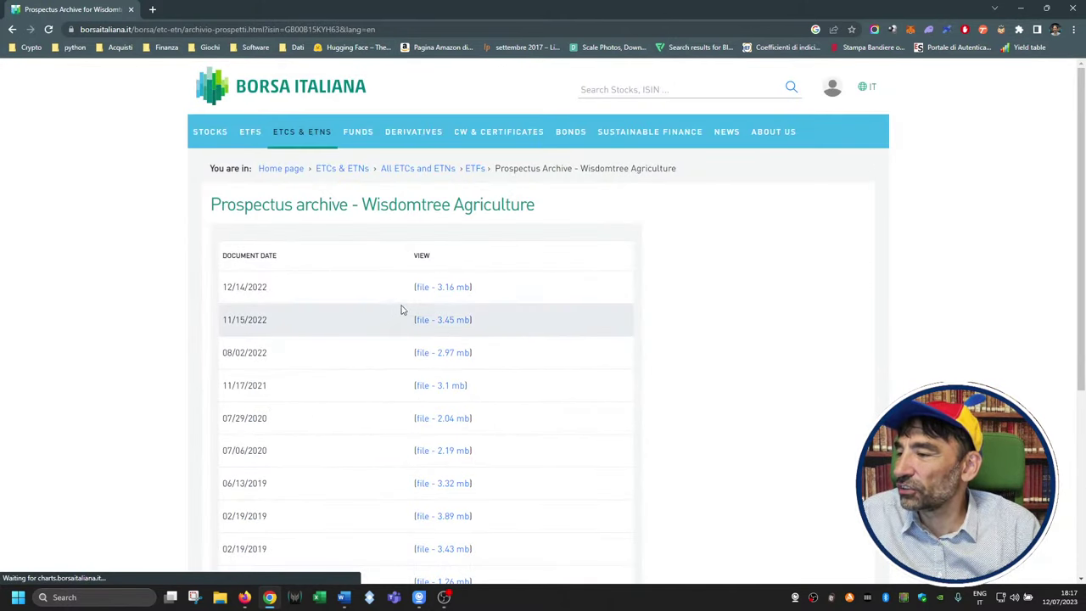
pyautogui.click(453, 289)
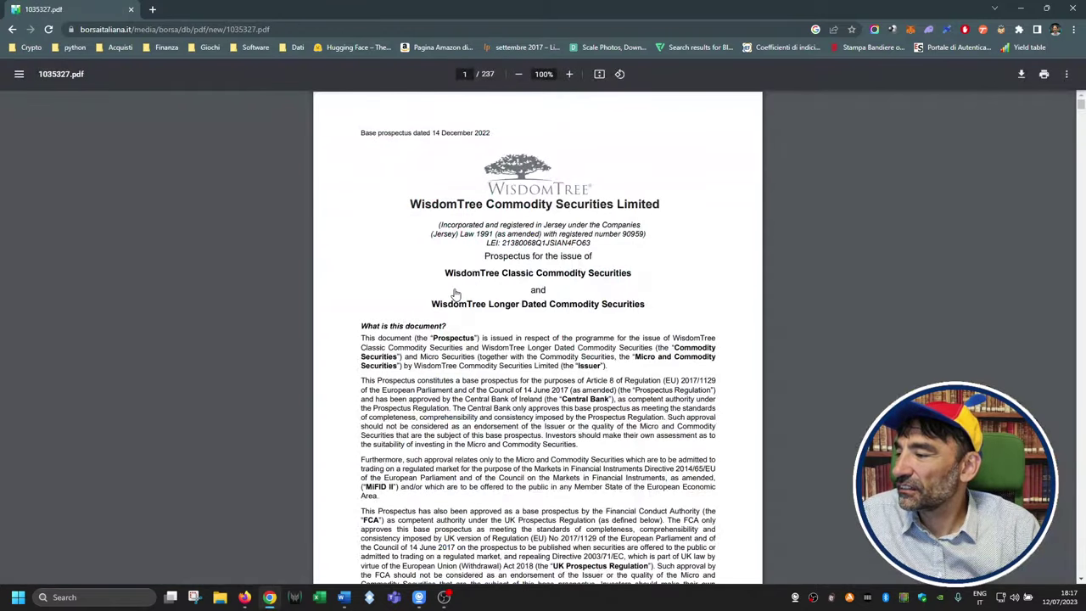
# - Skim the WisdomTree prospectus through the table of contents and risk factors, then return to the prospectus archive
pyautogui.scroll(-20, 458, 292)
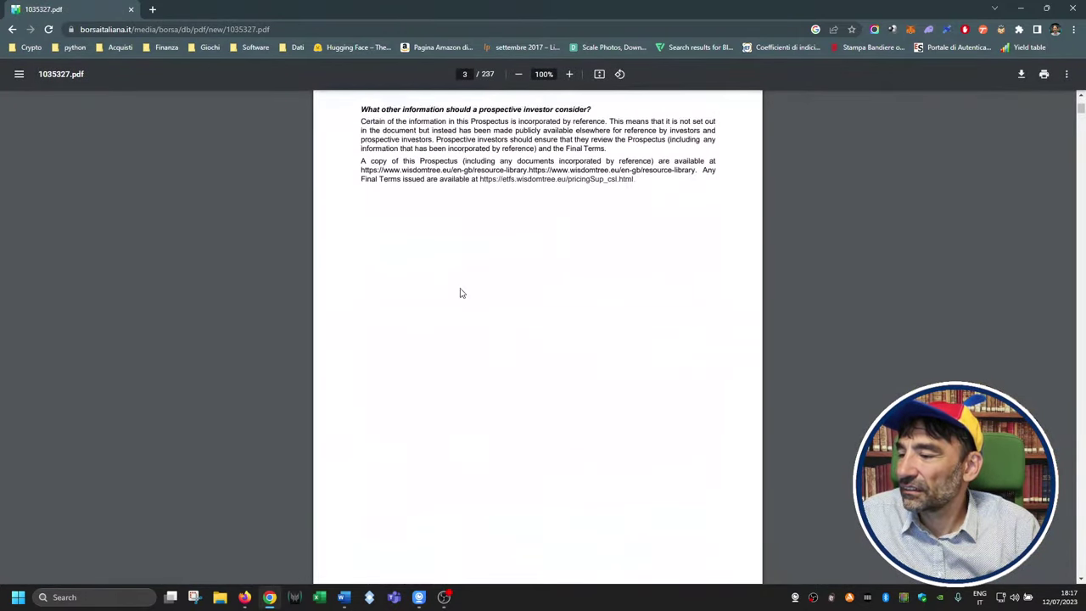
pyautogui.scroll(-20, 461, 293)
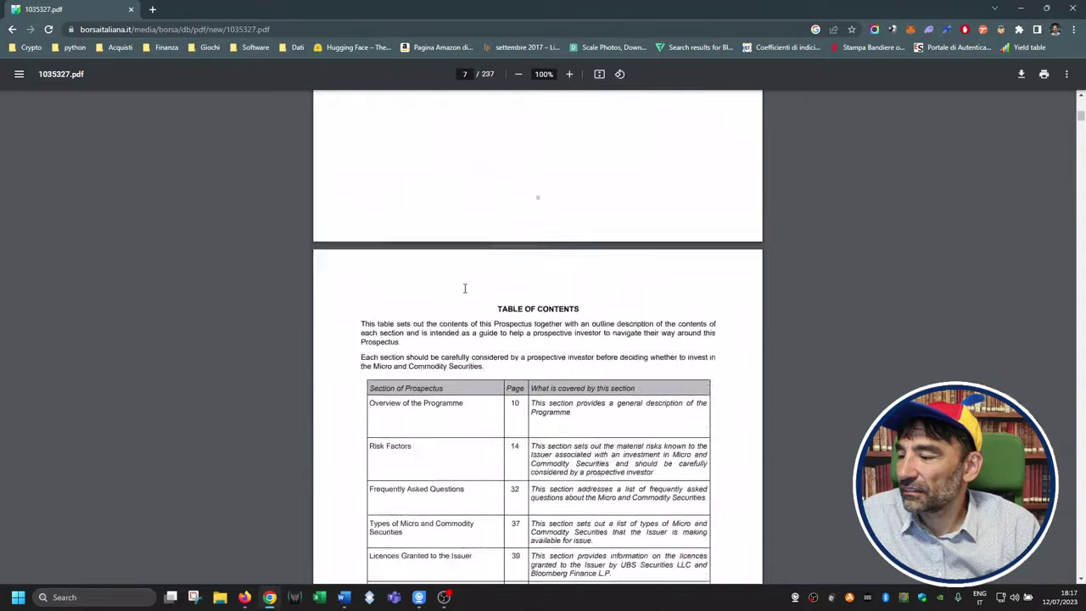
pyautogui.scroll(-20, 465, 289)
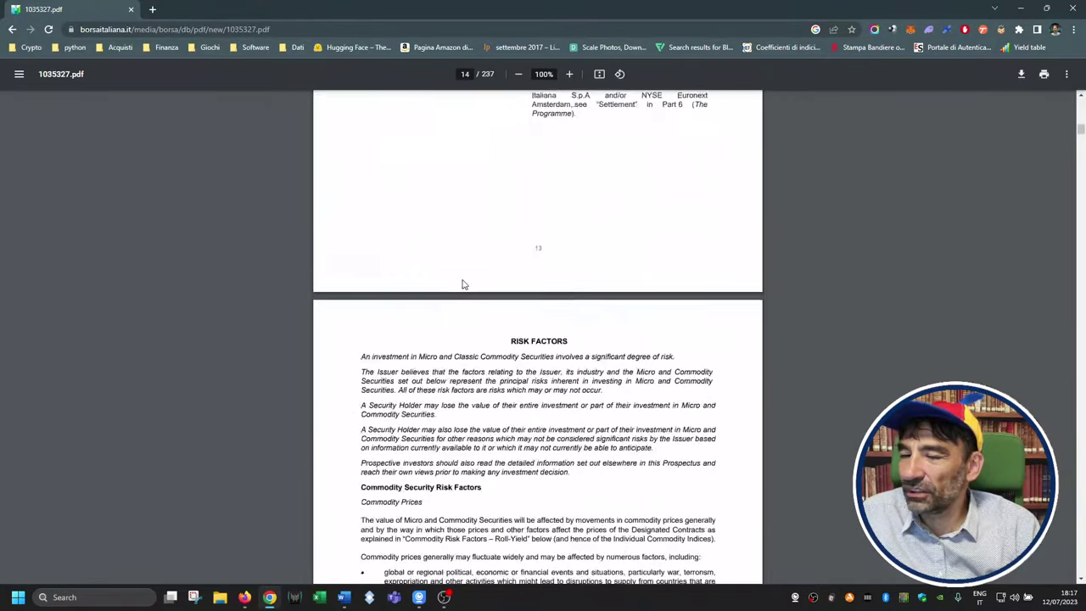
pyautogui.scroll(-20, 455, 186)
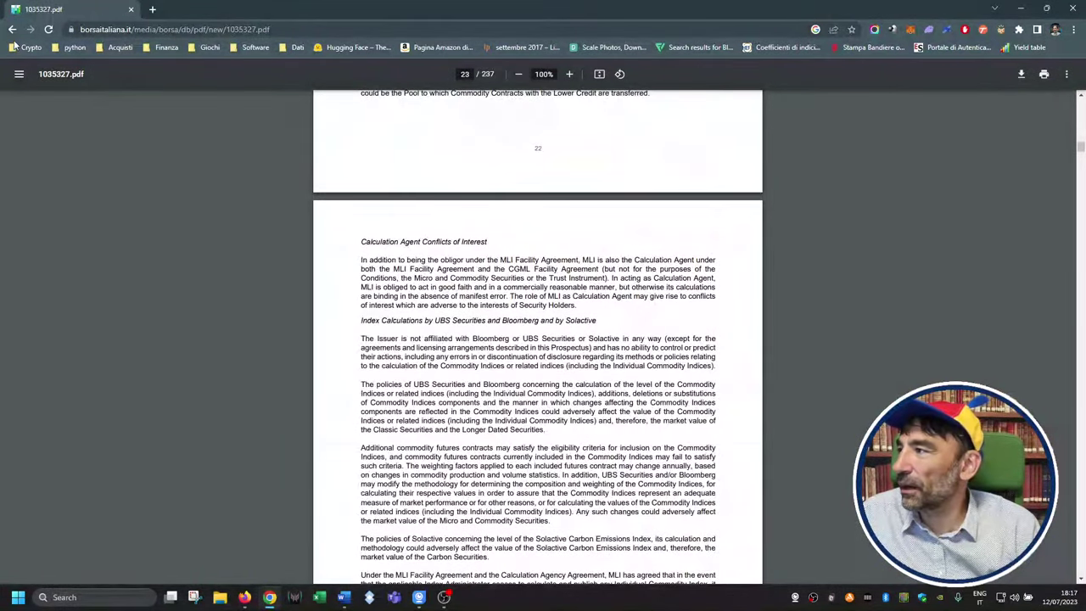
pyautogui.click(11, 29)
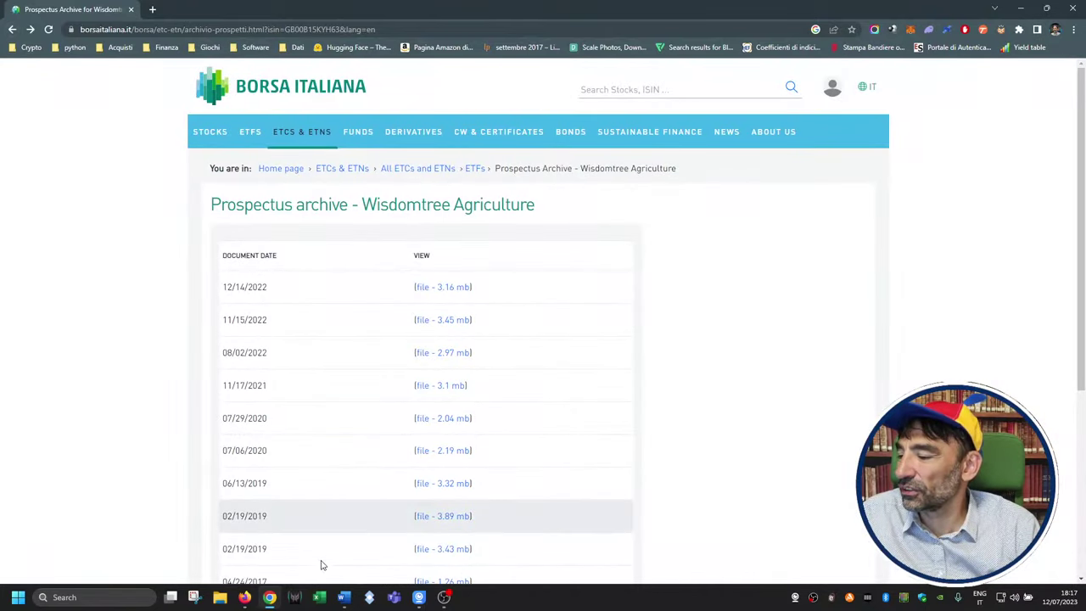
# - Switch to portafogli.docx in Word and highlight the ISIN JE00B460QR00 in the etc materie prime entry, then deselect it
pyautogui.click(246, 598)
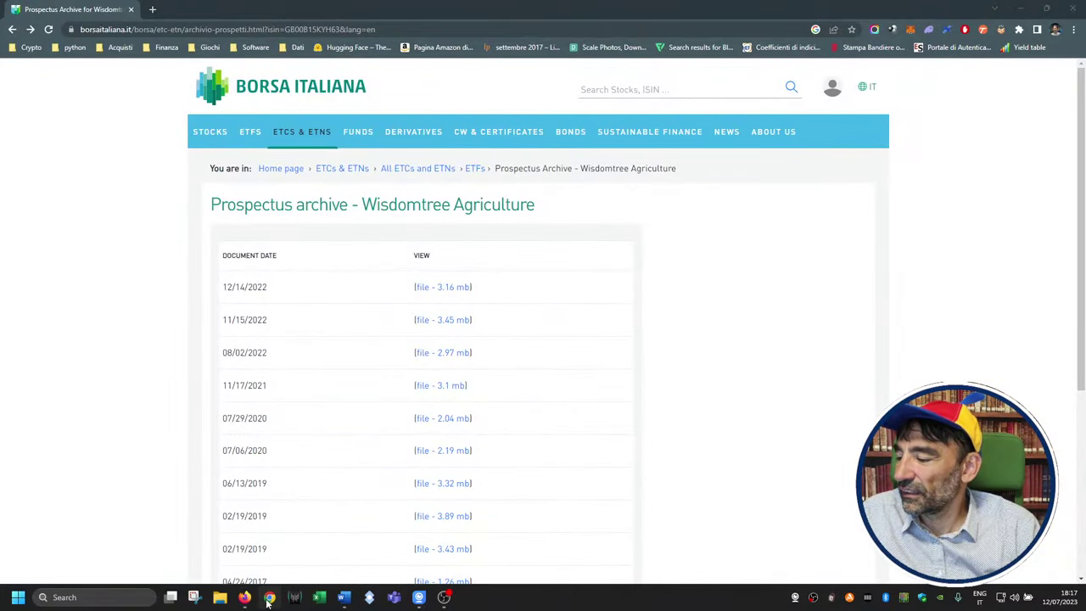
pyautogui.click(344, 597)
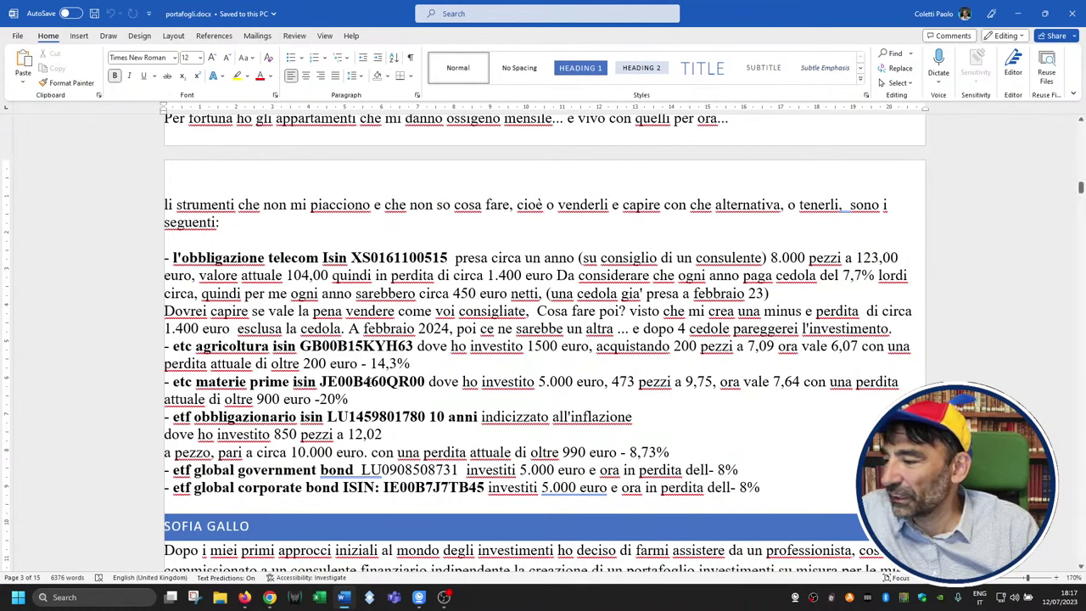
pyautogui.doubleClick(394, 382)
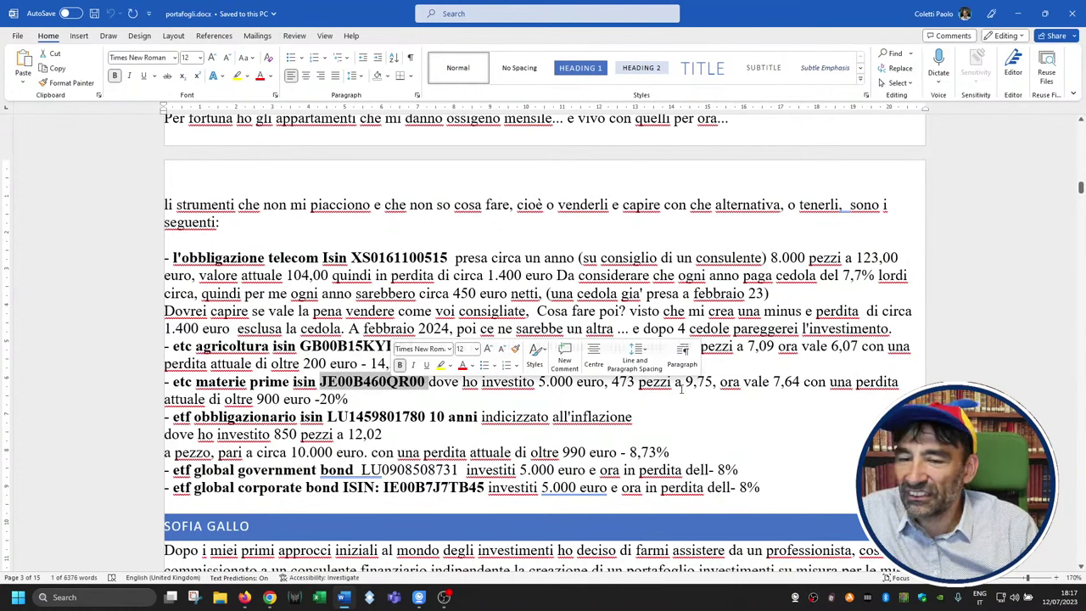
pyautogui.click(650, 402)
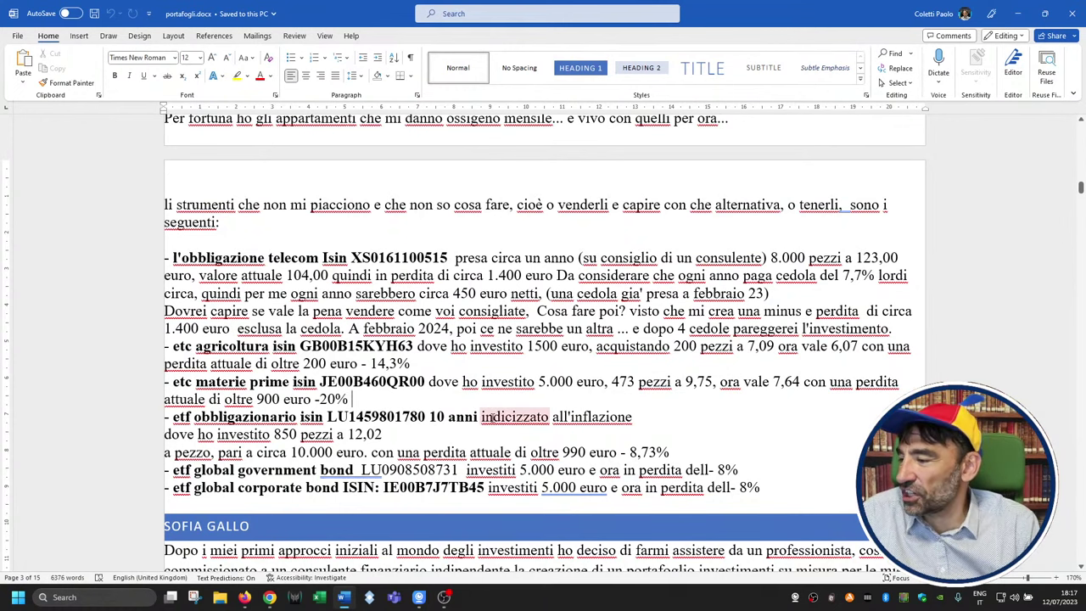
# - Highlight the etf obbligazionario's ISIN and "indicizzato all'inflazione", then remove the line break after "12,02" in that entry
pyautogui.doubleClick(388, 416)
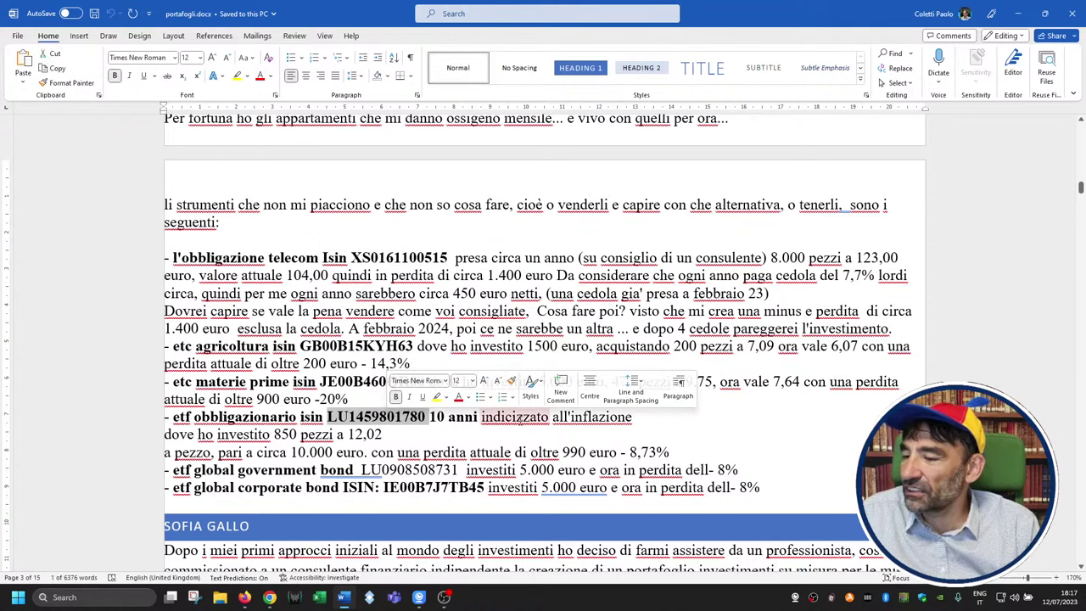
pyautogui.moveTo(481, 417); pyautogui.dragTo(632, 416)
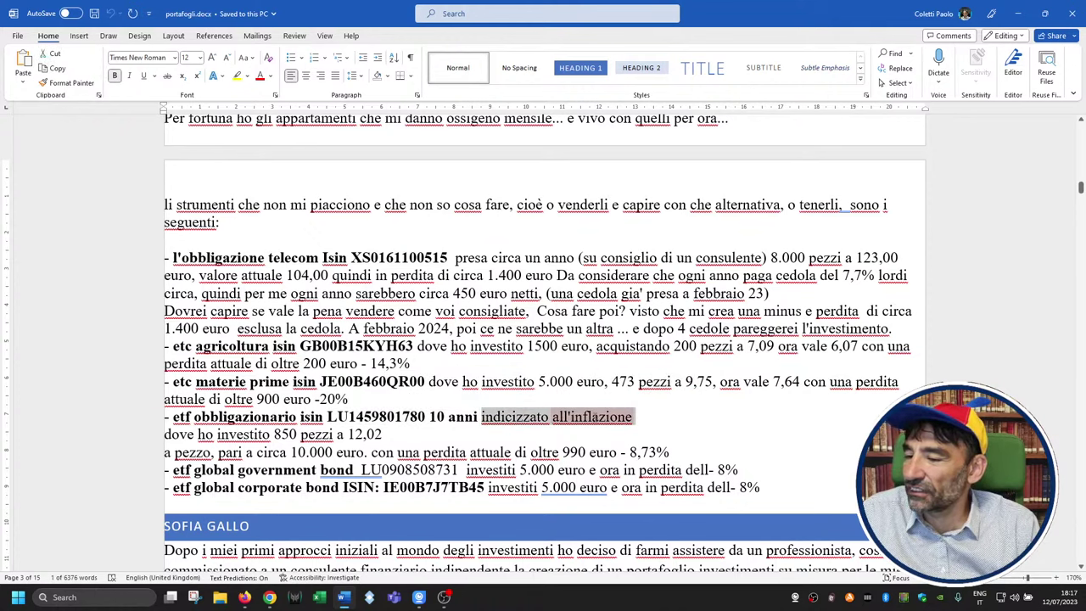
pyautogui.click(522, 429)
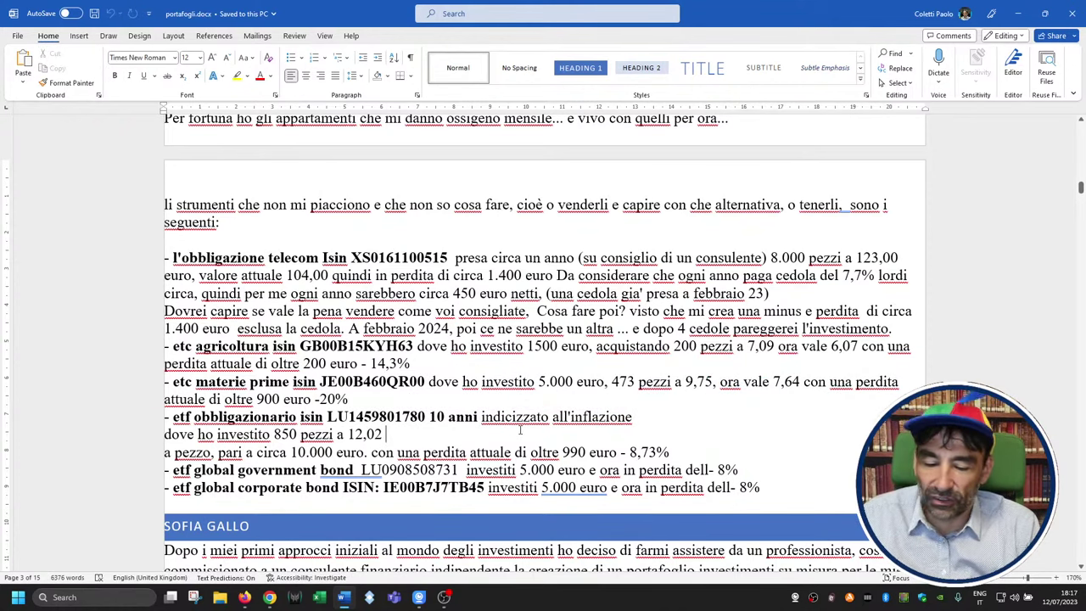
pyautogui.press('Delete')
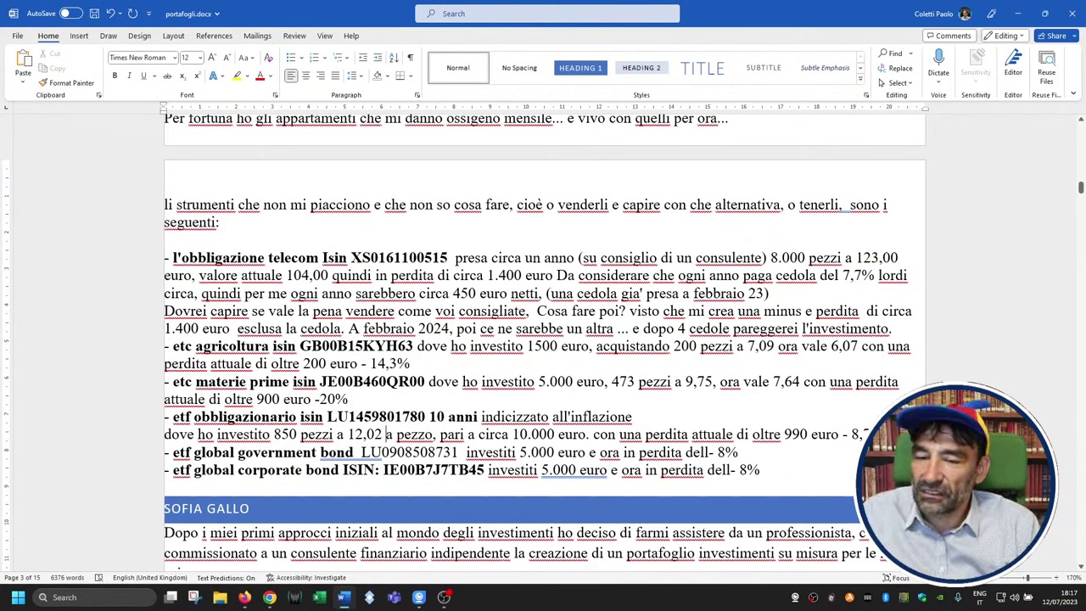
# - Highlight the purchase price and loss text from "12,02 a pezzo" onward in the etf obbligazionario entry, then clear the selection
pyautogui.moveTo(869, 434); pyautogui.dragTo(806, 434)
pyautogui.moveTo(495, 438); pyautogui.dragTo(363, 434)
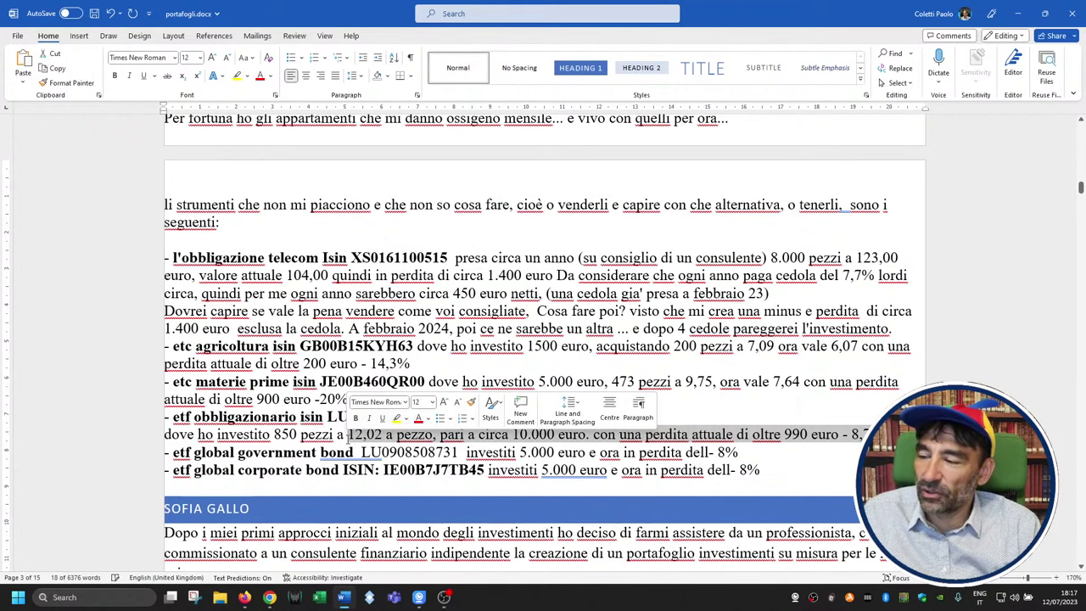
pyautogui.click(347, 434)
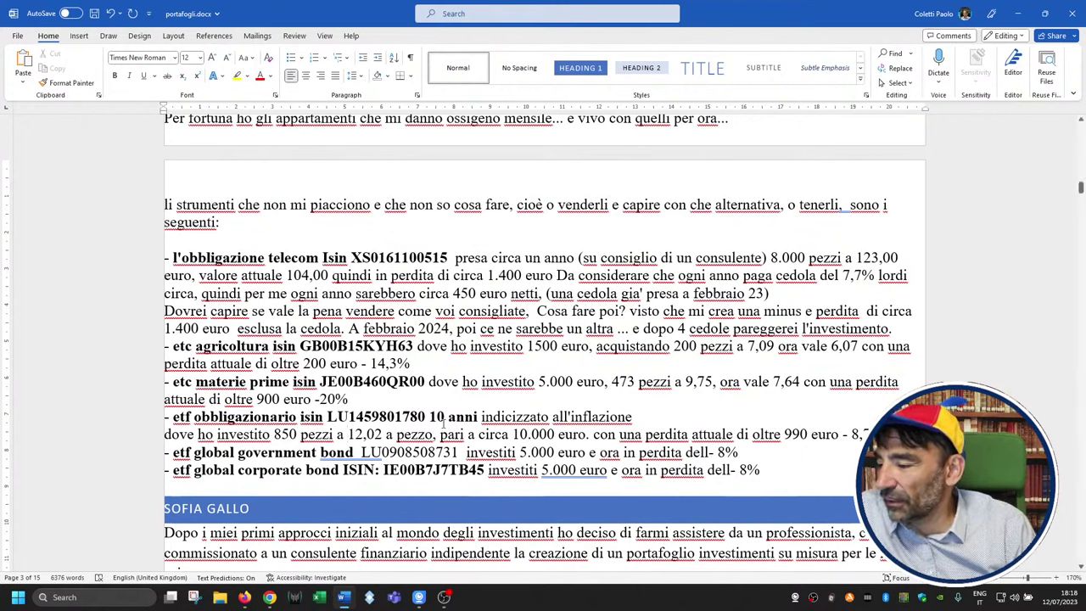
pyautogui.doubleClick(409, 452)
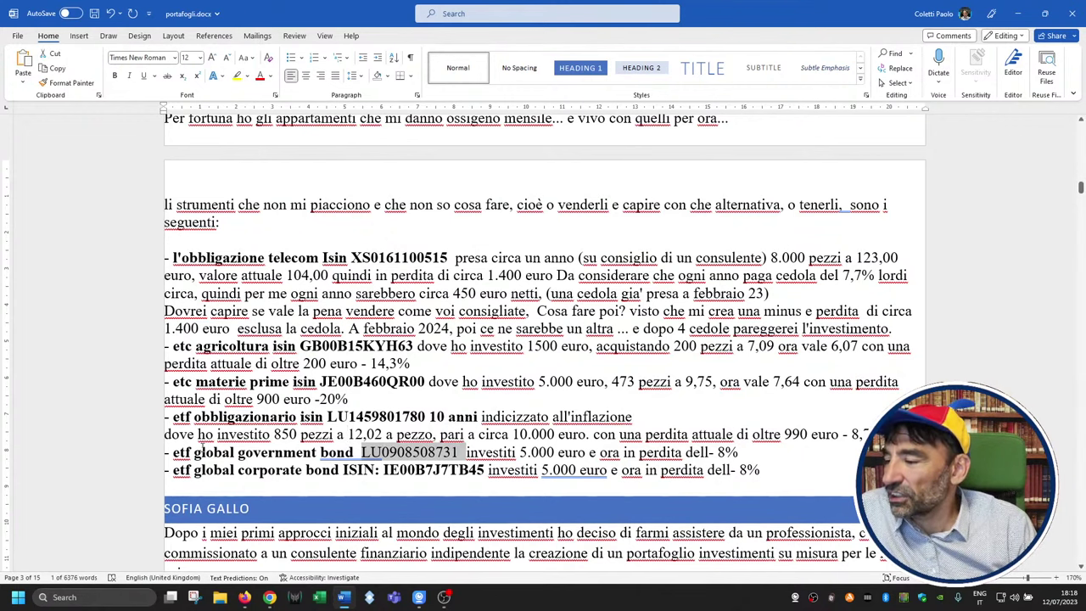
pyautogui.moveTo(165, 452); pyautogui.dragTo(767, 452)
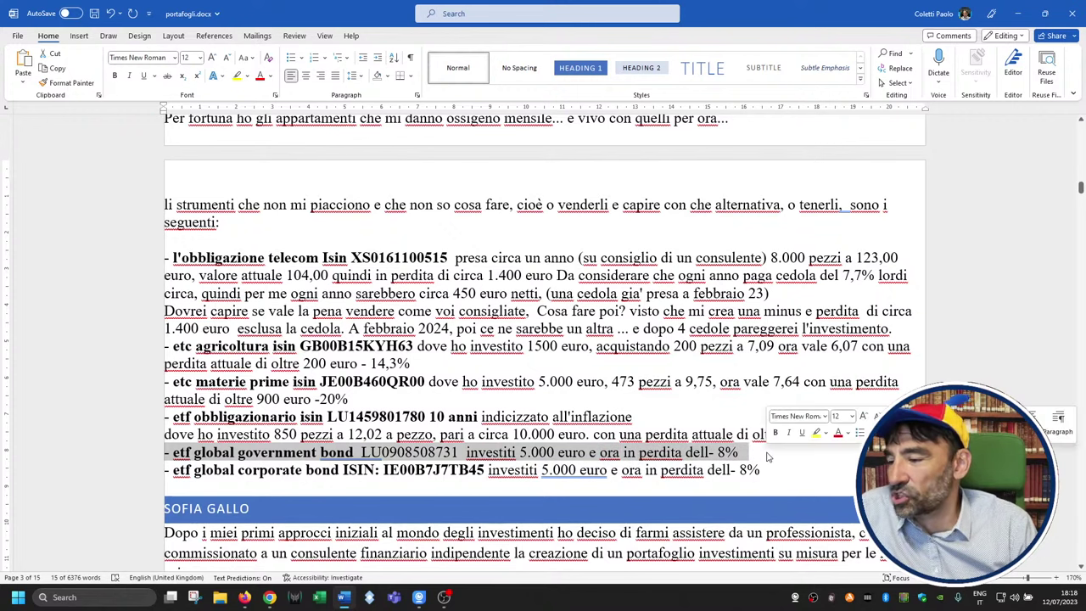
pyautogui.click(727, 428)
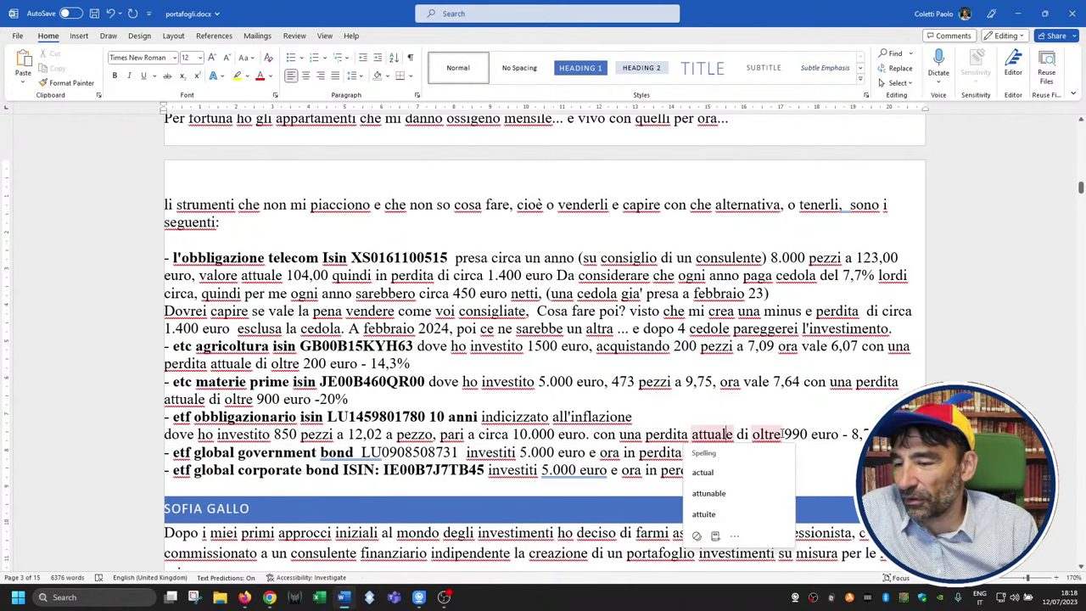
# - Join the two lines of the etf obbligazionario entry by removing the line break after "all'inflazione"
pyautogui.click(661, 423)
pyautogui.click(661, 419)
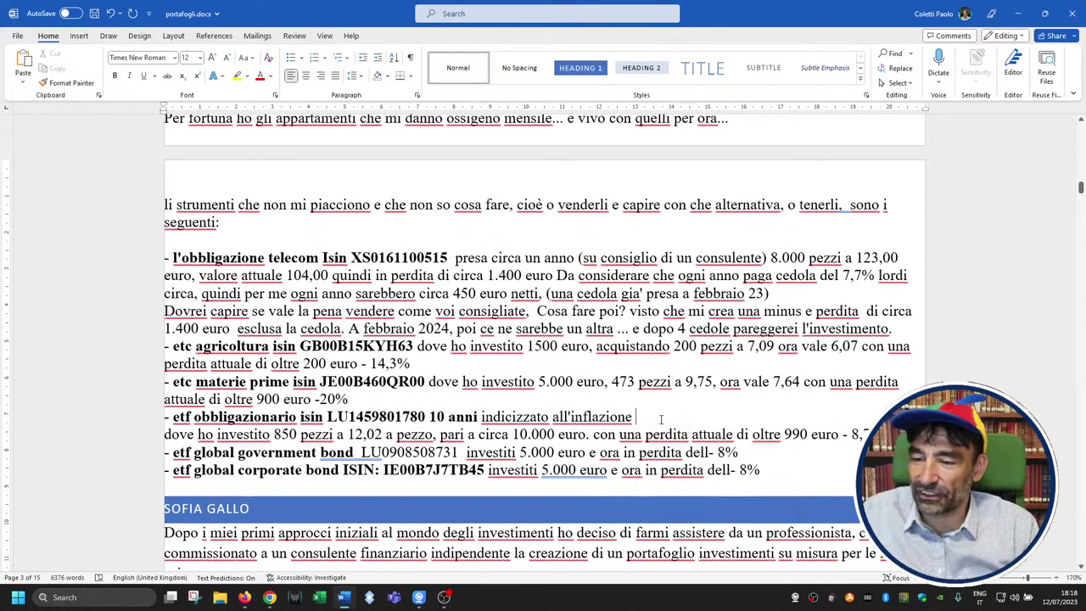
pyautogui.press('Delete')
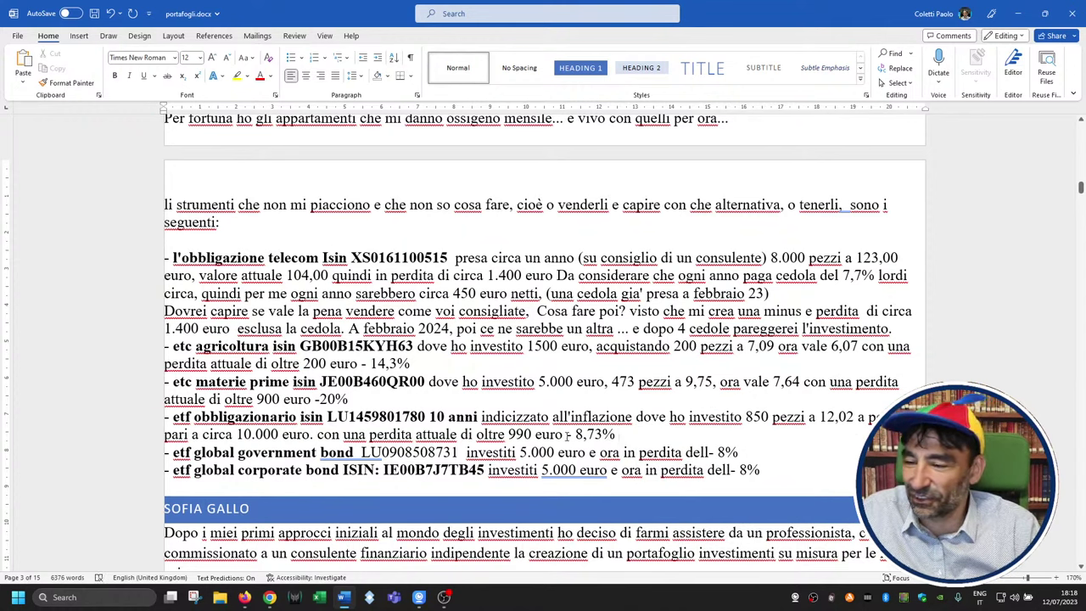
# - Highlight the etf obbligazionario's "- 8,73%" loss, then the two global bond ETF entries, and finally the words "corporate bond"
pyautogui.moveTo(564, 435); pyautogui.dragTo(602, 434)
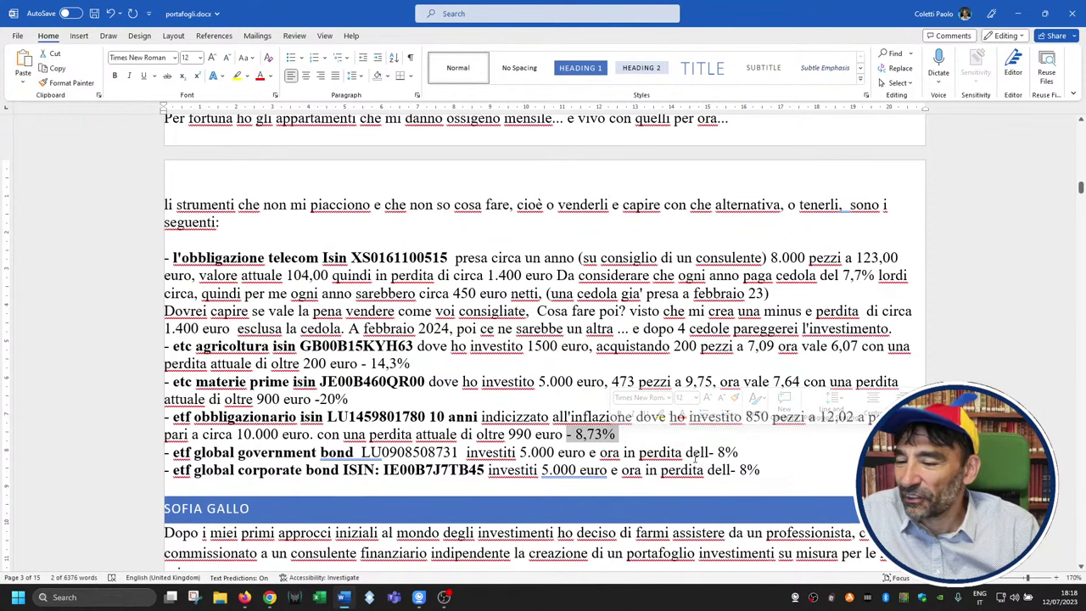
pyautogui.click(757, 451)
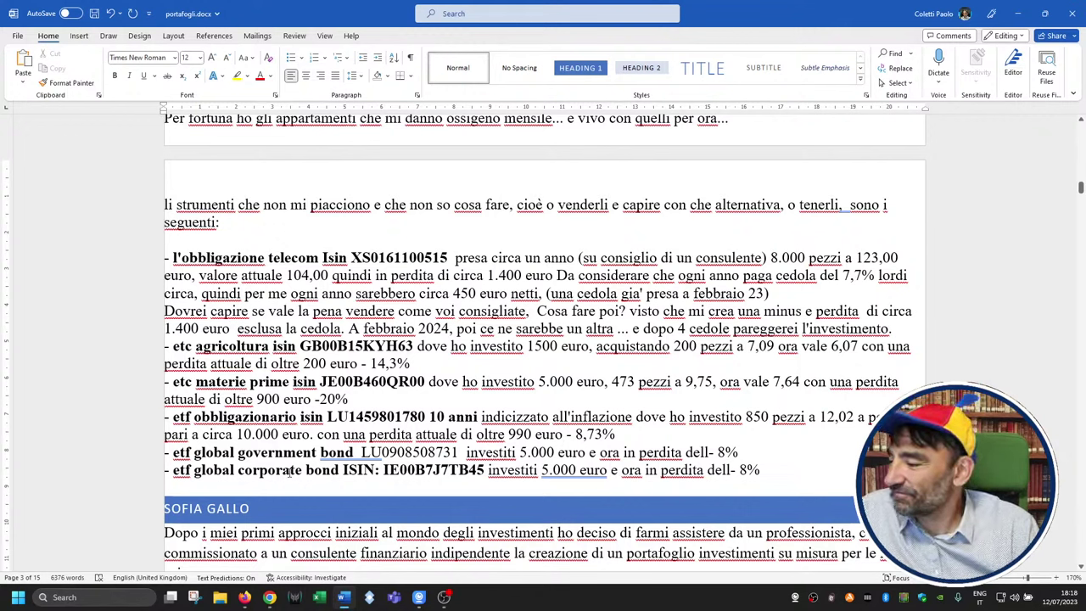
pyautogui.moveTo(246, 453); pyautogui.dragTo(763, 478)
pyautogui.click(735, 478)
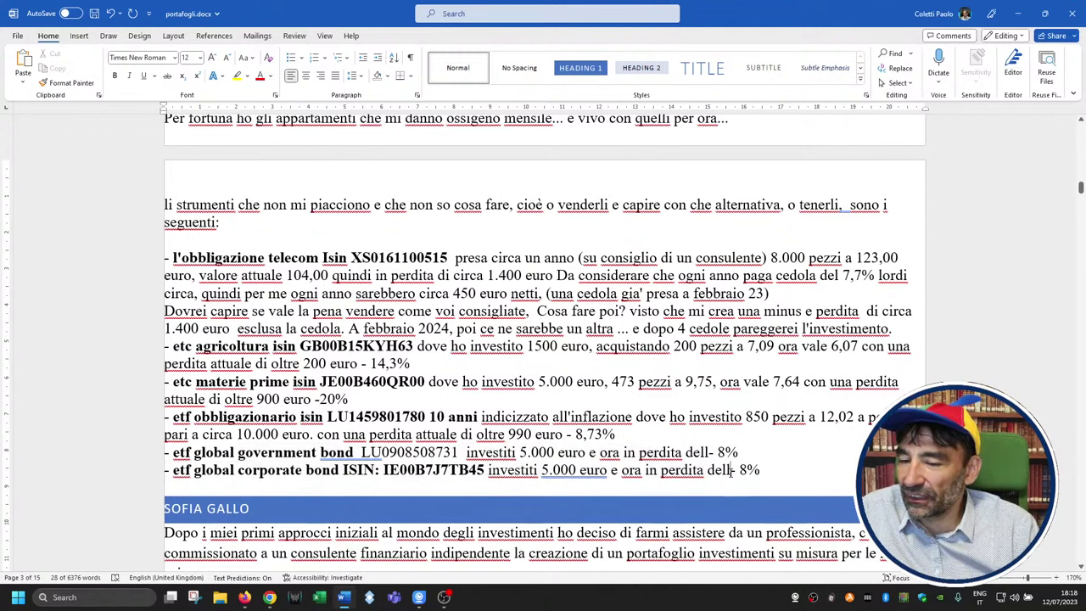
pyautogui.moveTo(257, 469); pyautogui.dragTo(341, 469)
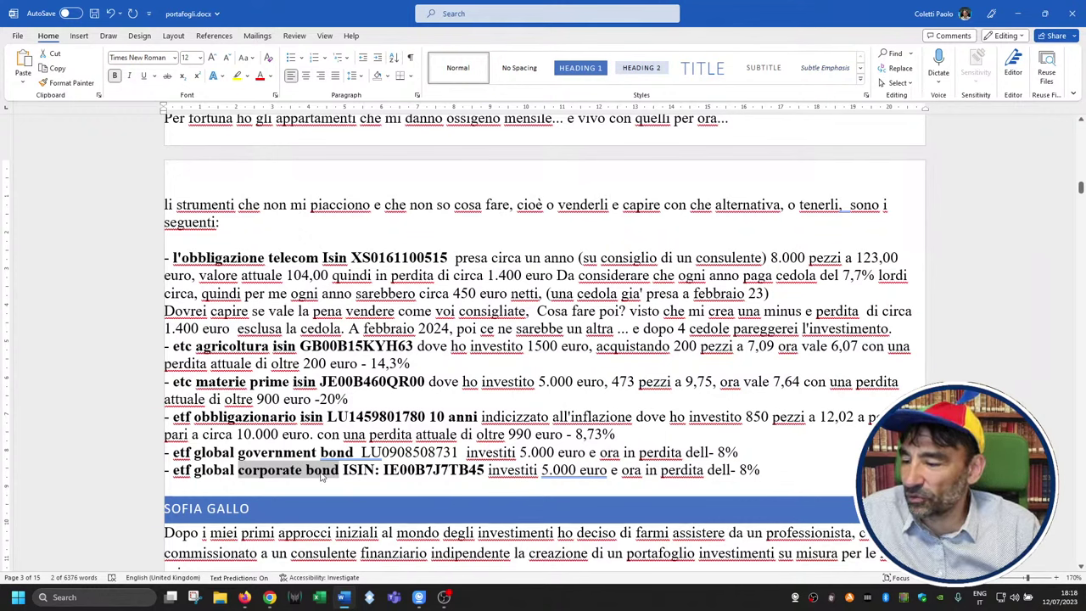
# - Highlight the three bond ETF entries, from etf obbligazionario to etf global corporate bond, and clear the selection
pyautogui.doubleClick(547, 454)
pyautogui.moveTo(544, 454)
pyautogui.mouseDown()
pyautogui.moveTo(543, 416)
pyautogui.moveTo(544, 454)
pyautogui.mouseUp()
pyautogui.moveTo(238, 435); pyautogui.dragTo(297, 439)
pyautogui.click(297, 438)
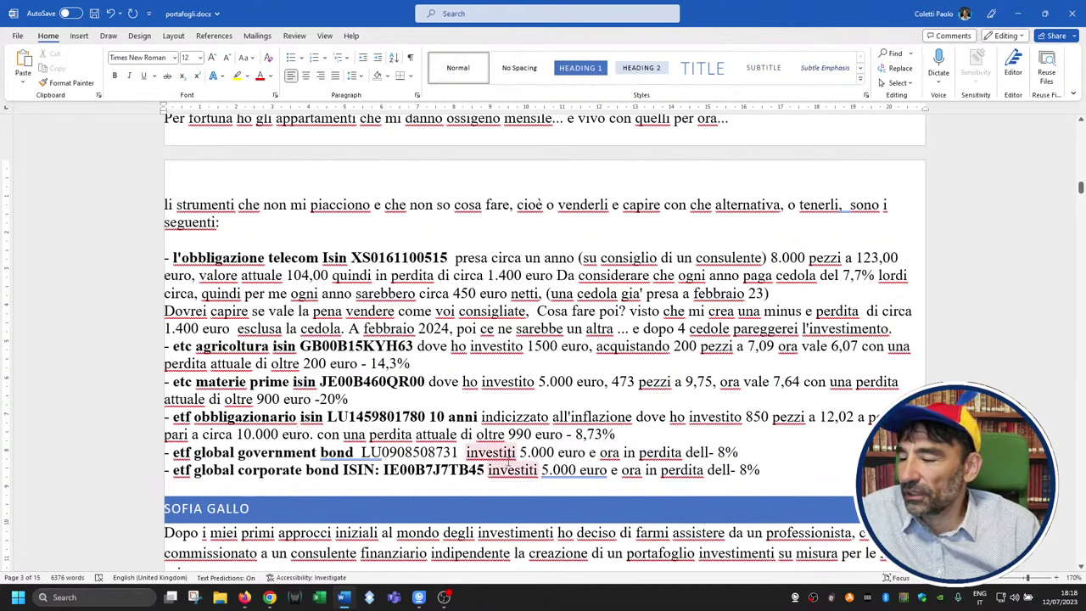
pyautogui.moveTo(762, 470); pyautogui.dragTo(161, 416)
pyautogui.click(273, 435)
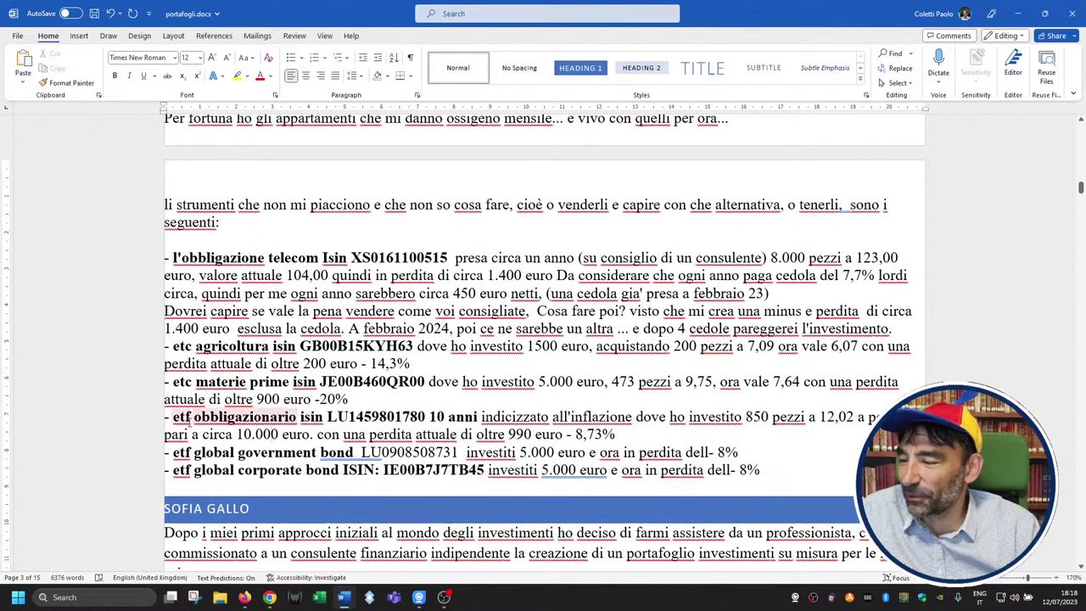
pyautogui.moveTo(166, 418); pyautogui.dragTo(711, 476)
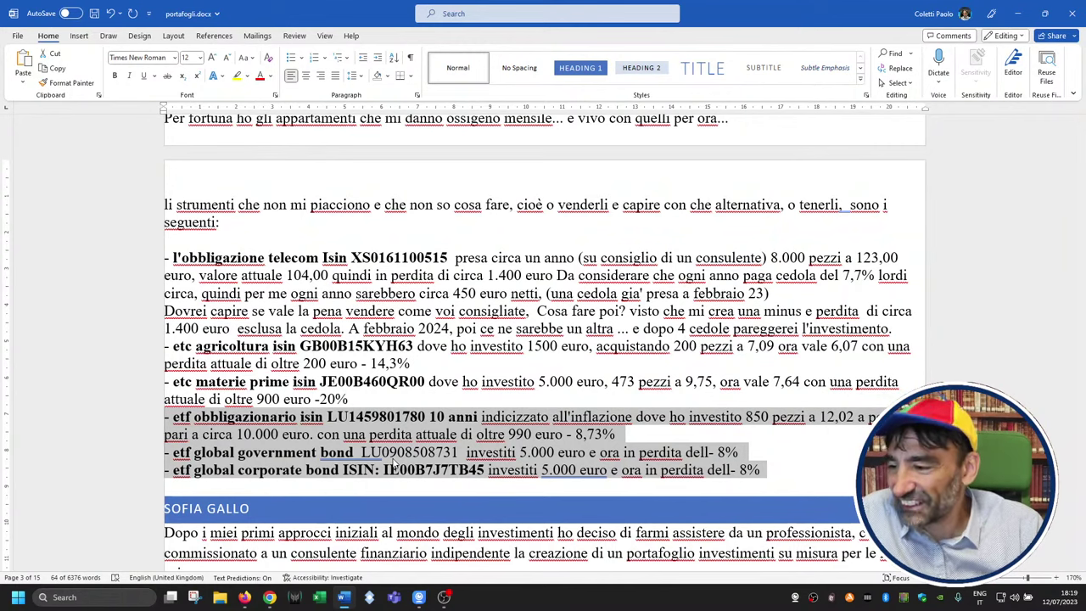
pyautogui.click(393, 456)
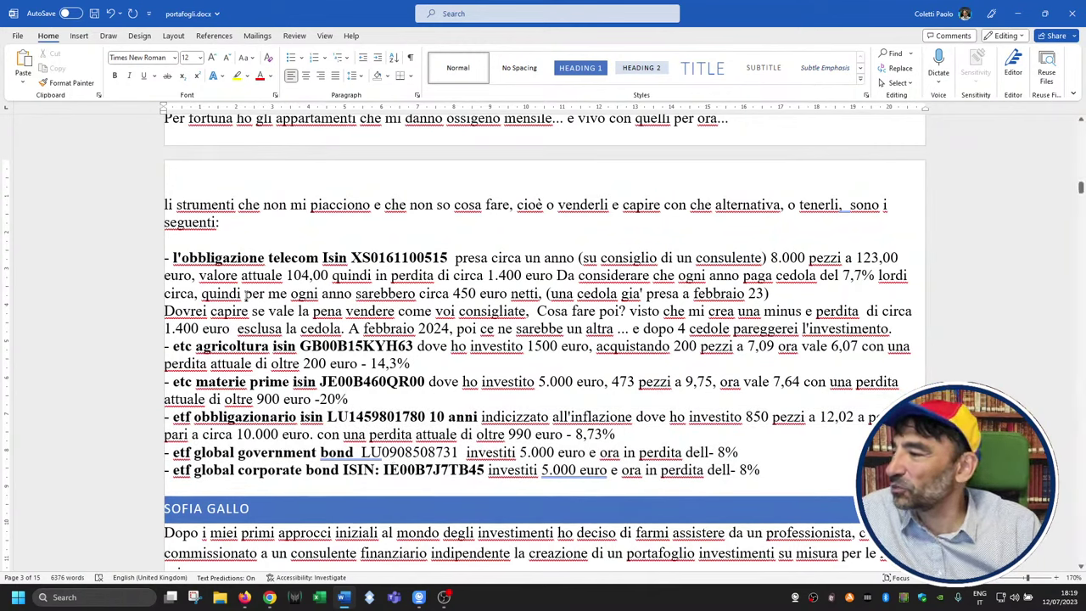
# - Highlight the whole list of disliked instruments from the Telecom bond onward, then the Enel row in the Azioni table
pyautogui.moveTo(168, 257); pyautogui.dragTo(784, 475)
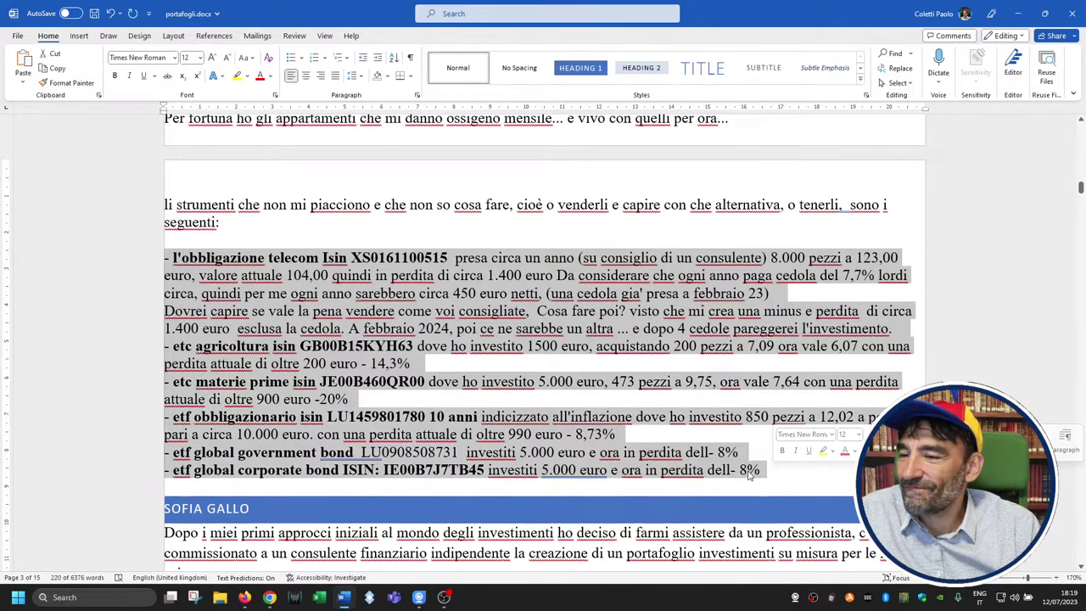
pyautogui.scroll(8, 709, 476)
pyautogui.scroll(20, 710, 476)
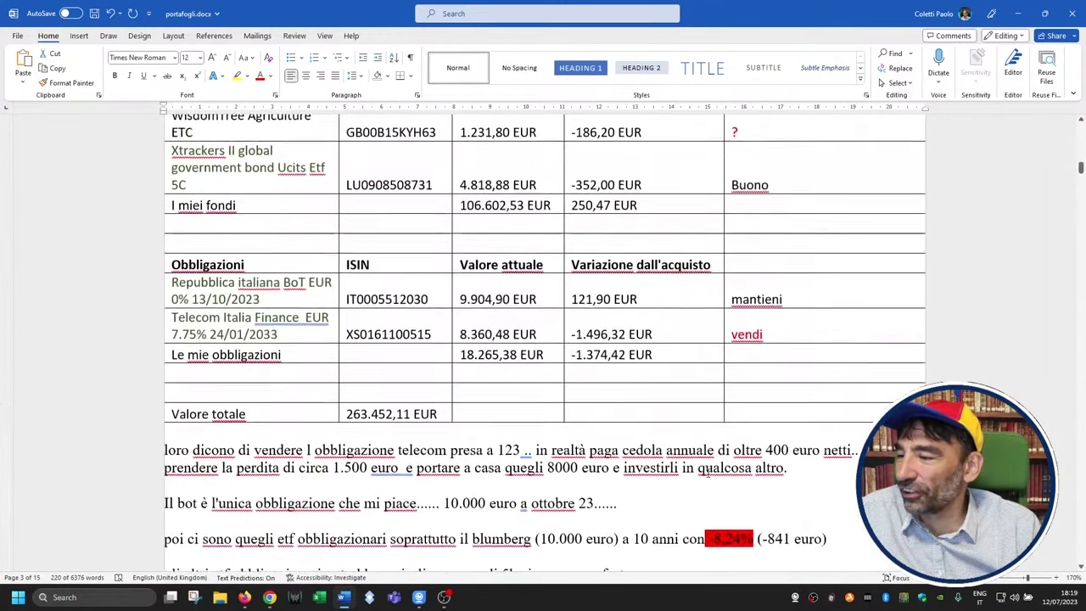
pyautogui.scroll(5, 708, 472)
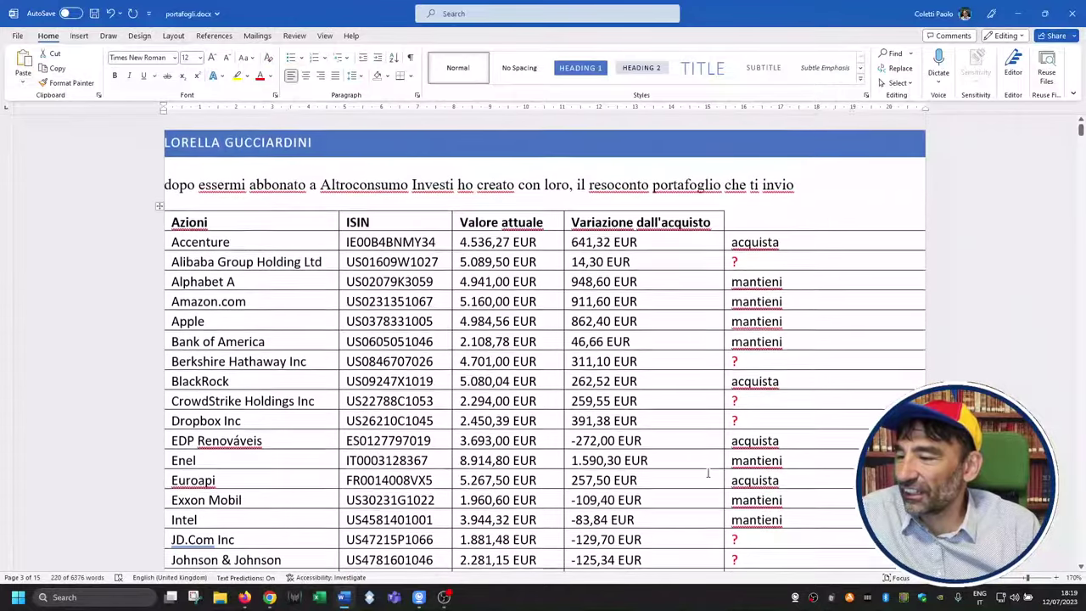
pyautogui.scroll(-6, 708, 472)
pyautogui.scroll(4, 707, 472)
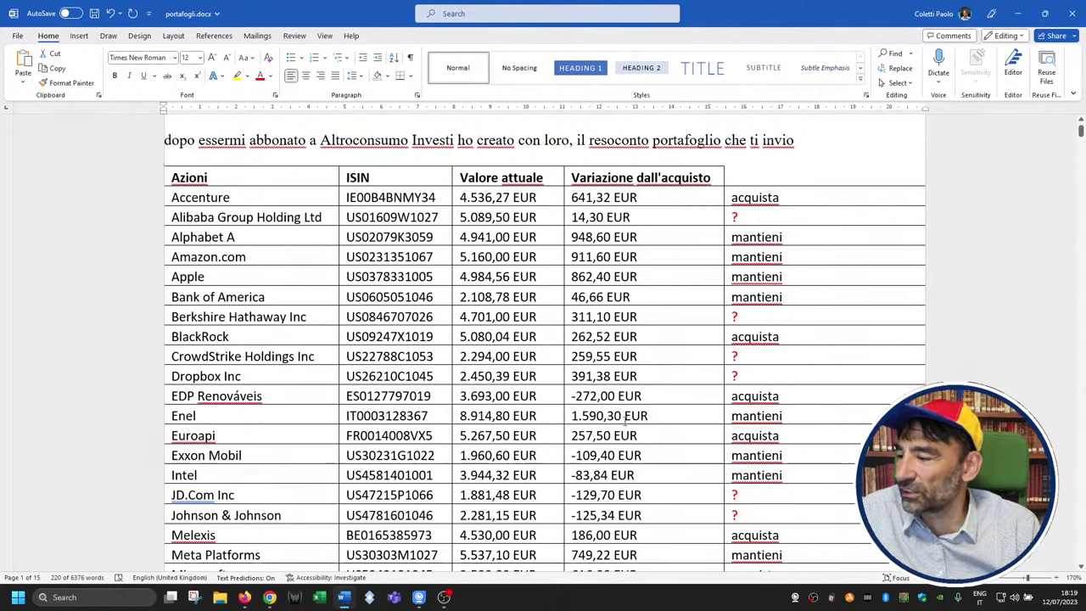
pyautogui.moveTo(625, 422); pyautogui.dragTo(305, 426)
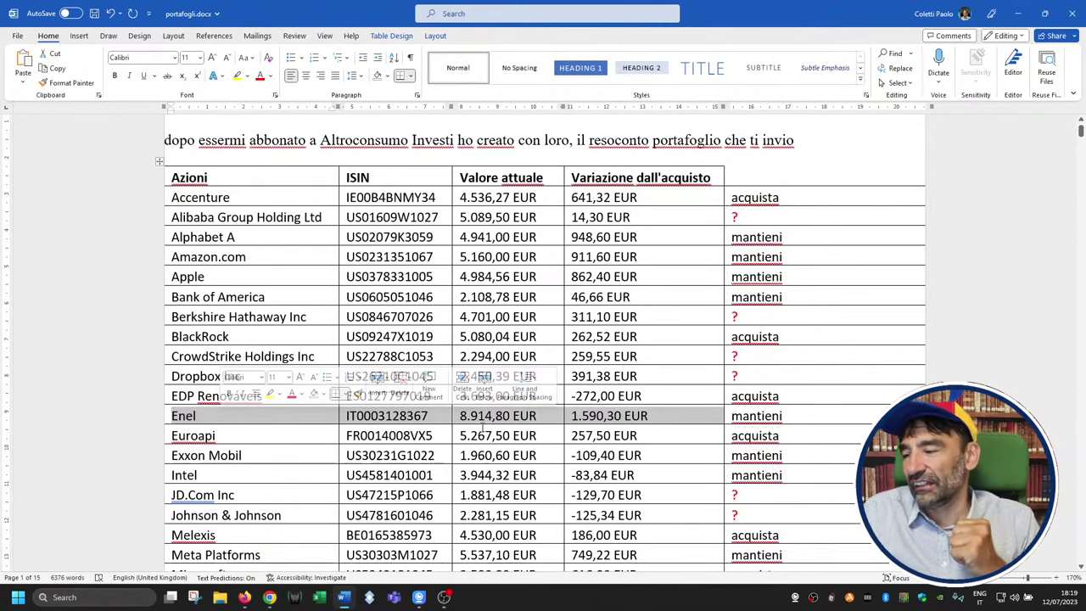
# - Highlight the Riot Platforms Inc row in the Azioni table, from its name to its variation since purchase
pyautogui.scroll(-2, 648, 331)
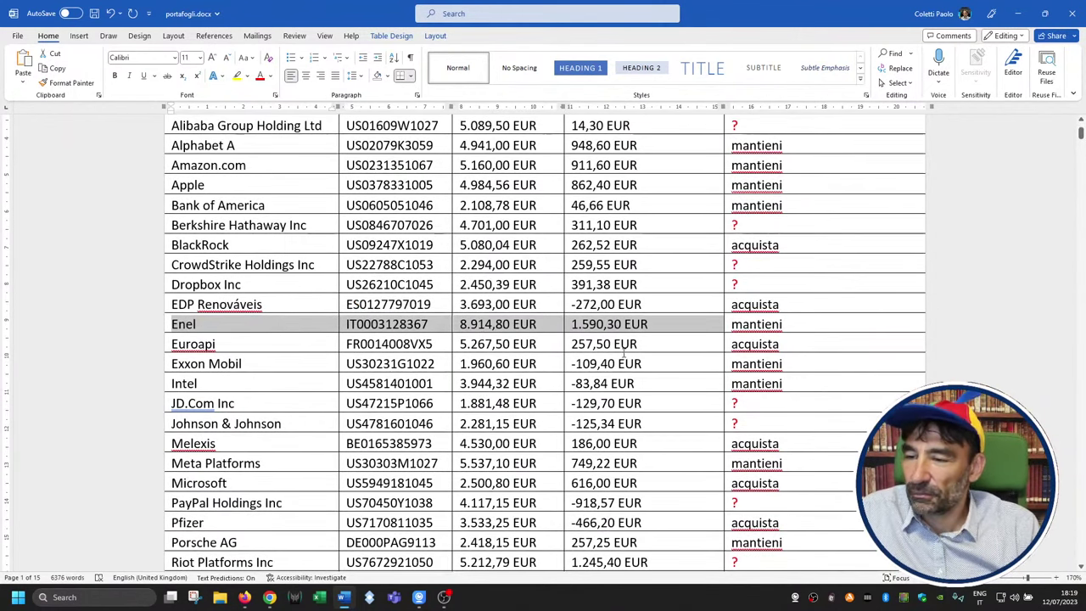
pyautogui.scroll(-1, 649, 333)
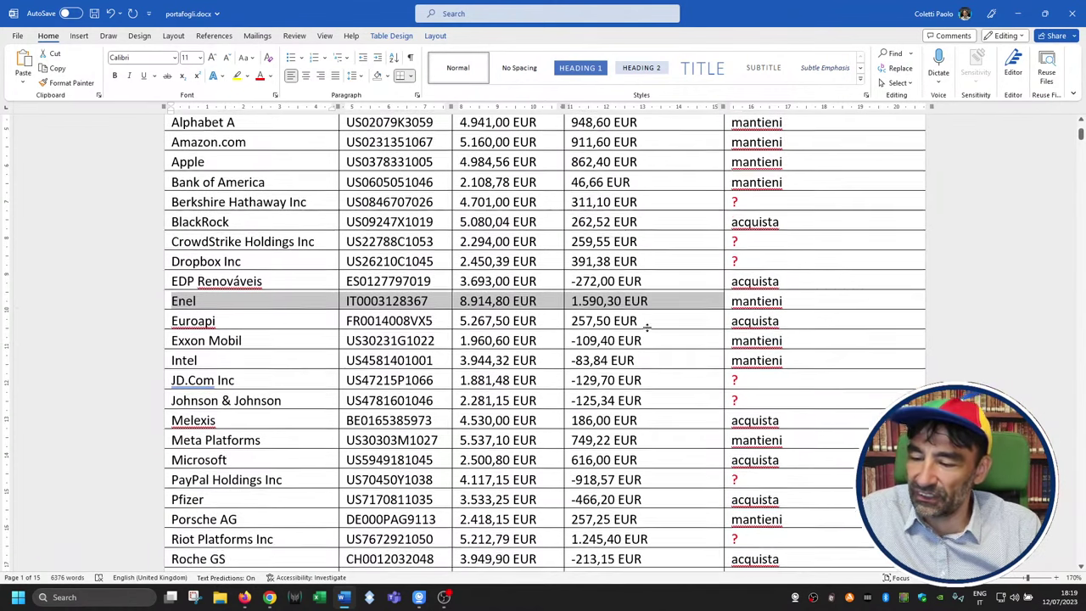
pyautogui.scroll(-1, 654, 337)
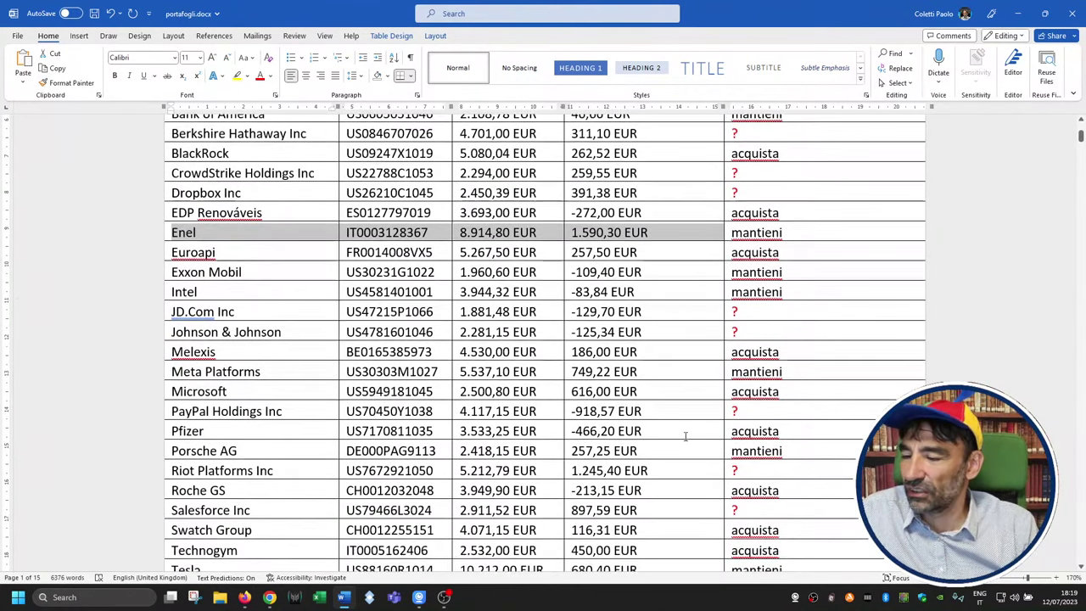
pyautogui.moveTo(679, 472); pyautogui.dragTo(245, 464)
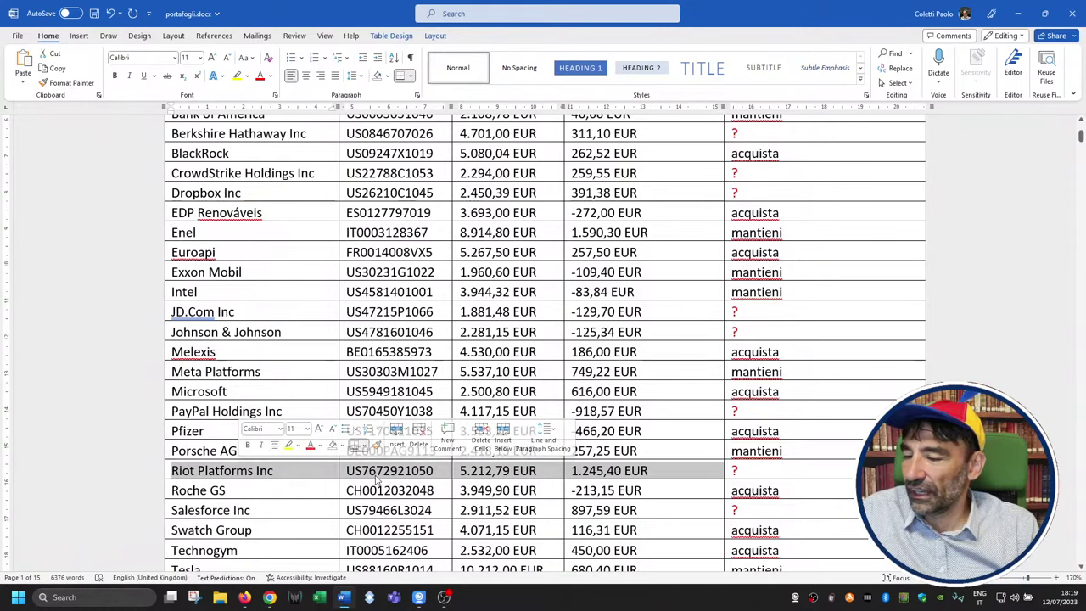
# - Highlight the Alphabet A and Amazon.com rows, then the Apple row, and finally all three together in the Azioni table
pyautogui.scroll(-4, 246, 465)
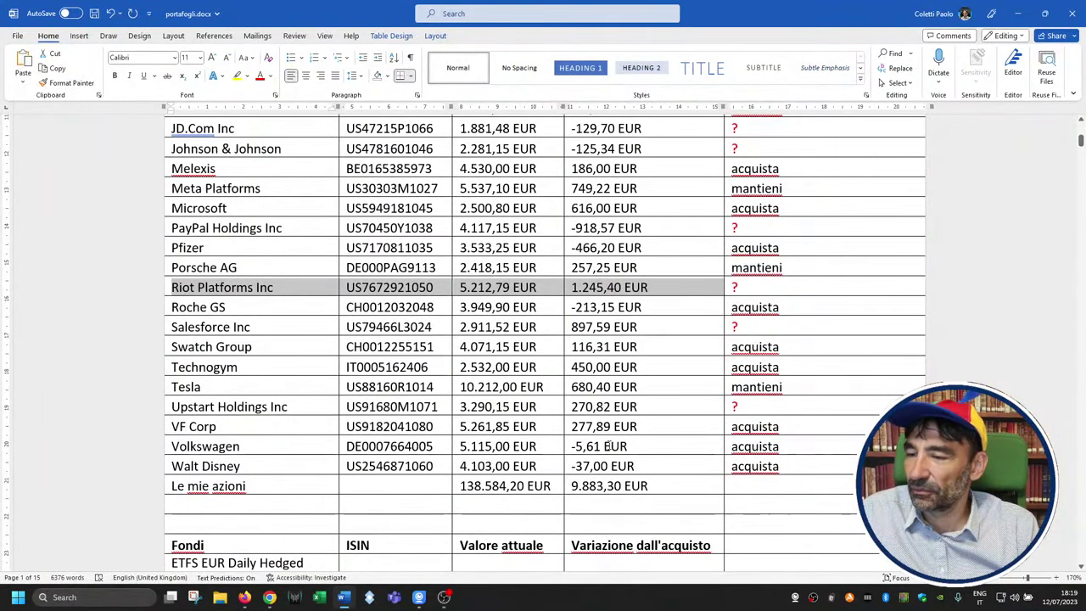
pyautogui.scroll(4, 591, 447)
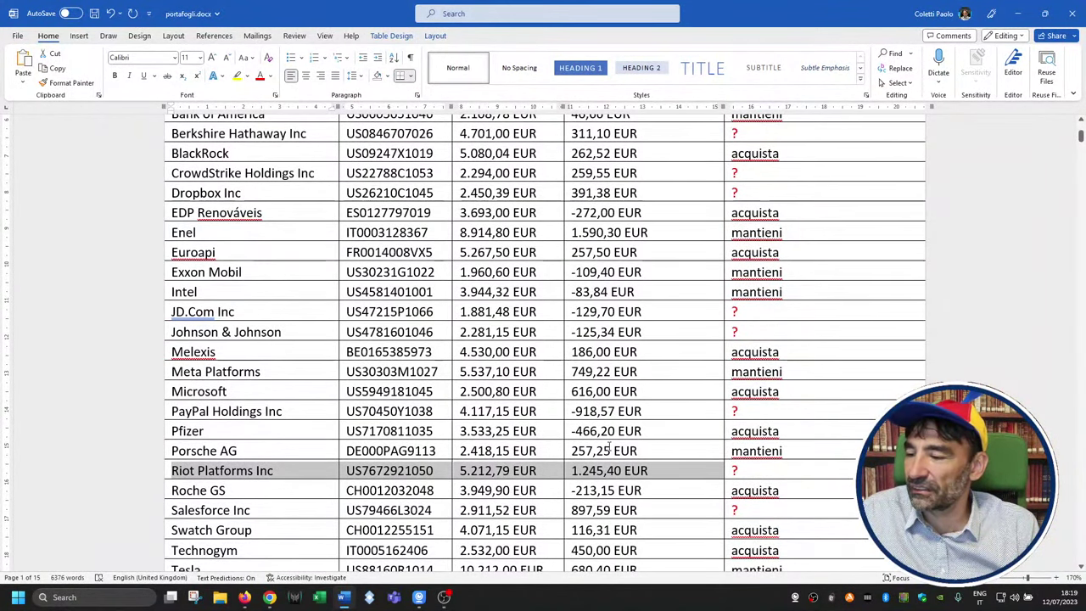
pyautogui.scroll(5, 608, 447)
pyautogui.scroll(-2, 608, 447)
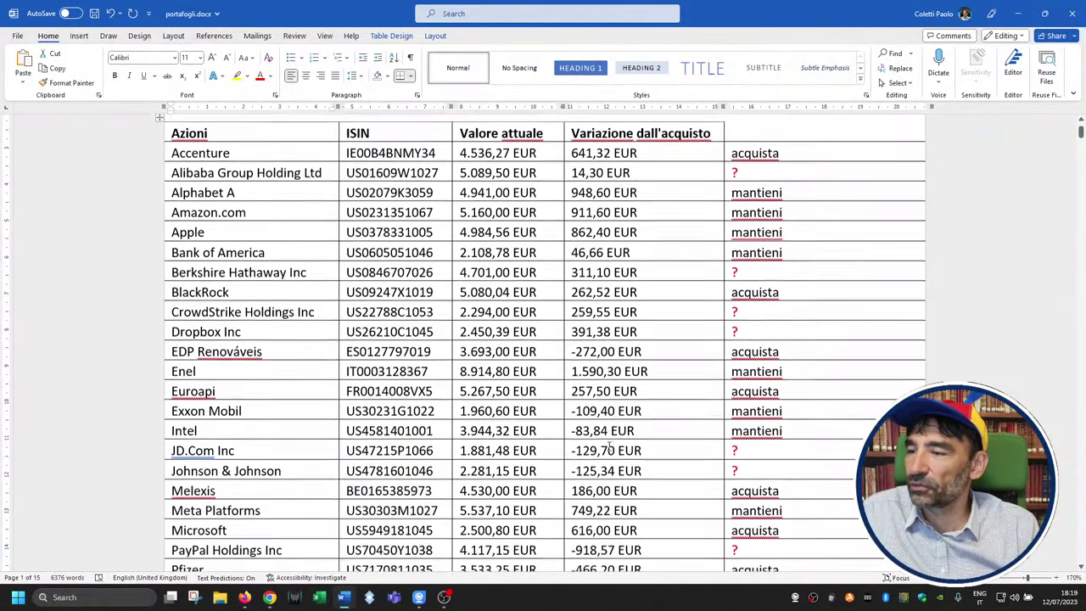
pyautogui.moveTo(646, 194); pyautogui.dragTo(221, 212)
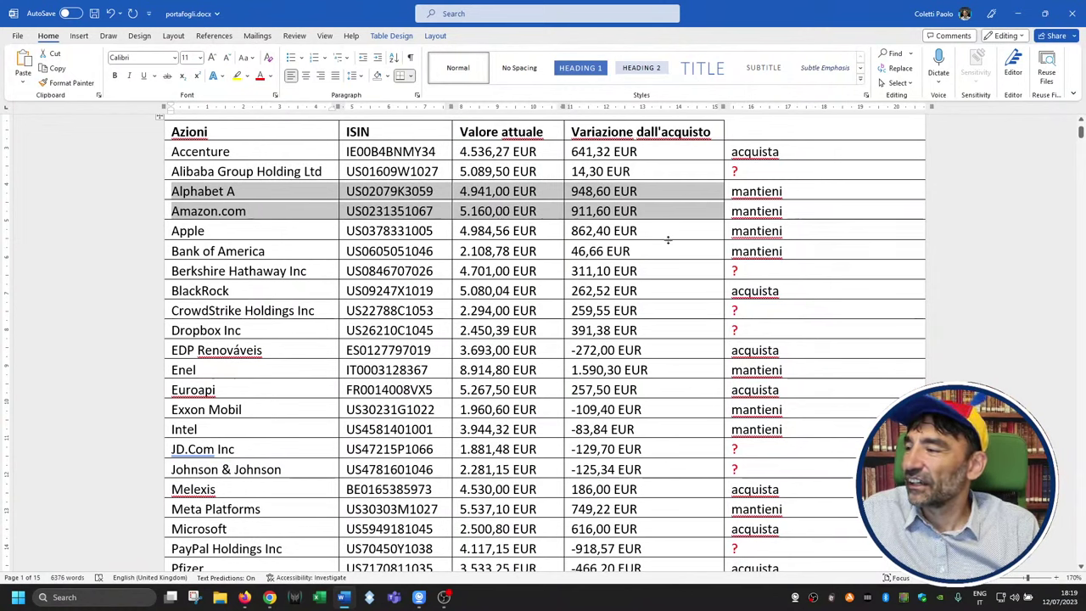
pyautogui.moveTo(671, 232); pyautogui.dragTo(303, 230)
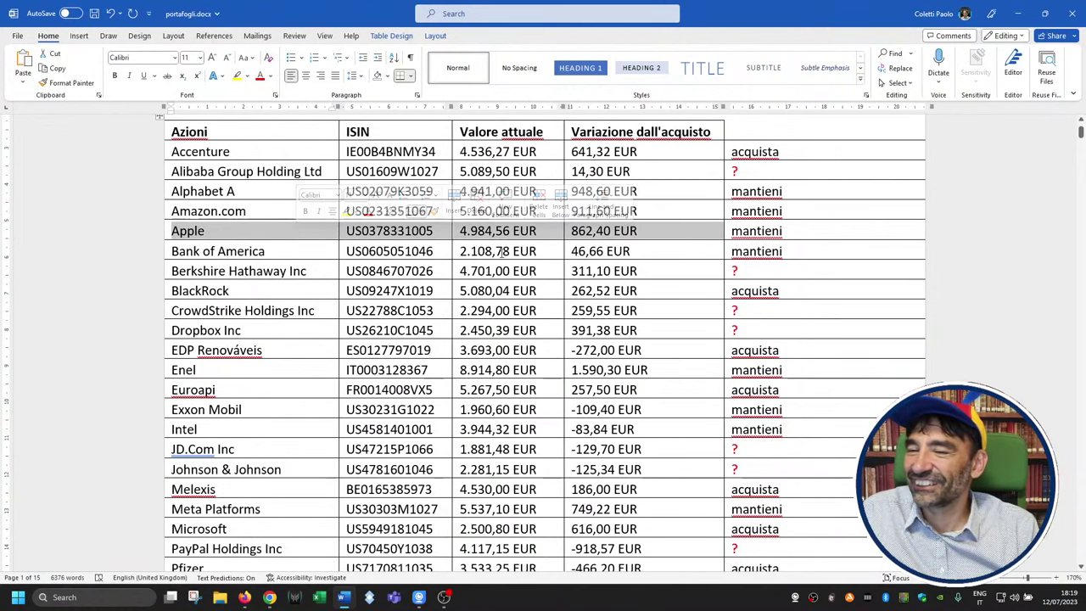
pyautogui.click(681, 213)
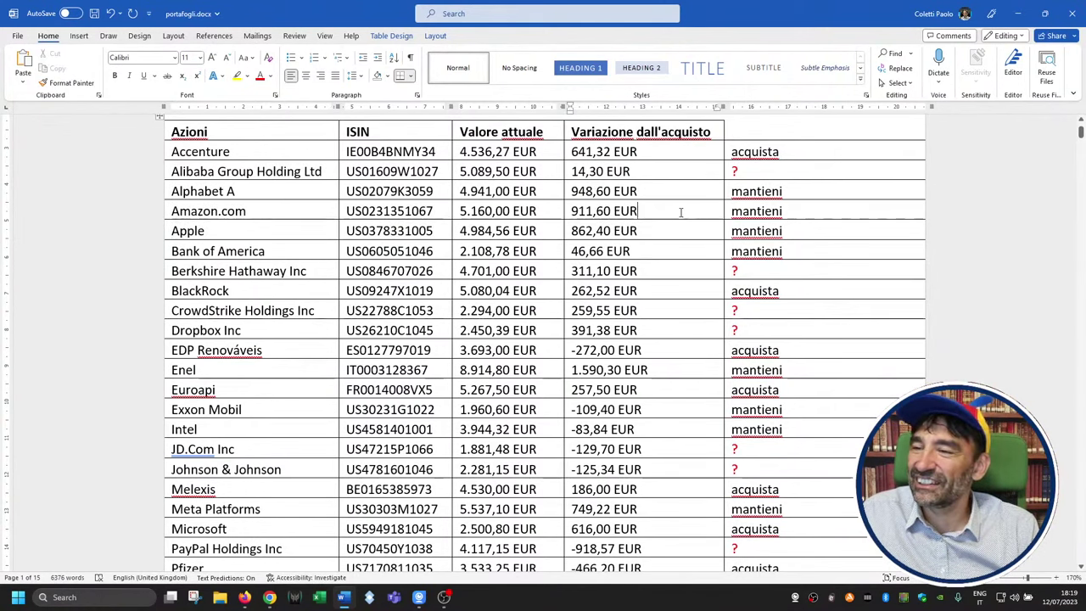
pyautogui.moveTo(667, 231); pyautogui.dragTo(255, 194)
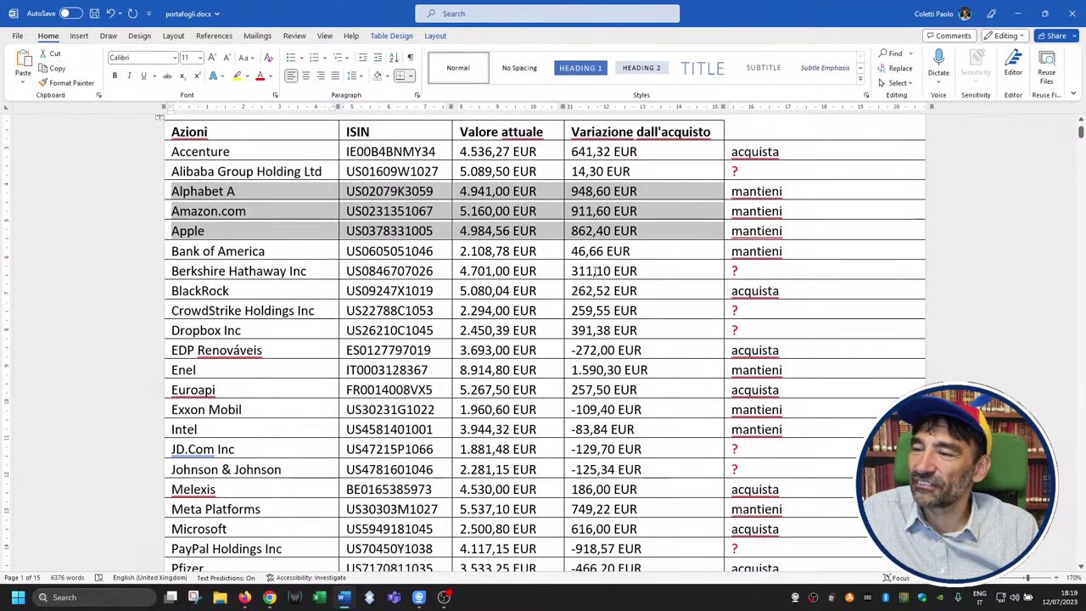
# - Clear the stock row selection and review the portfolio table down to the Obbligazioni section and total value
pyautogui.scroll(-6, 597, 270)
pyautogui.scroll(4, 615, 371)
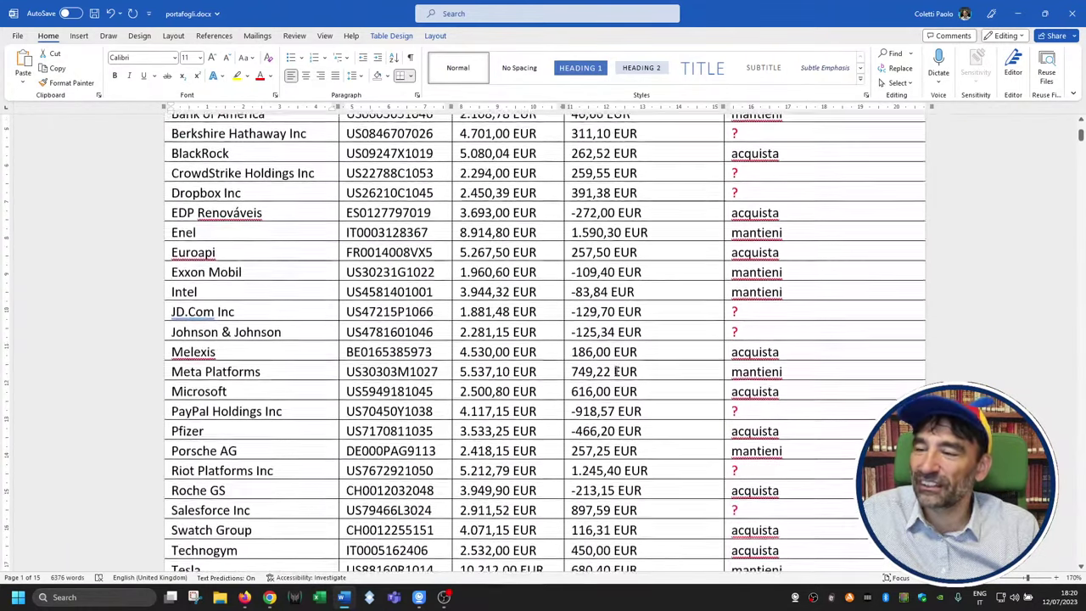
pyautogui.scroll(5, 615, 371)
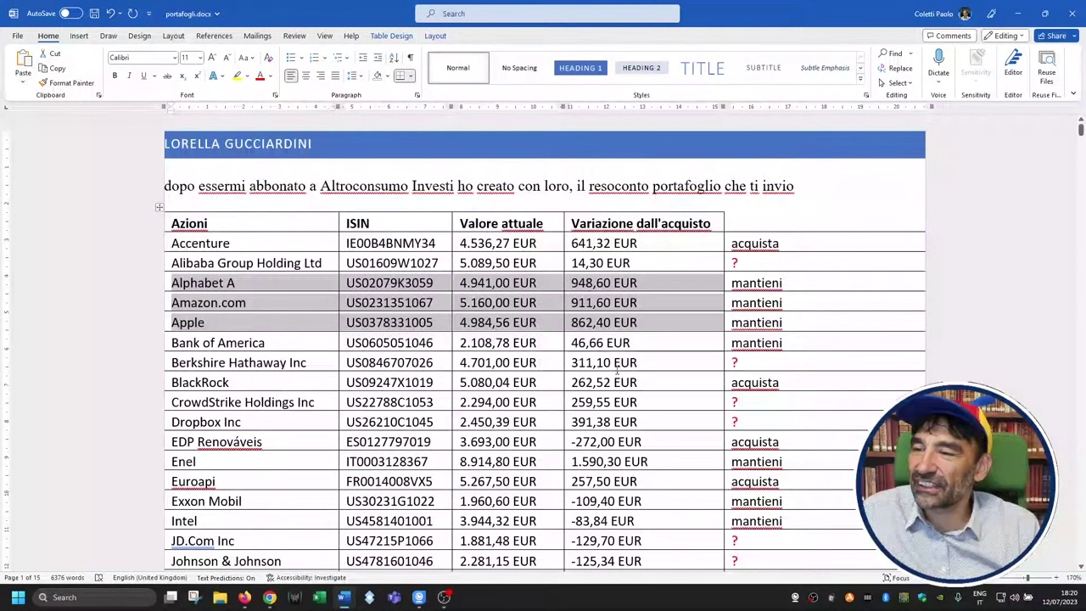
pyautogui.click(584, 311)
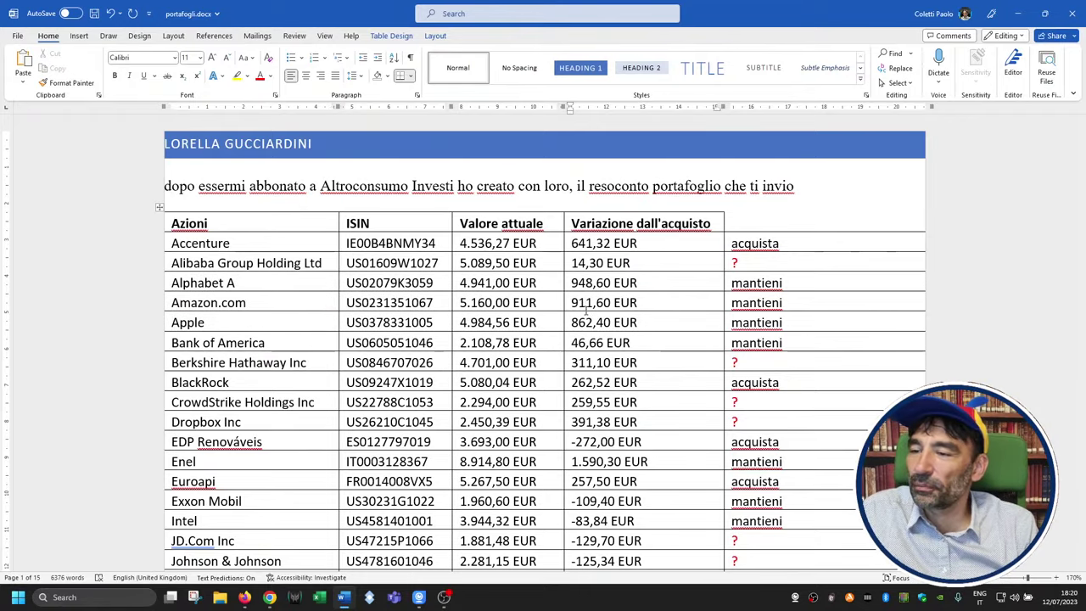
pyautogui.scroll(-15, 585, 310)
pyautogui.scroll(-15, 585, 311)
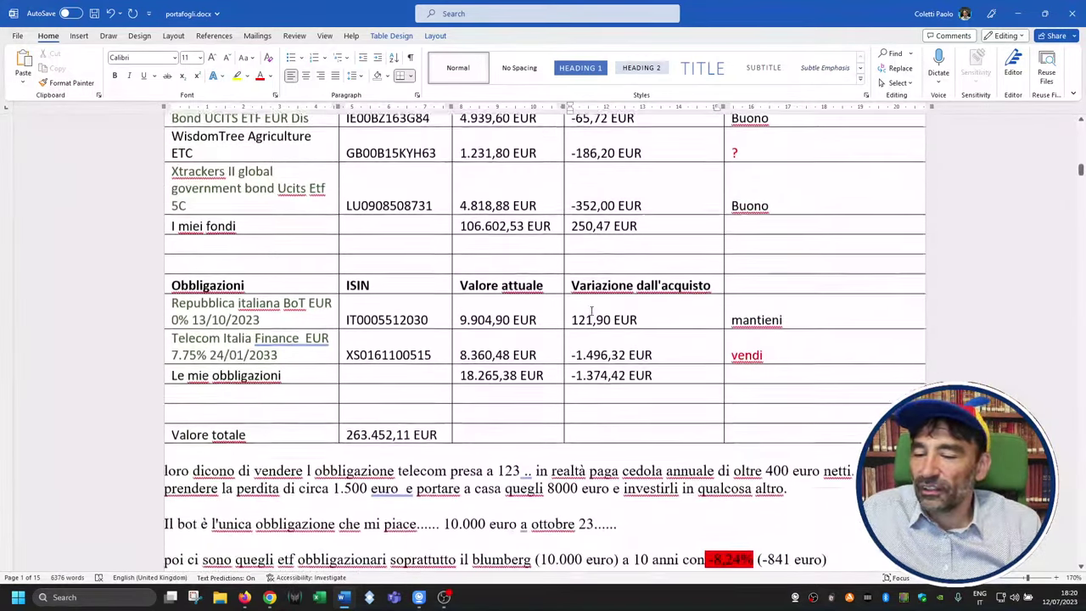
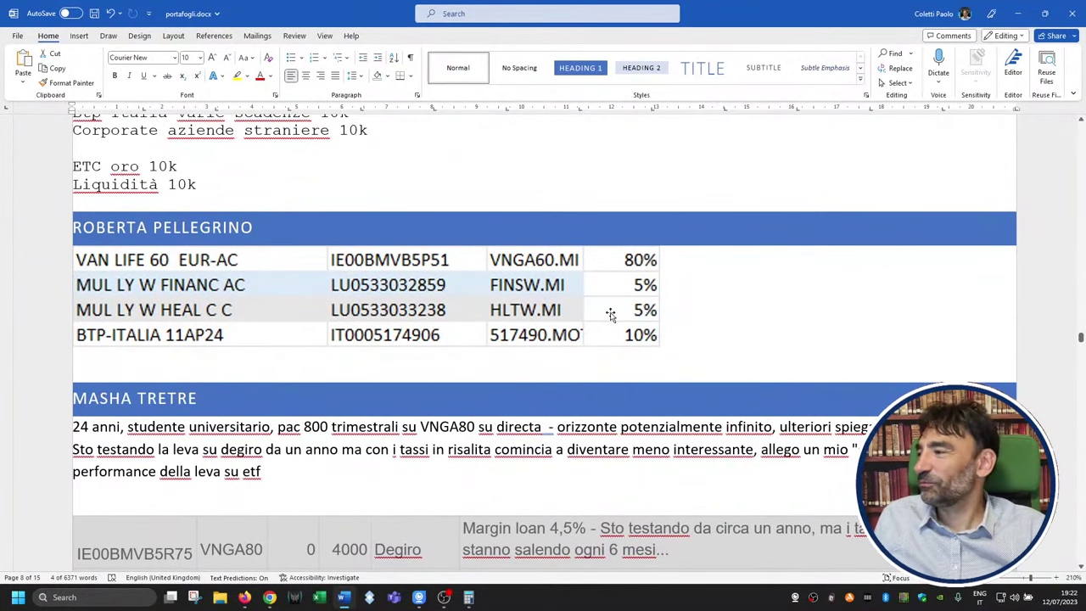
# - Select the portfolio picture listing VAN LIFE 60 EUR-AC through BTP-ITALIA 11AP24, then deselect it by placing the cursor beside it
pyautogui.scroll(-1, 610, 314)
pyautogui.scroll(1, 610, 315)
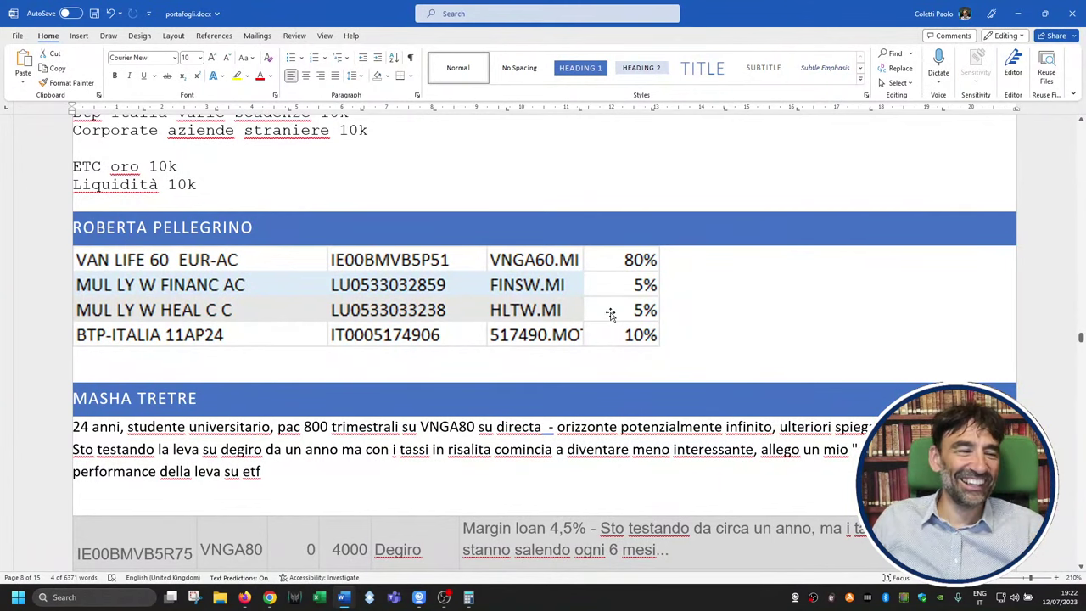
pyautogui.click(383, 297)
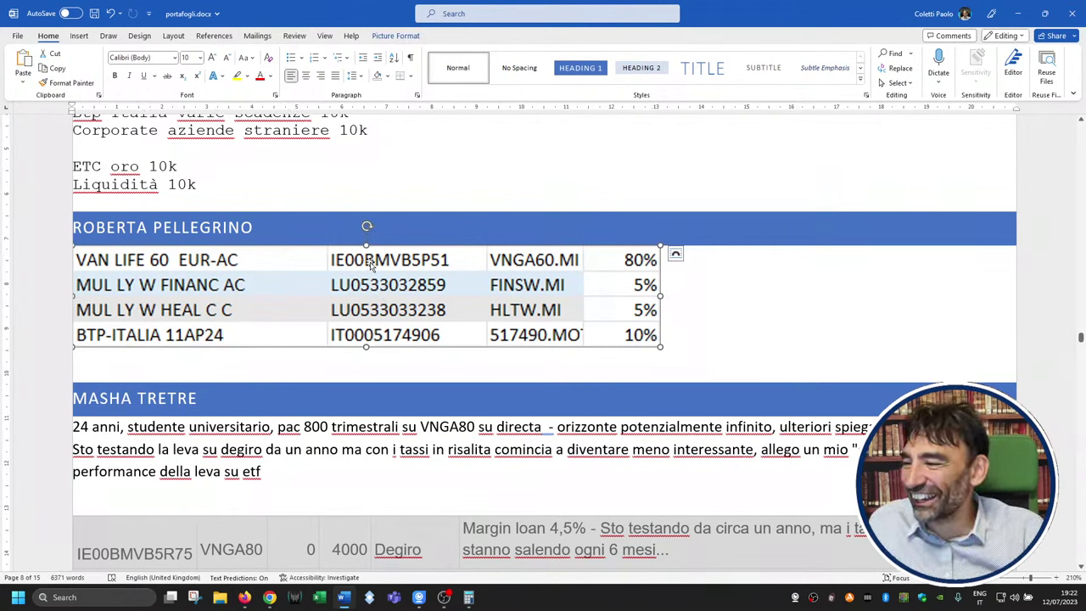
pyautogui.click(721, 334)
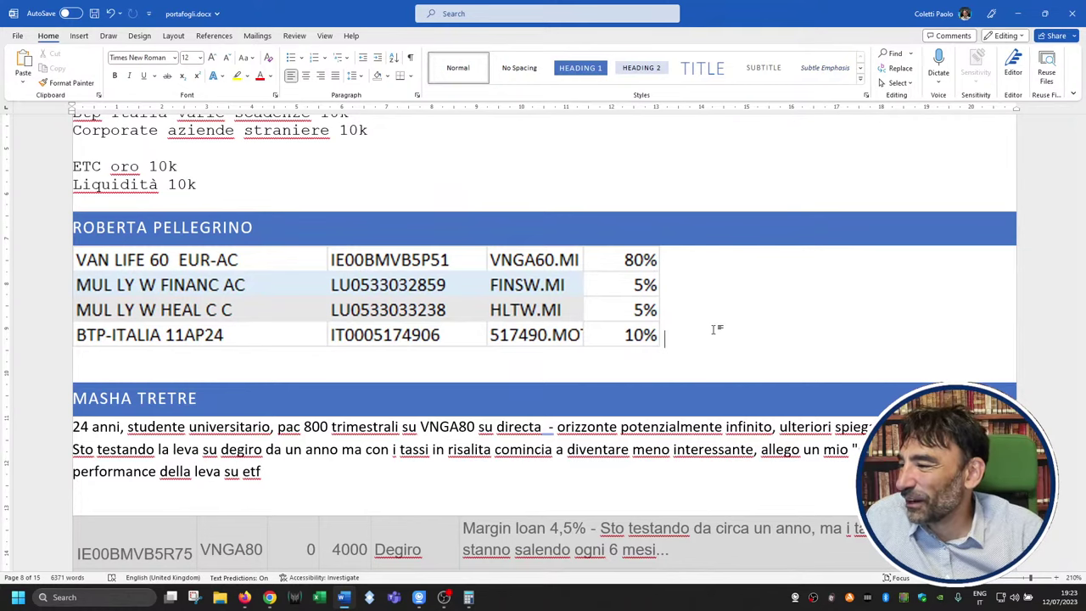
pyautogui.moveTo(704, 14); pyautogui.dragTo(0, 141)
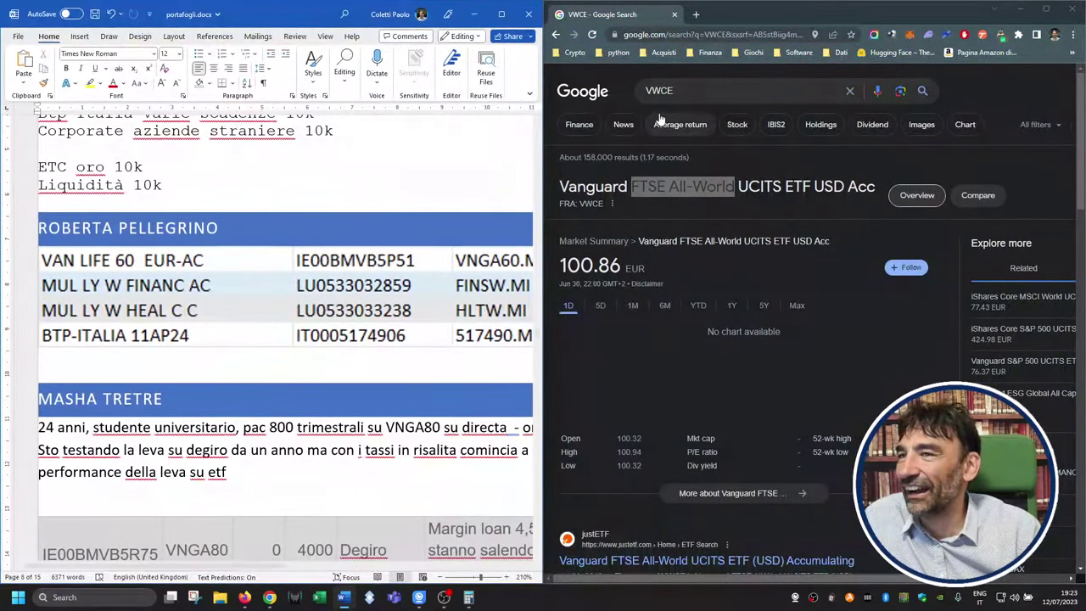
pyautogui.doubleClick(660, 90)
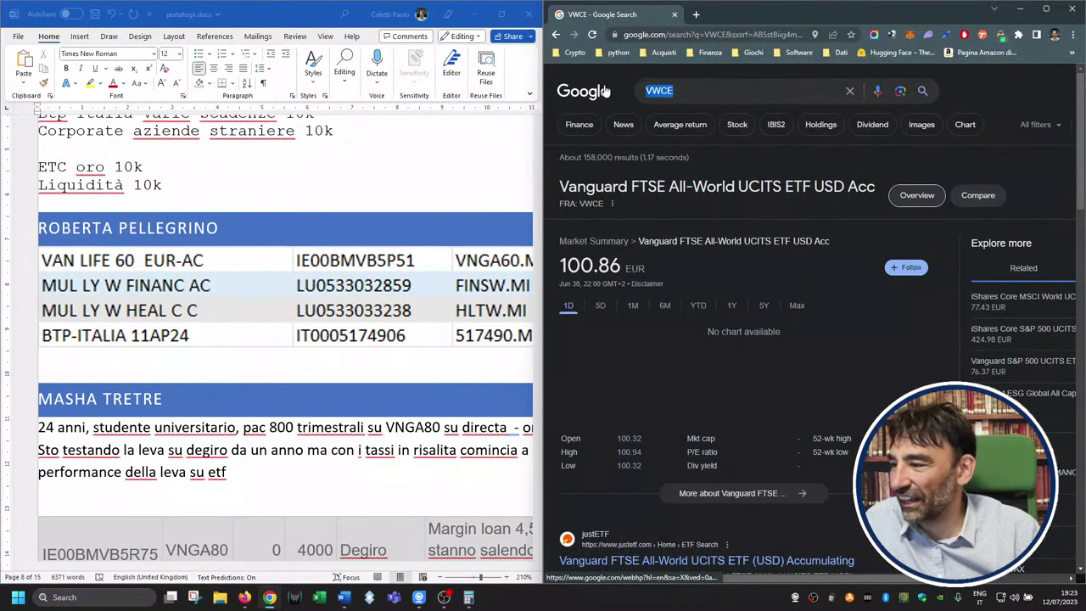
pyautogui.write('LU')
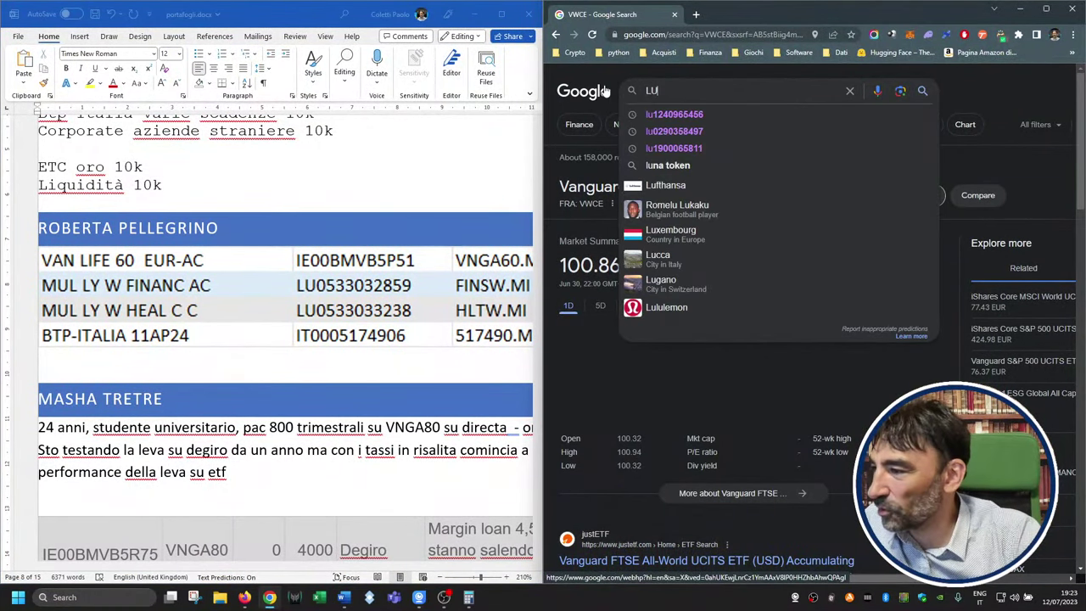
pyautogui.write('05')
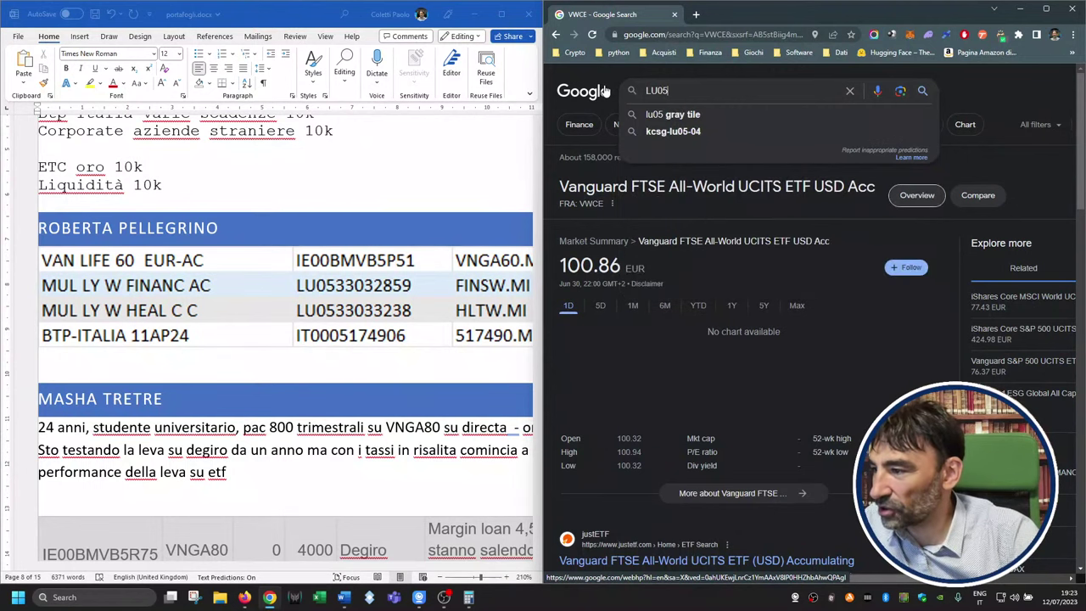
pyautogui.write('33')
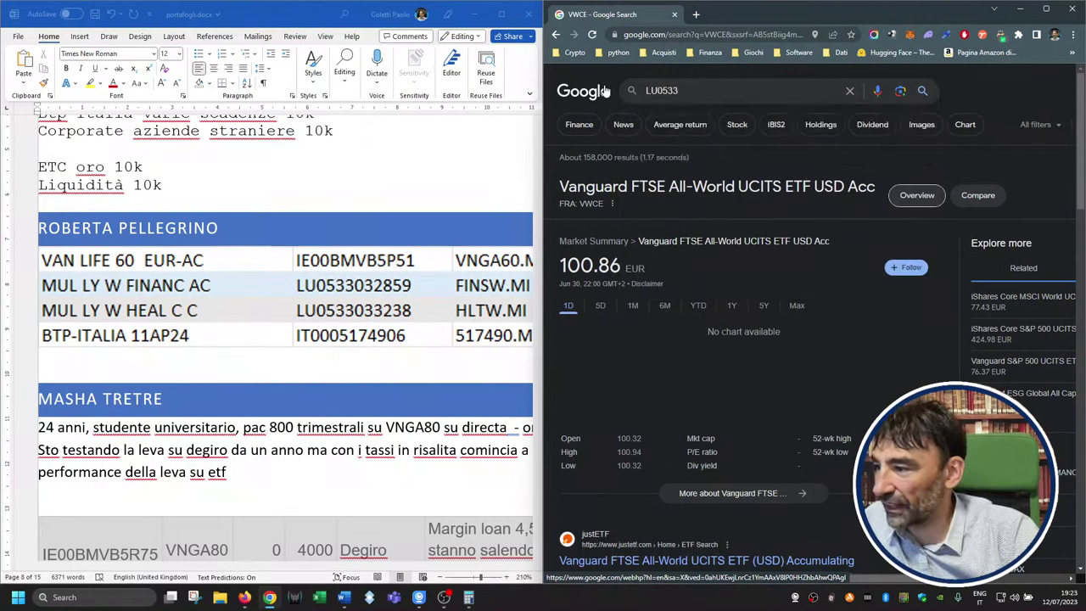
pyautogui.write('03')
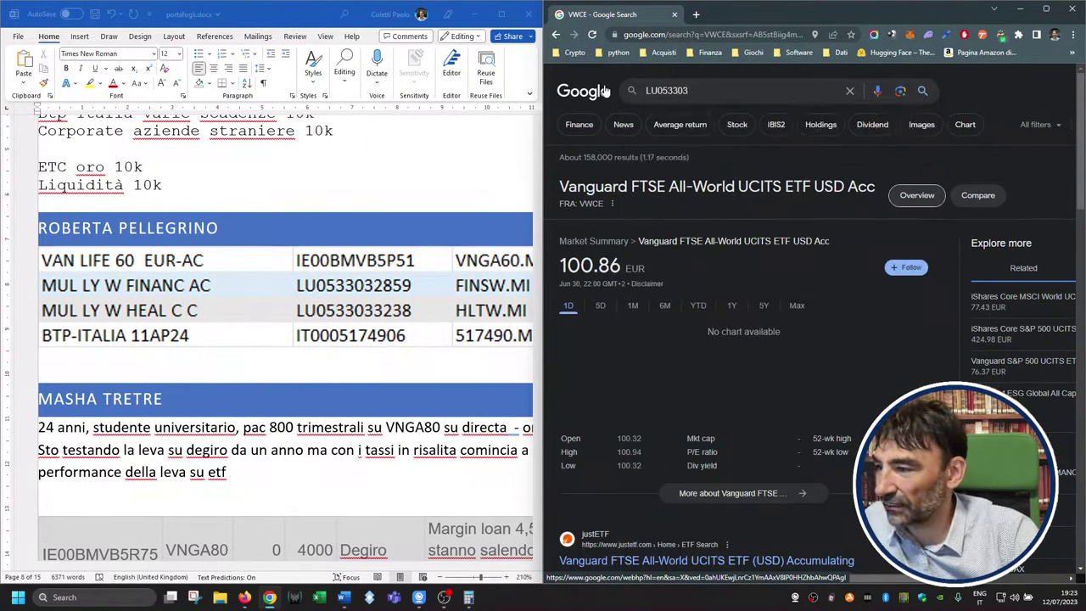
pyautogui.write('2859')
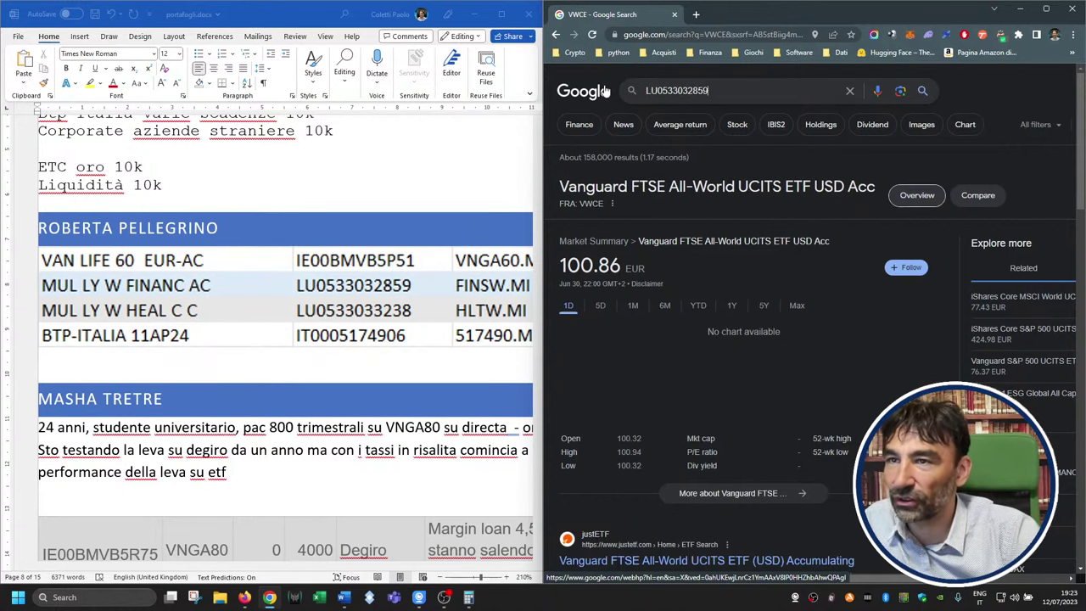
pyautogui.press('Return')
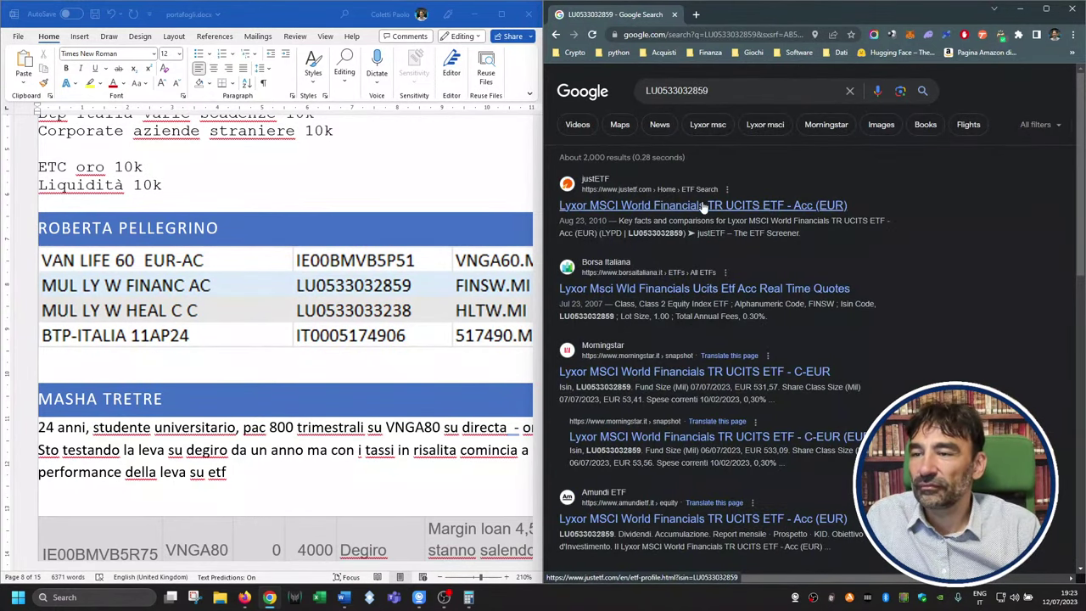
# - Open the justETF page for Lyxor MSCI World Financials, highlight TR in its name, and examine the replication method and description
pyautogui.click(702, 208)
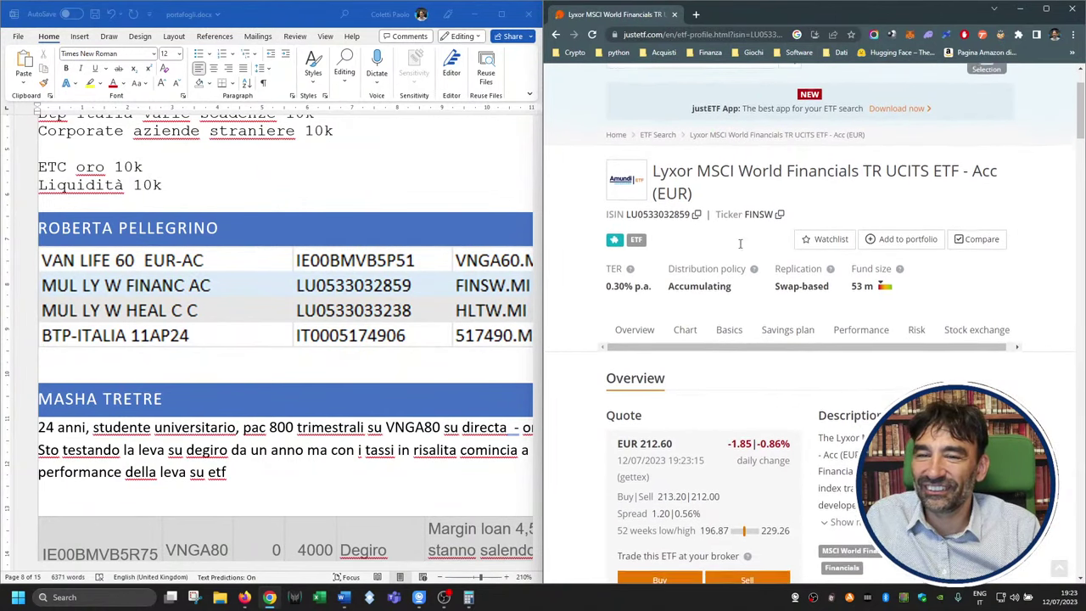
pyautogui.moveTo(884, 263); pyautogui.dragTo(862, 263)
pyautogui.scroll(-1, 863, 263)
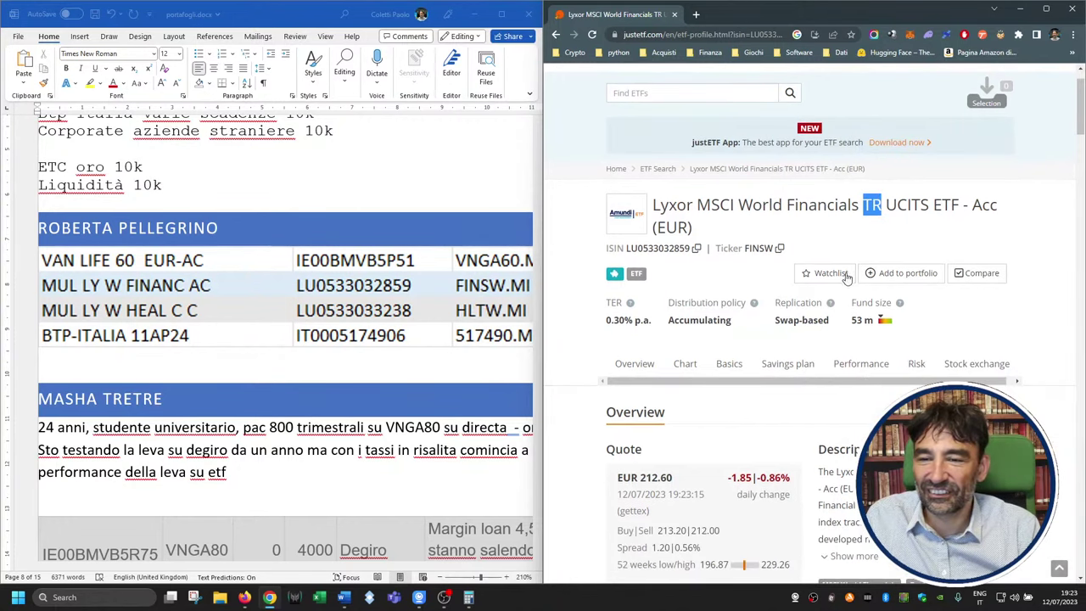
pyautogui.moveTo(831, 306)
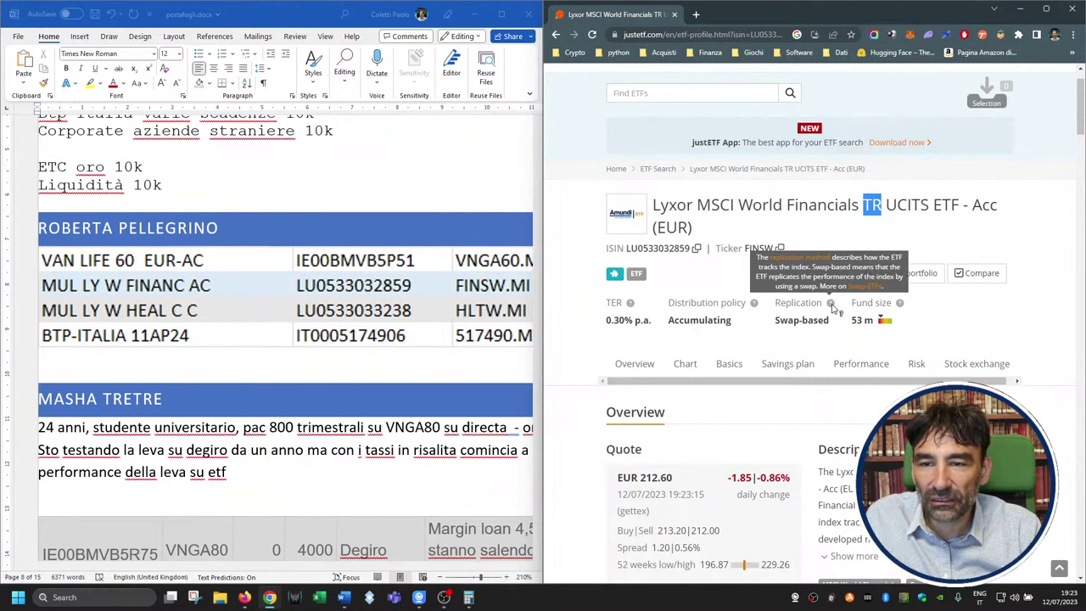
pyautogui.scroll(-2, 814, 306)
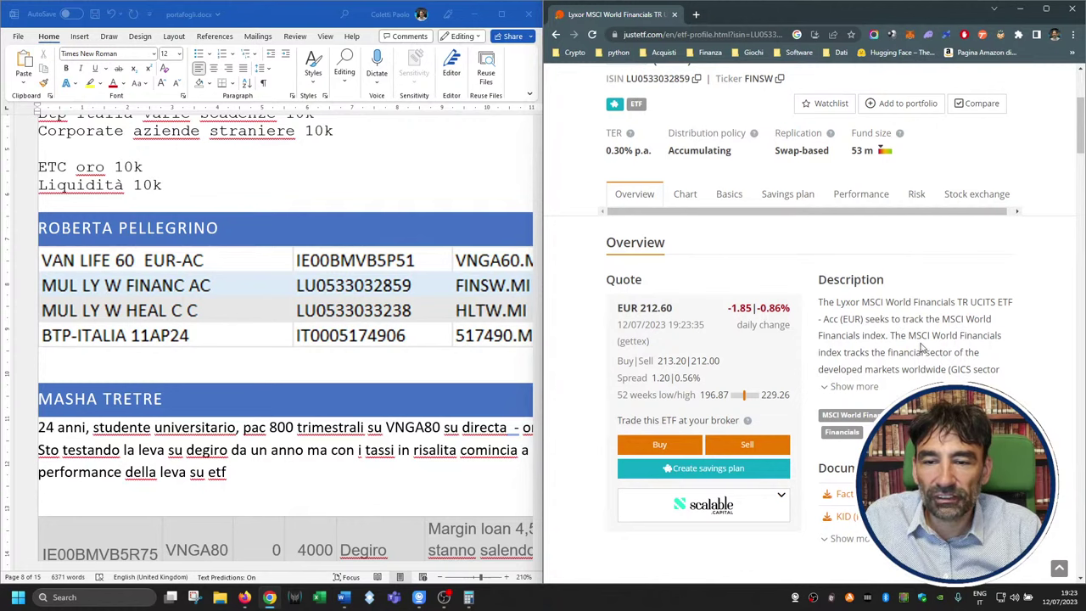
pyautogui.scroll(-1, 901, 346)
pyautogui.scroll(-1, 901, 347)
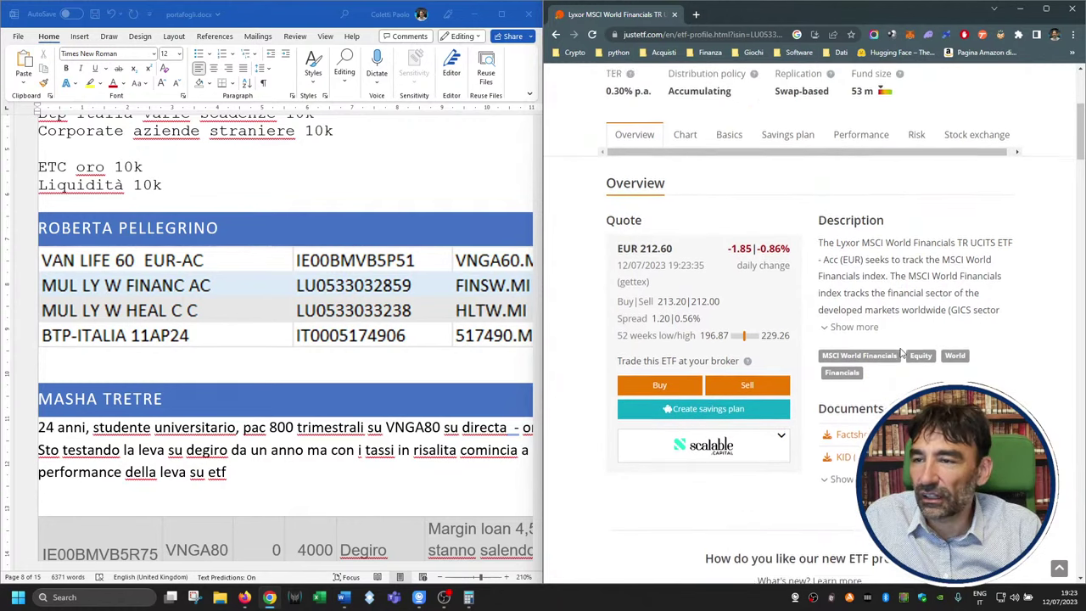
# - Open the fund's factsheet and examine the index description, top ten holdings and geographic breakdown on page 2
pyautogui.click(863, 381)
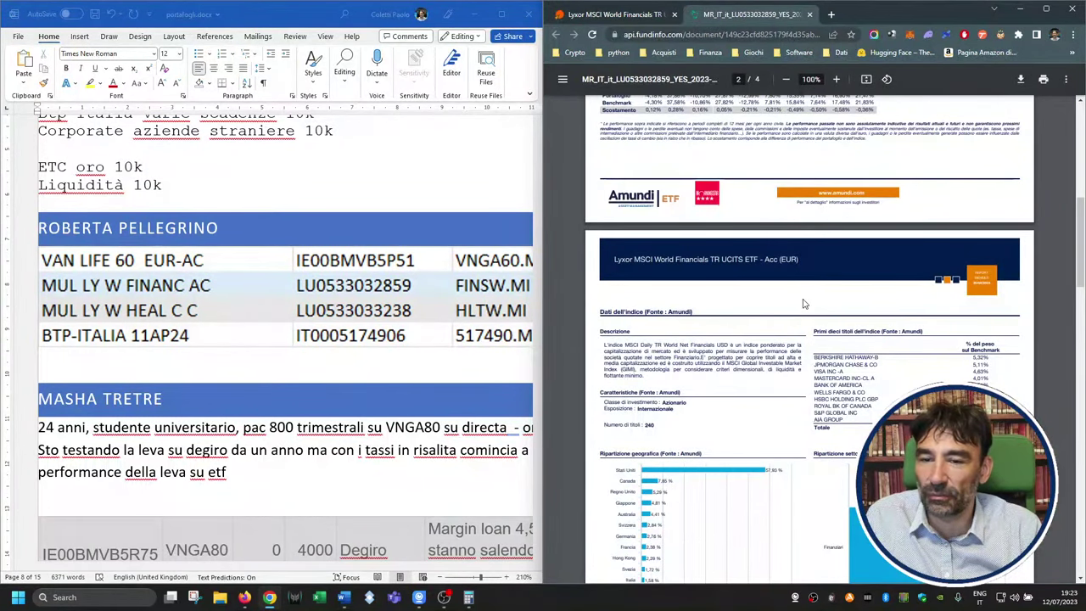
pyautogui.scroll(-6, 802, 304)
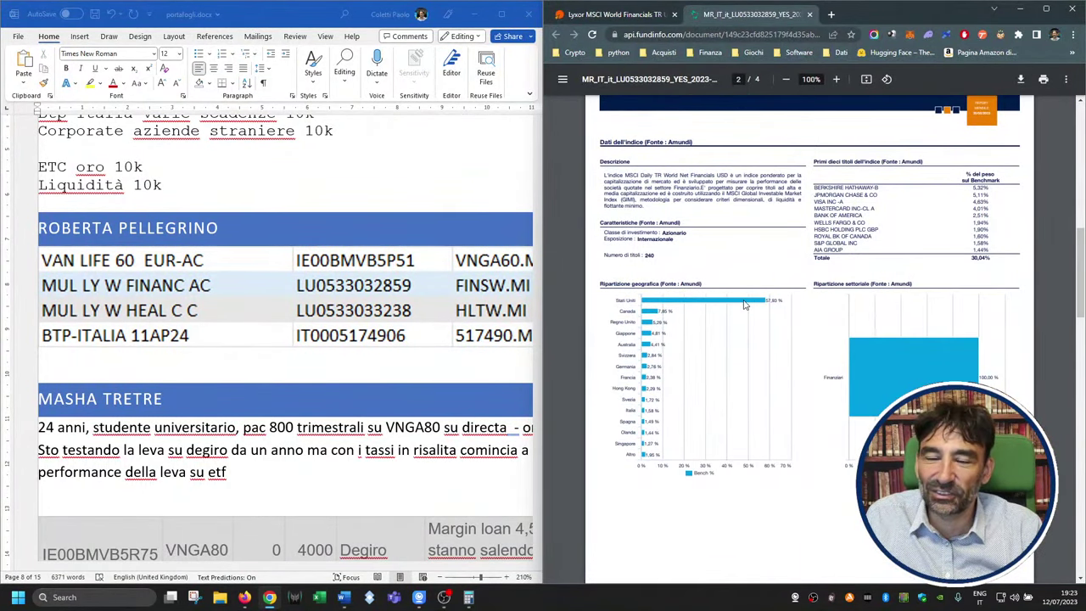
pyautogui.scroll(2, 752, 301)
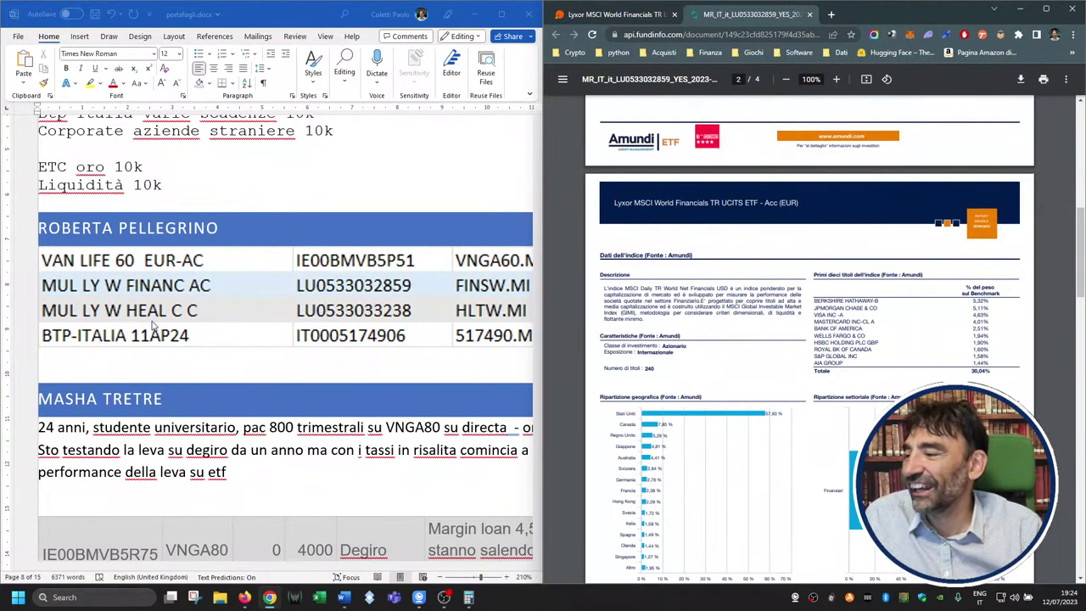
# - Maximize the document window and enlarge the four-instrument portfolio picture proportionally to about 17 cm wide, then deselect it
pyautogui.click(501, 13)
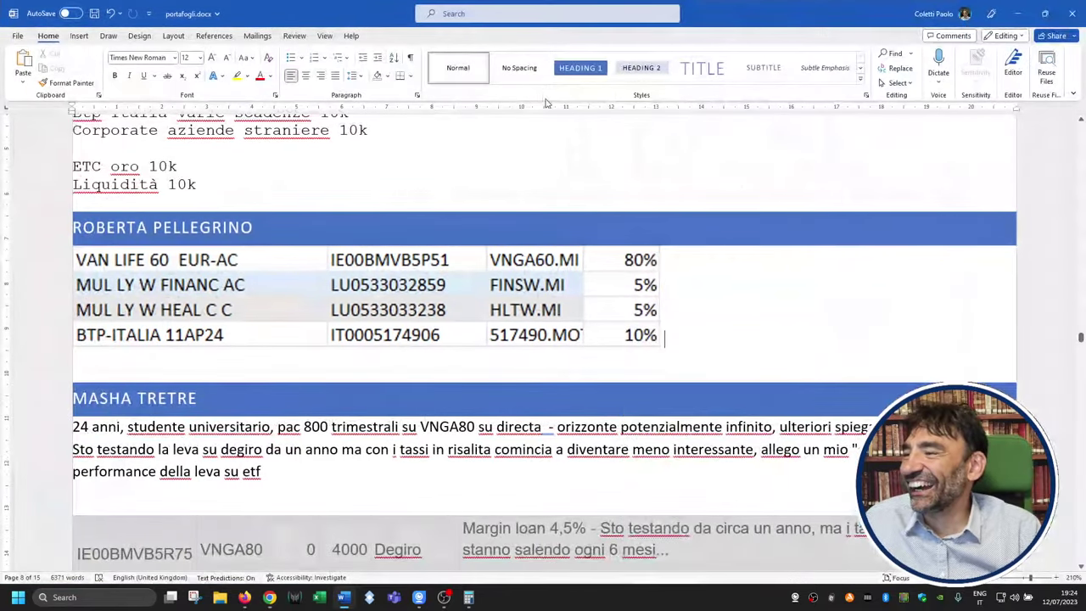
pyautogui.click(611, 282)
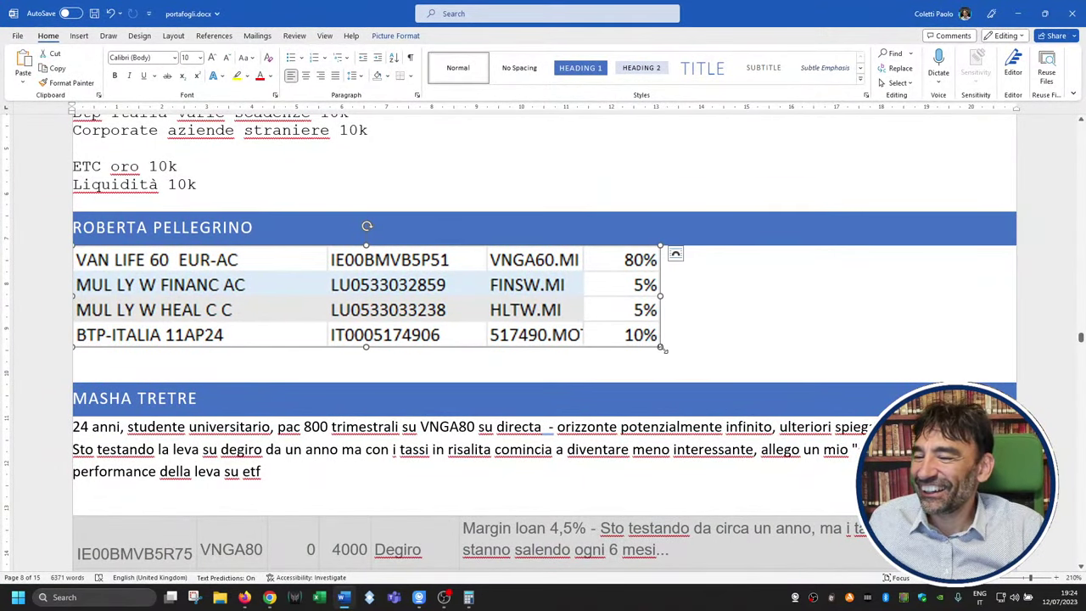
pyautogui.moveTo(662, 348); pyautogui.dragTo(766, 376)
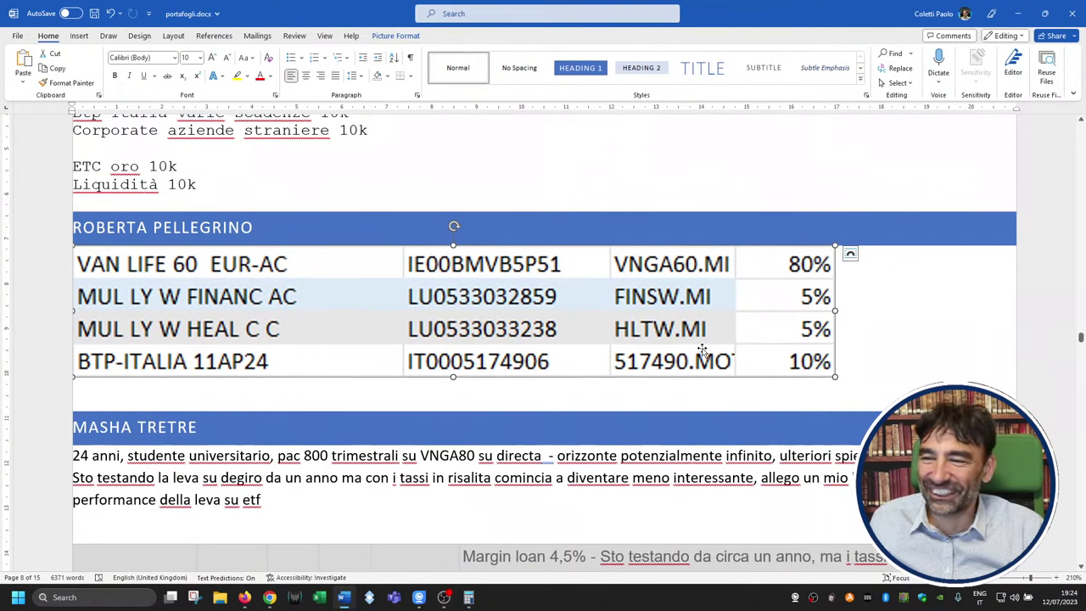
pyautogui.click(974, 297)
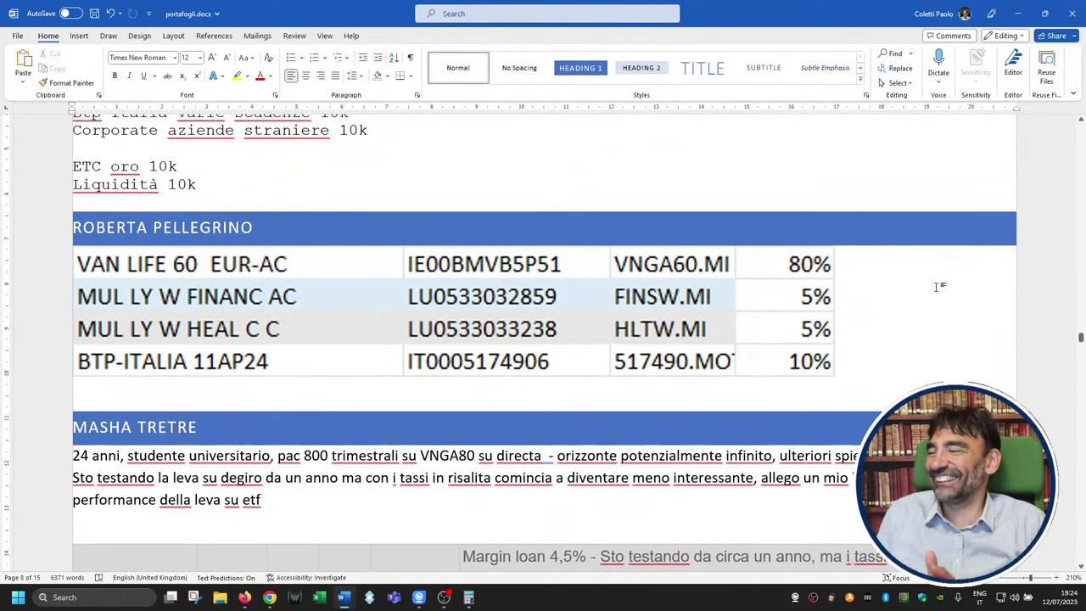
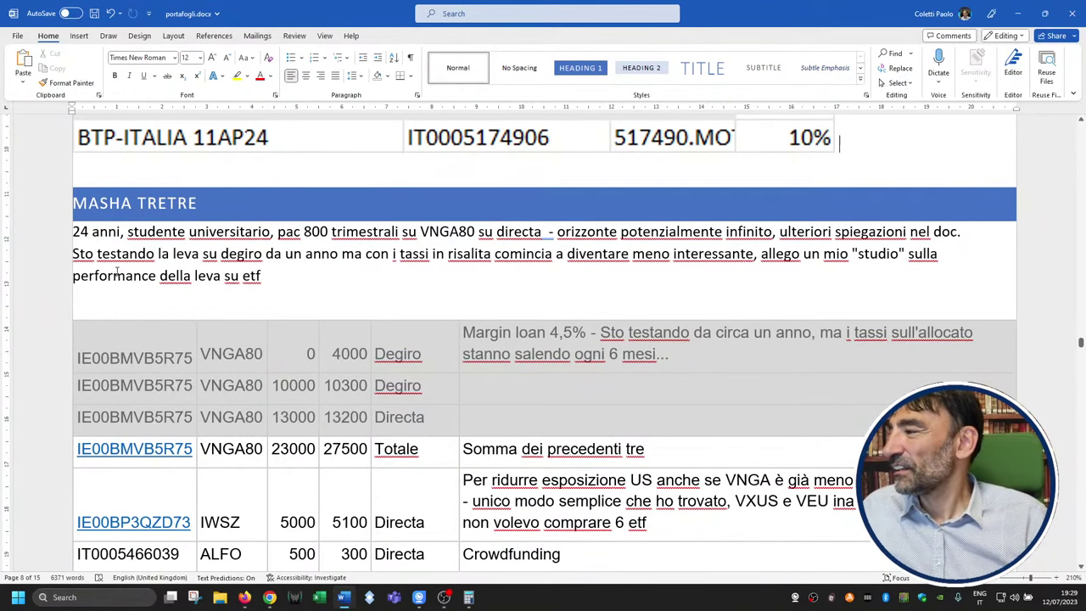
# - Highlight VNGA80, then directa, and finally only the 80 of VNGA80 in the 24-year-old student's portfolio description
pyautogui.scroll(-1, 116, 247)
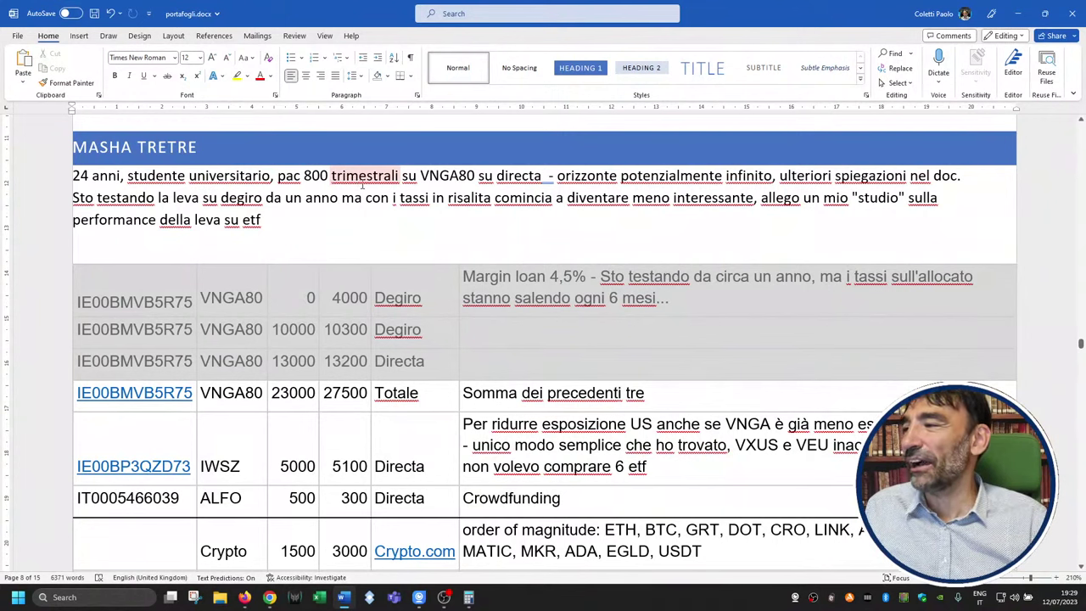
pyautogui.doubleClick(462, 181)
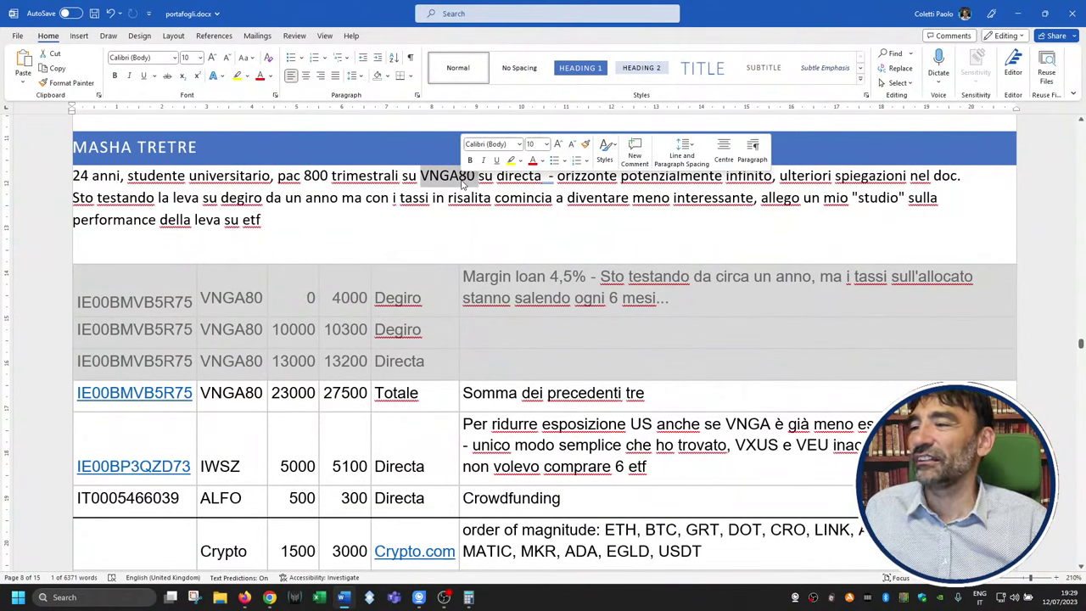
pyautogui.moveTo(459, 180); pyautogui.dragTo(475, 181)
pyautogui.doubleClick(512, 180)
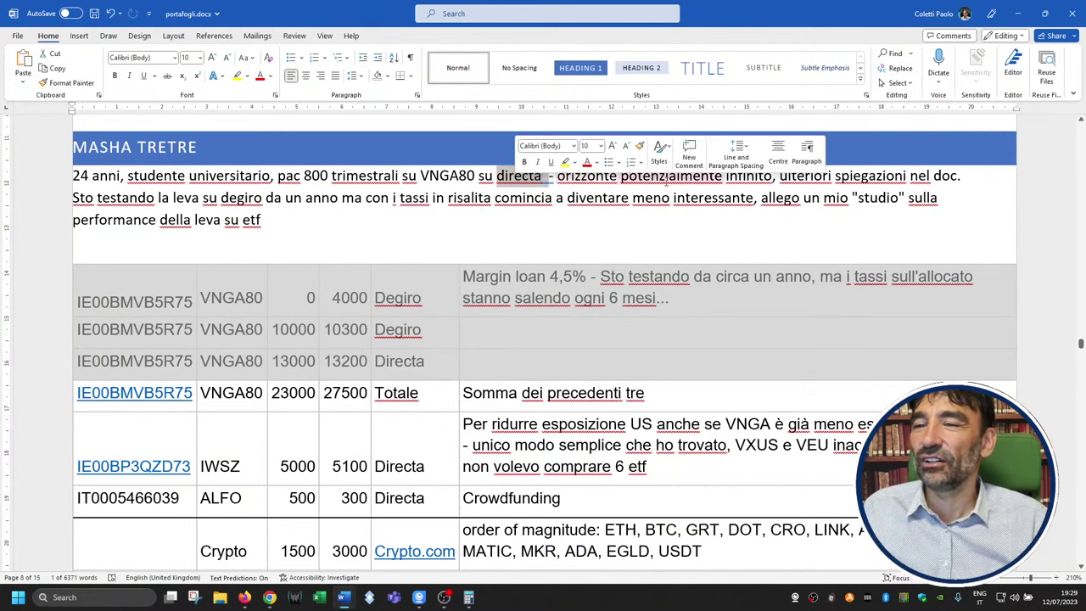
pyautogui.rightClick(719, 180)
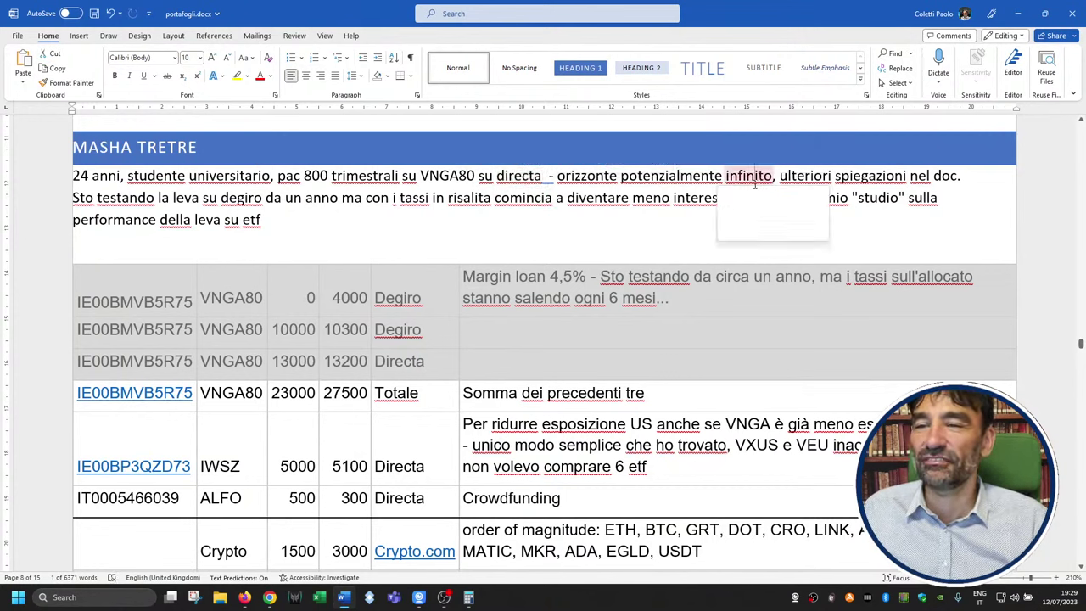
pyautogui.click(466, 178)
pyautogui.moveTo(459, 180); pyautogui.dragTo(475, 180)
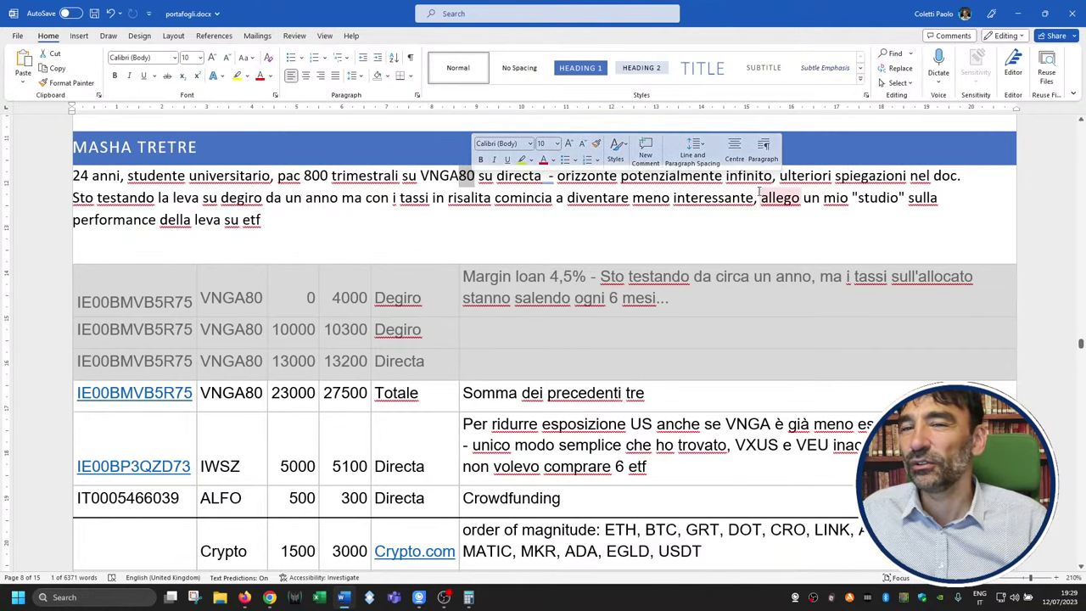
# - Look over the student's portfolio table down to its Totale row and highlight the 4000 amount in the margin loan row
pyautogui.scroll(1, 753, 197)
pyautogui.scroll(-15, 588, 336)
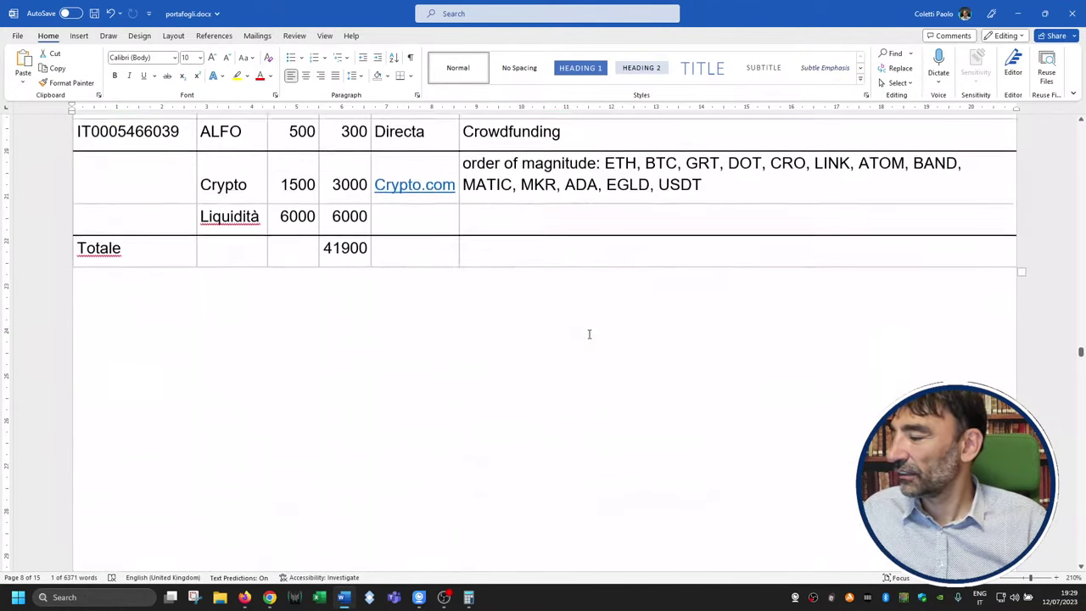
pyautogui.scroll(-1, 587, 336)
pyautogui.scroll(10, 588, 336)
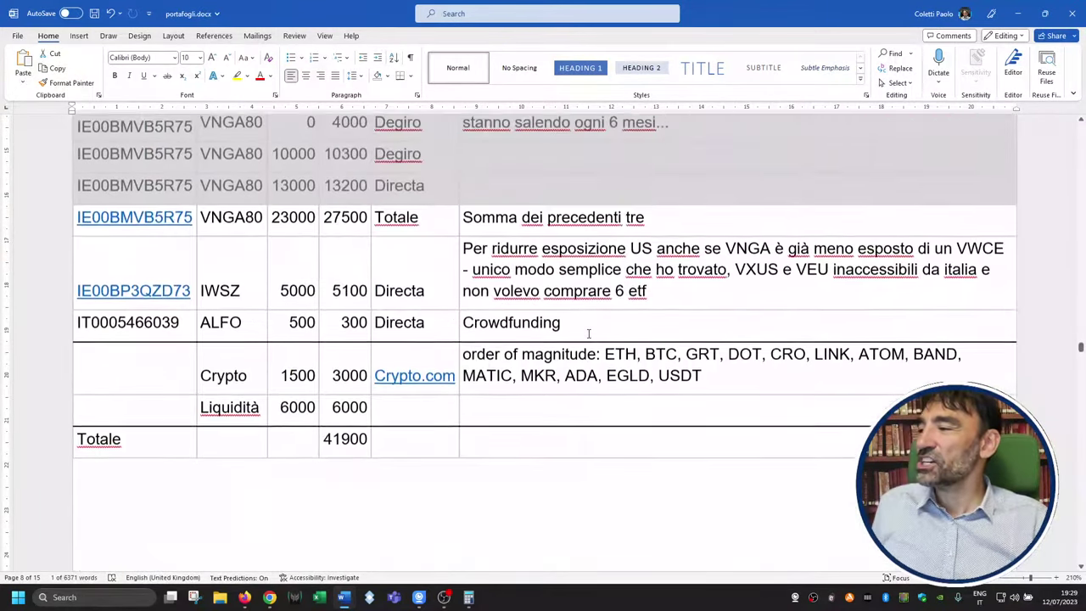
pyautogui.scroll(3, 588, 334)
pyautogui.scroll(-1, 592, 334)
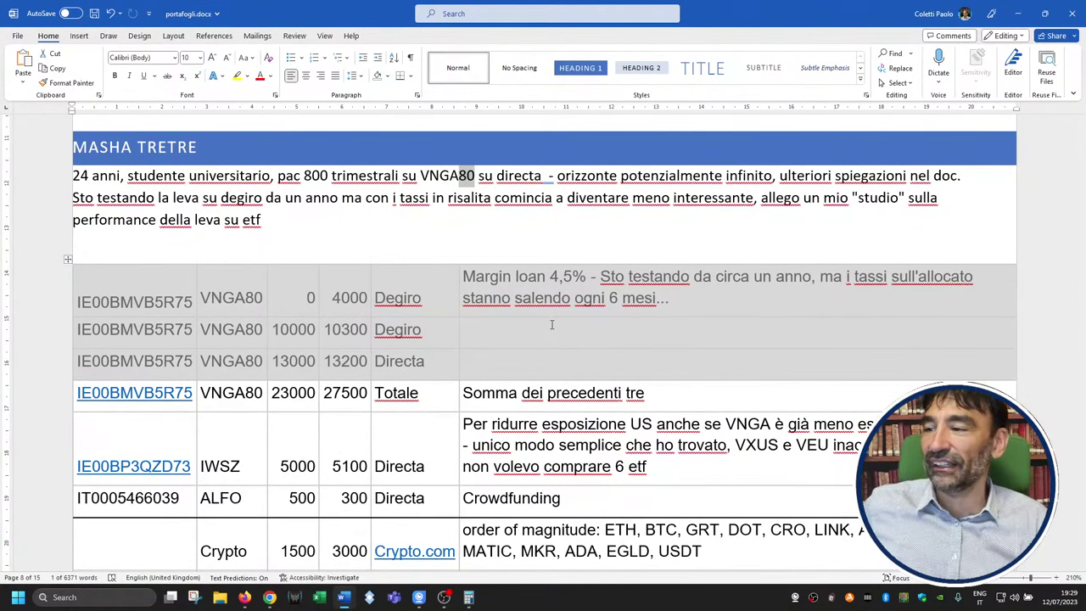
pyautogui.click(357, 304)
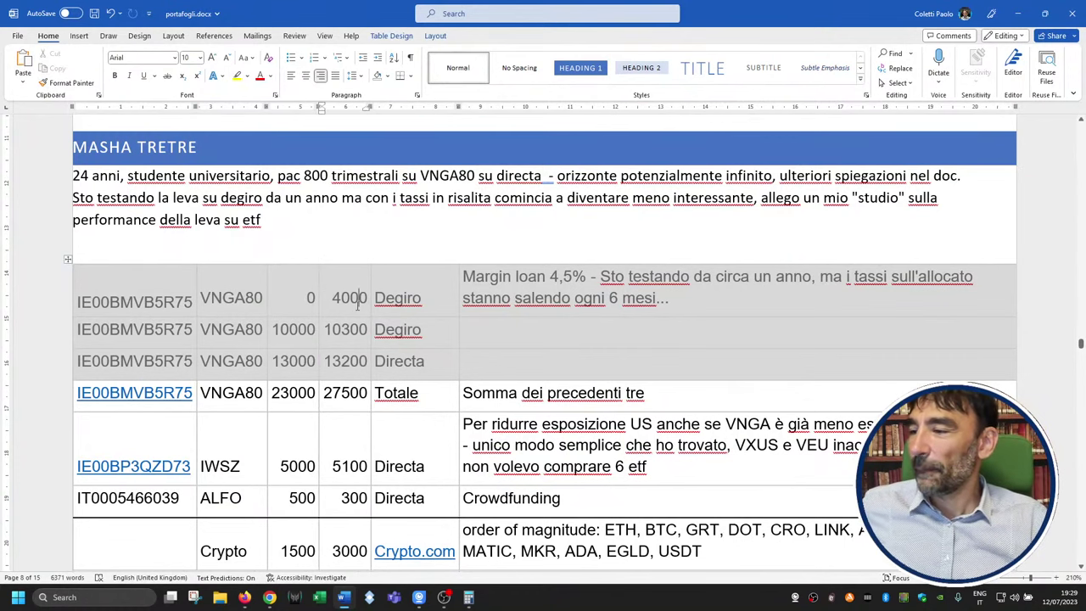
pyautogui.doubleClick(357, 304)
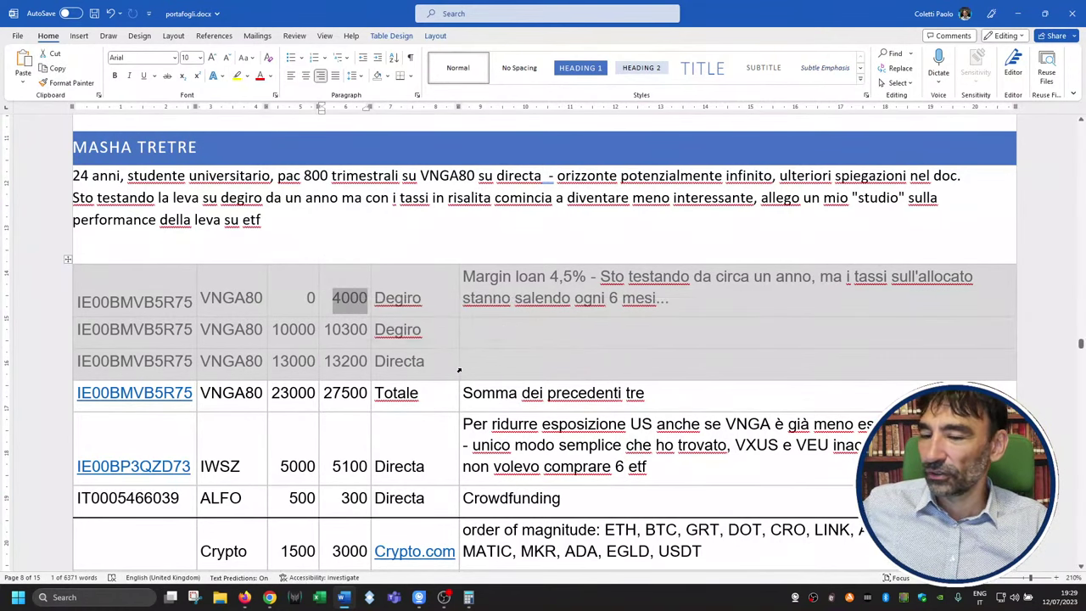
pyautogui.scroll(-3, 460, 371)
pyautogui.scroll(3, 461, 371)
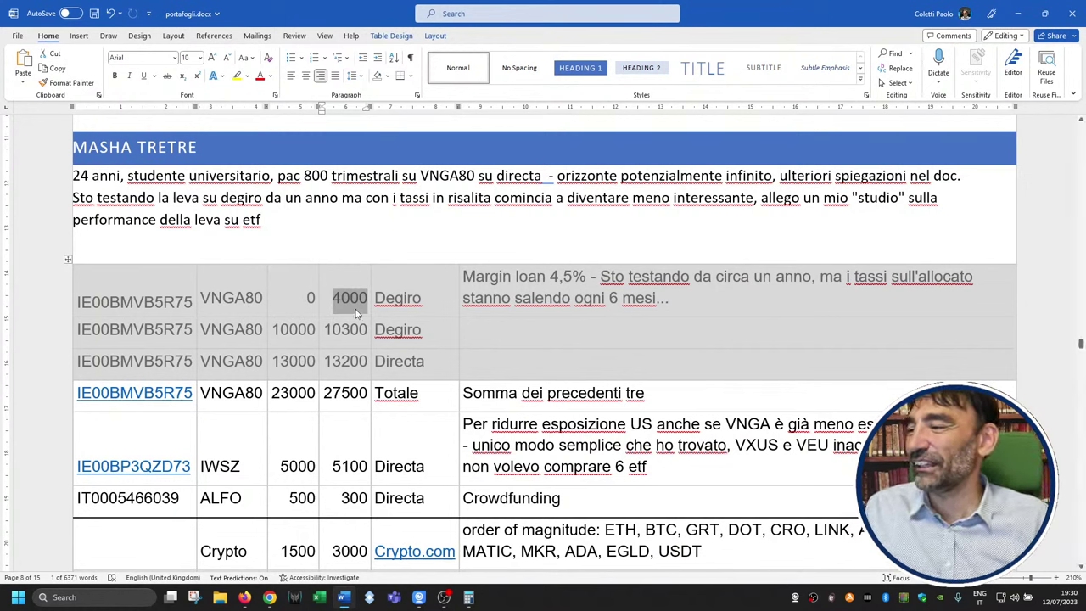
# - Clear the selection in the margin loan row and highlight the overall amount in the table's bottom Totale row
pyautogui.click(382, 299)
pyautogui.click(444, 294)
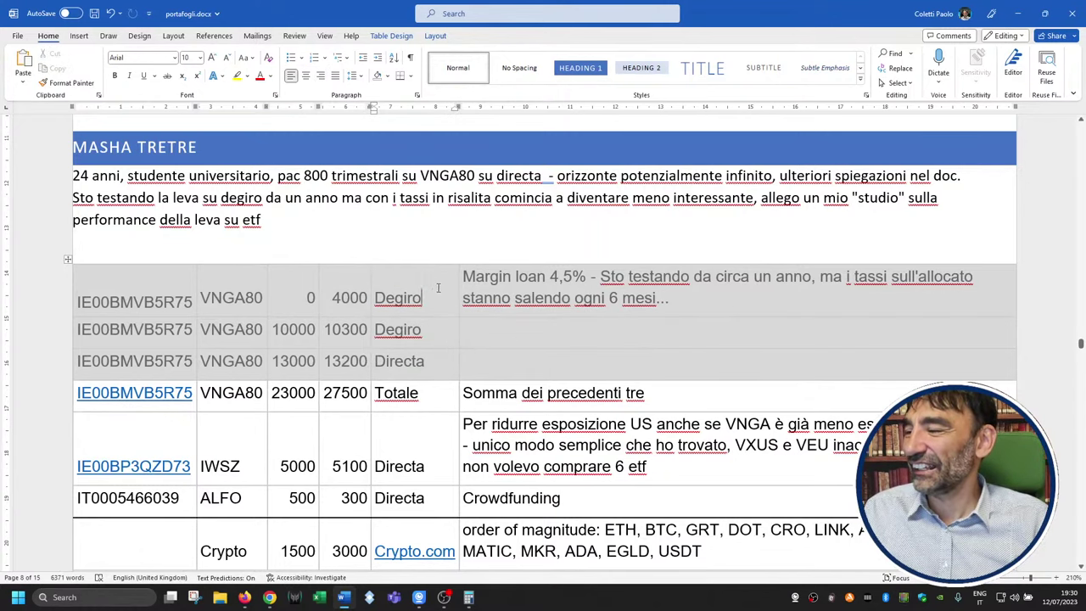
pyautogui.scroll(-1, 445, 295)
pyautogui.scroll(-1, 430, 312)
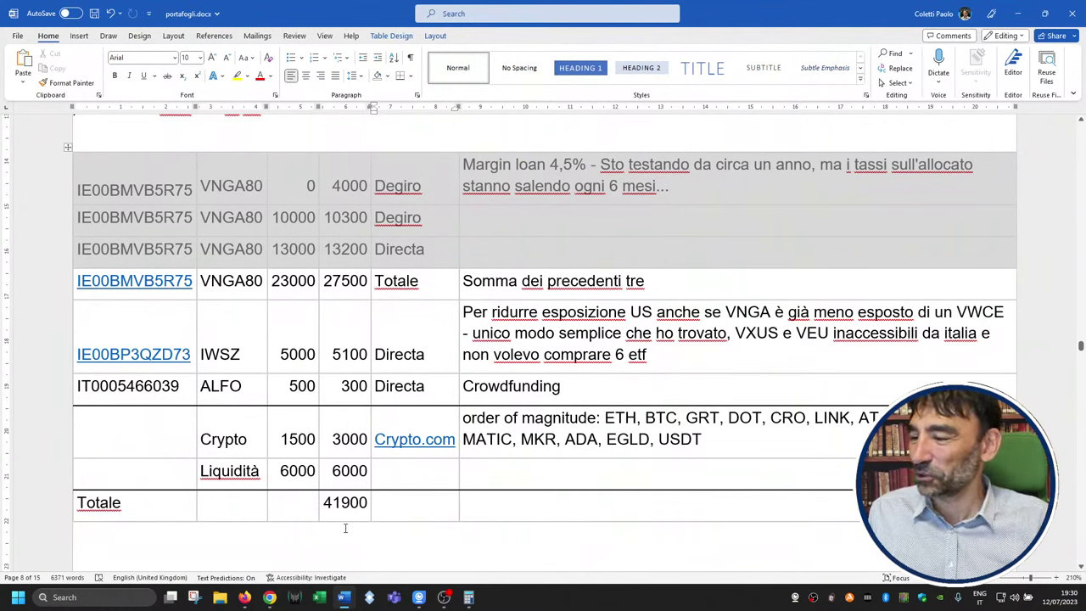
pyautogui.doubleClick(344, 503)
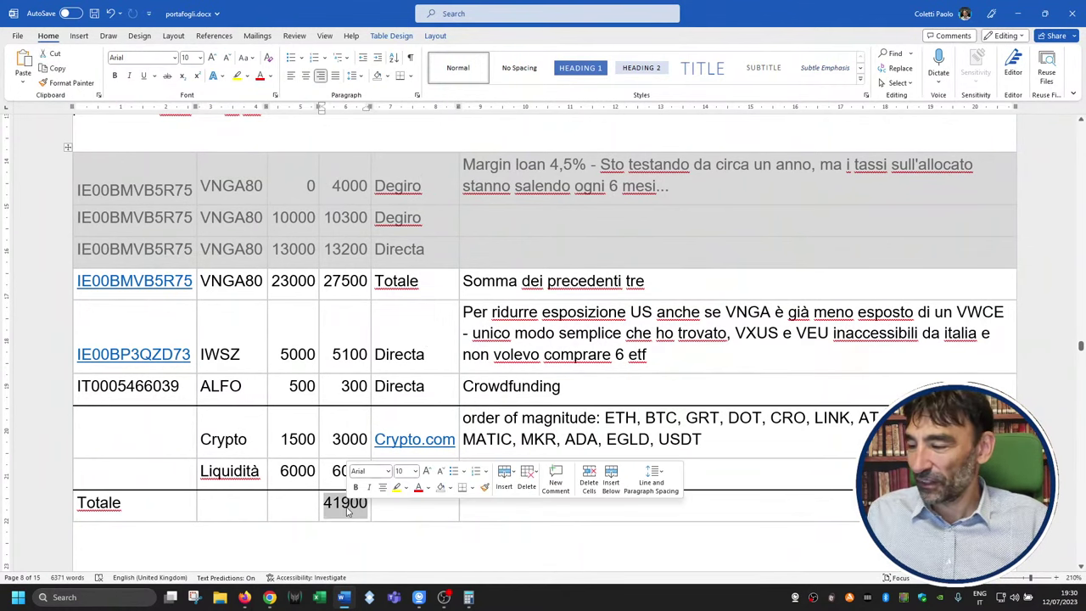
# - Clear the selection in the table's bottom Totale row and select the 27500 amount in the VNGA80 subtotal row
pyautogui.click(331, 503)
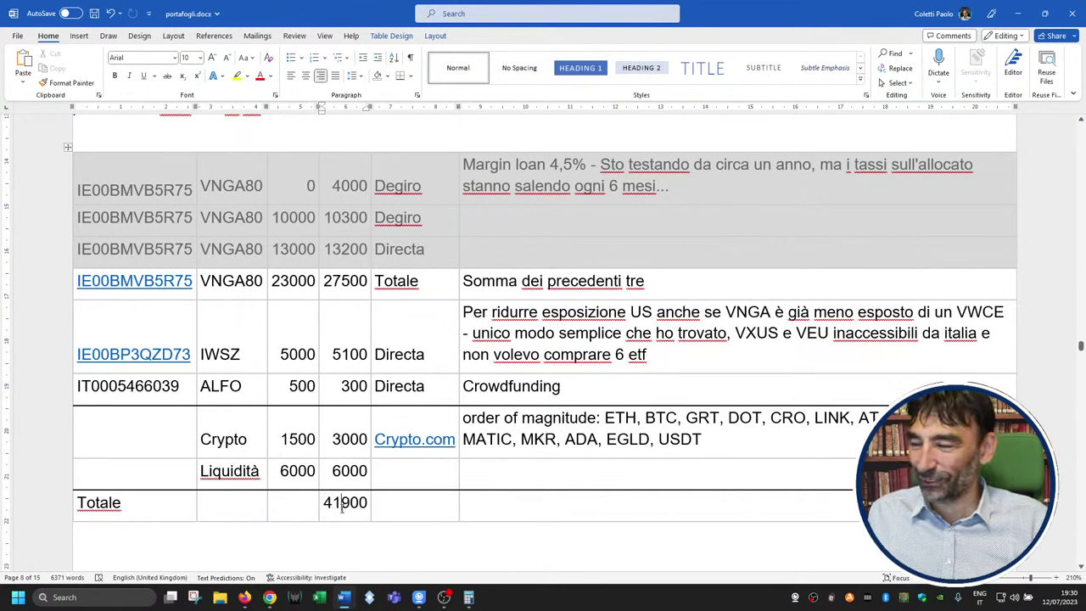
pyautogui.doubleClick(341, 503)
pyautogui.click(341, 292)
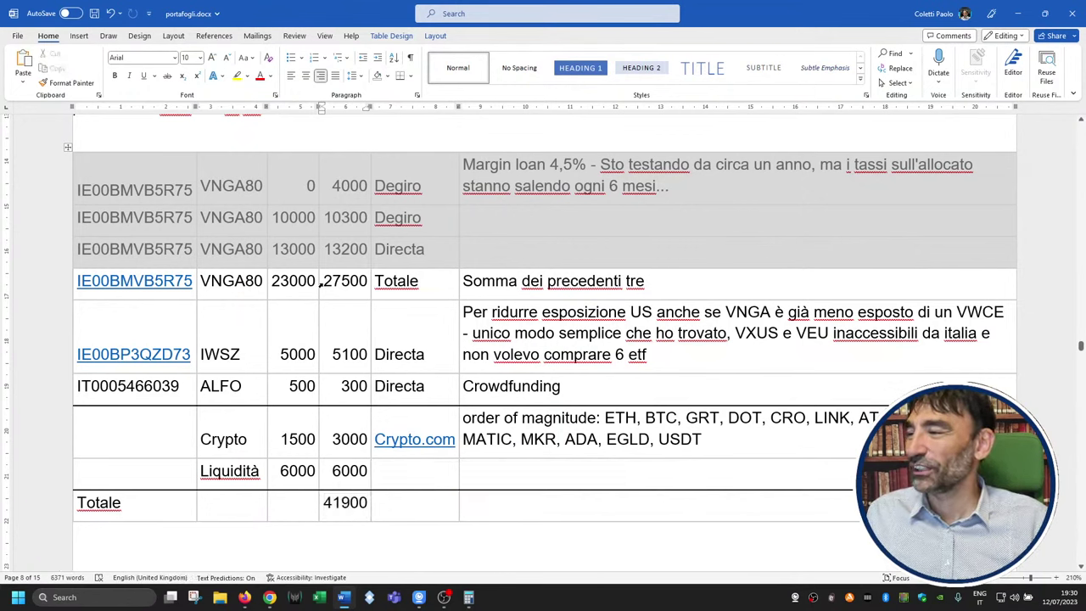
pyautogui.moveTo(323, 281); pyautogui.dragTo(370, 281)
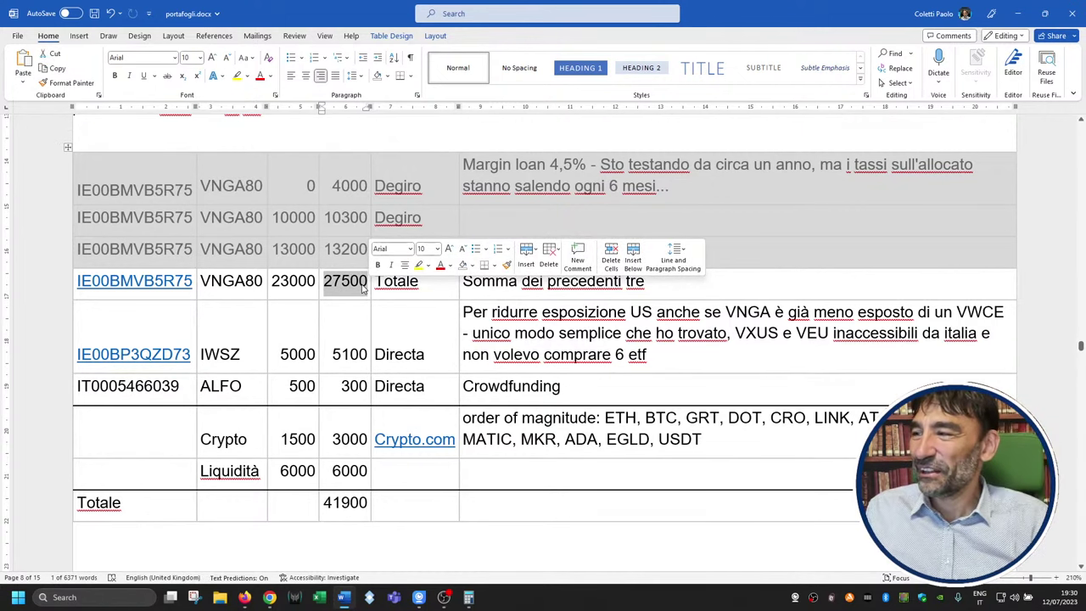
# - Select the 10300 amount, VNGA80 and Degiro in turn in the table's second row, ending on the 10300 amount
pyautogui.scroll(1, 339, 280)
pyautogui.doubleClick(337, 273)
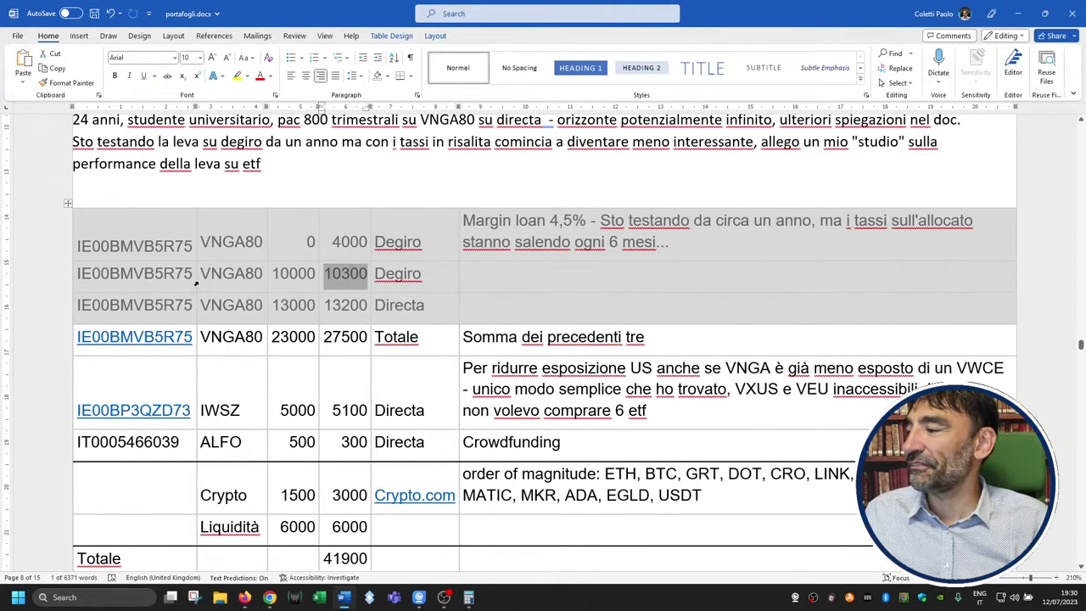
pyautogui.doubleClick(232, 273)
pyautogui.doubleClick(397, 274)
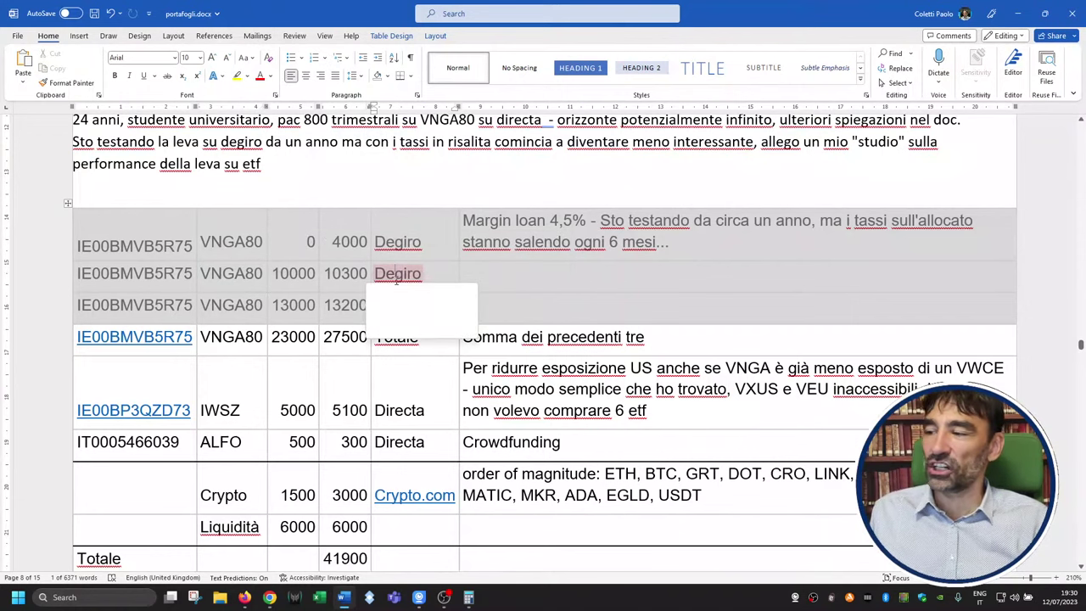
pyautogui.doubleClick(340, 273)
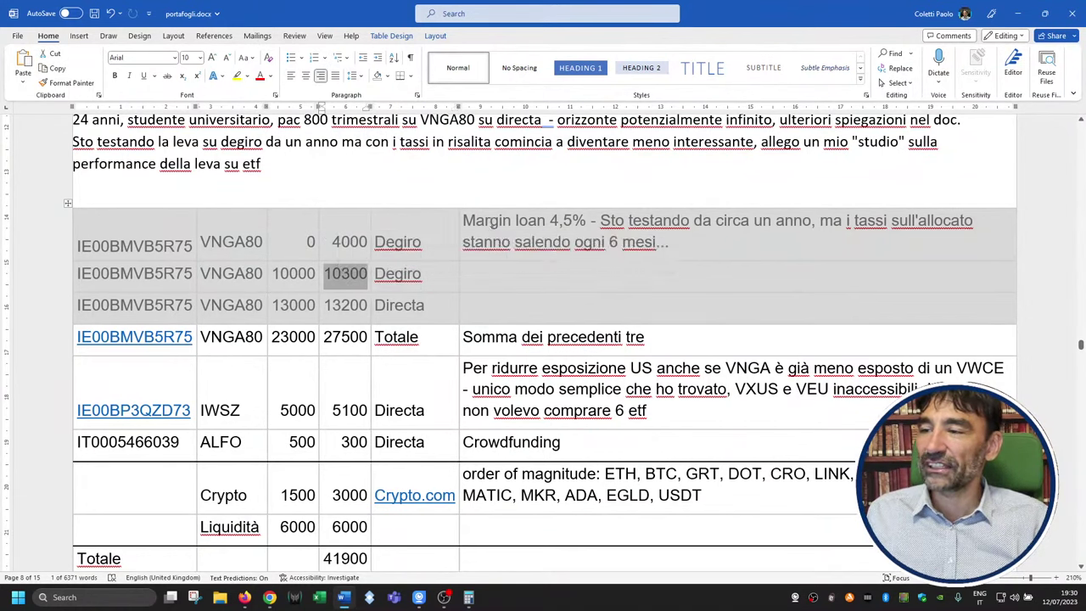
# - Select "Margin loan 4,5%", its 4000 amount and the 10300 amount below it in turn, then clear the selection
pyautogui.moveTo(462, 220); pyautogui.dragTo(587, 222)
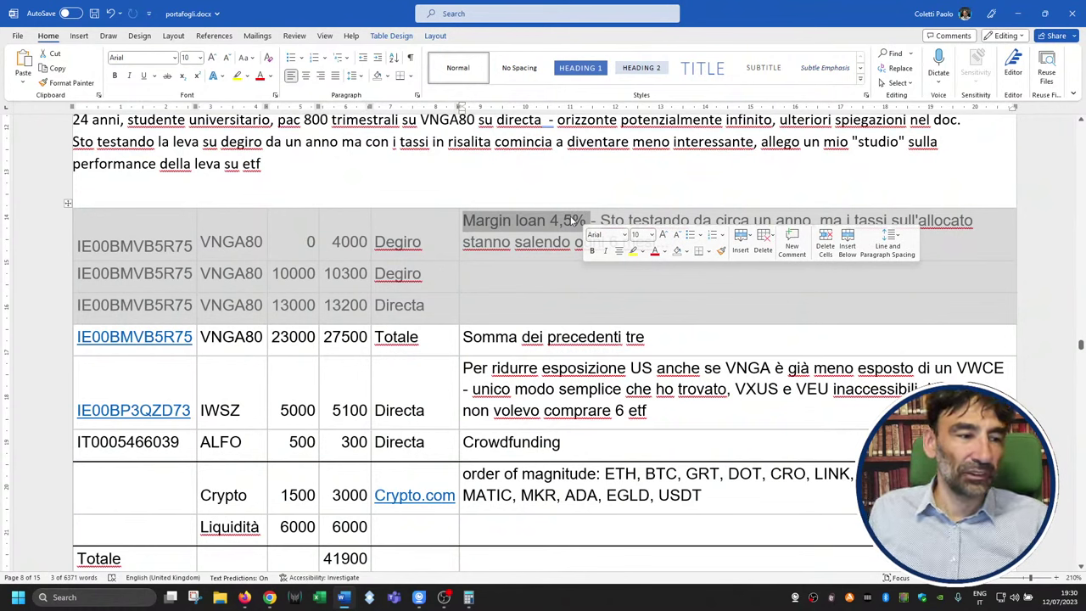
pyautogui.doubleClick(352, 245)
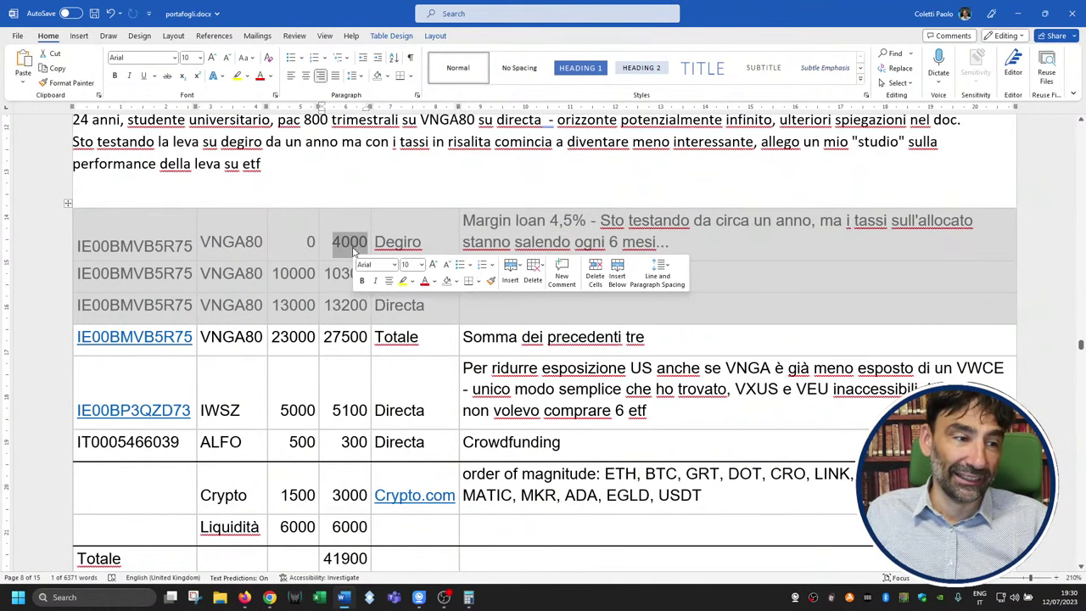
pyautogui.doubleClick(339, 274)
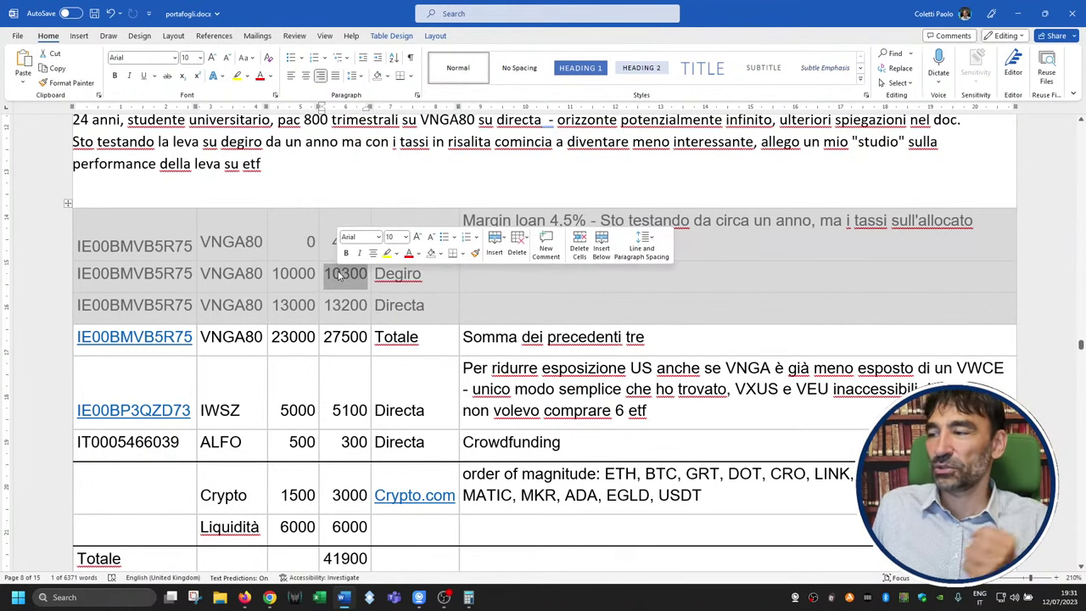
pyautogui.click(331, 243)
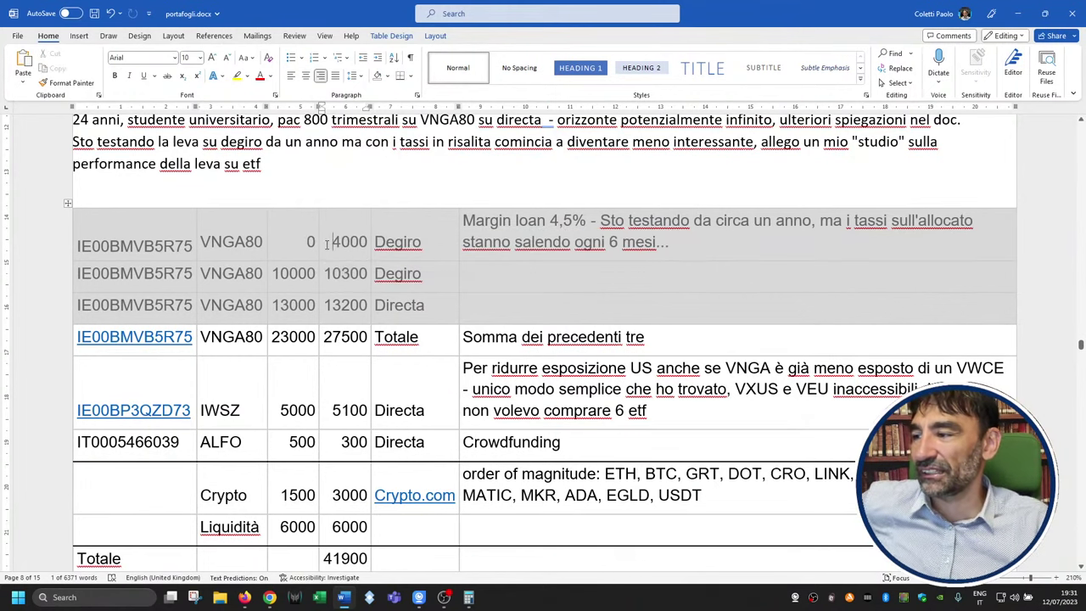
# - Select the 4,5 rate in the margin loan note, then the words "salendo ogni 6 mesi", and deselect them
pyautogui.moveTo(549, 221); pyautogui.dragTo(575, 223)
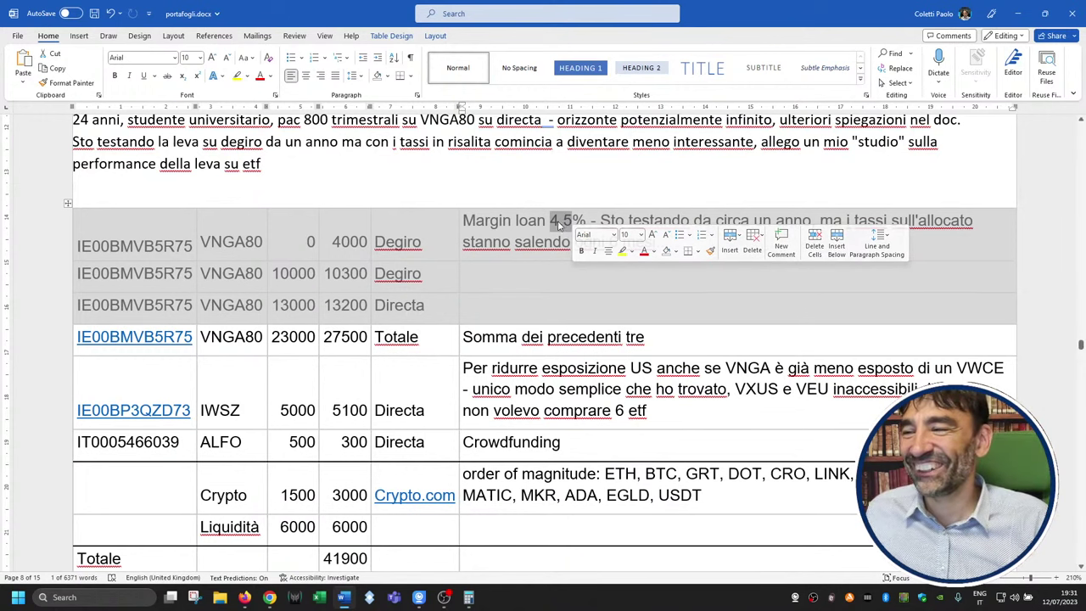
pyautogui.press('Left')
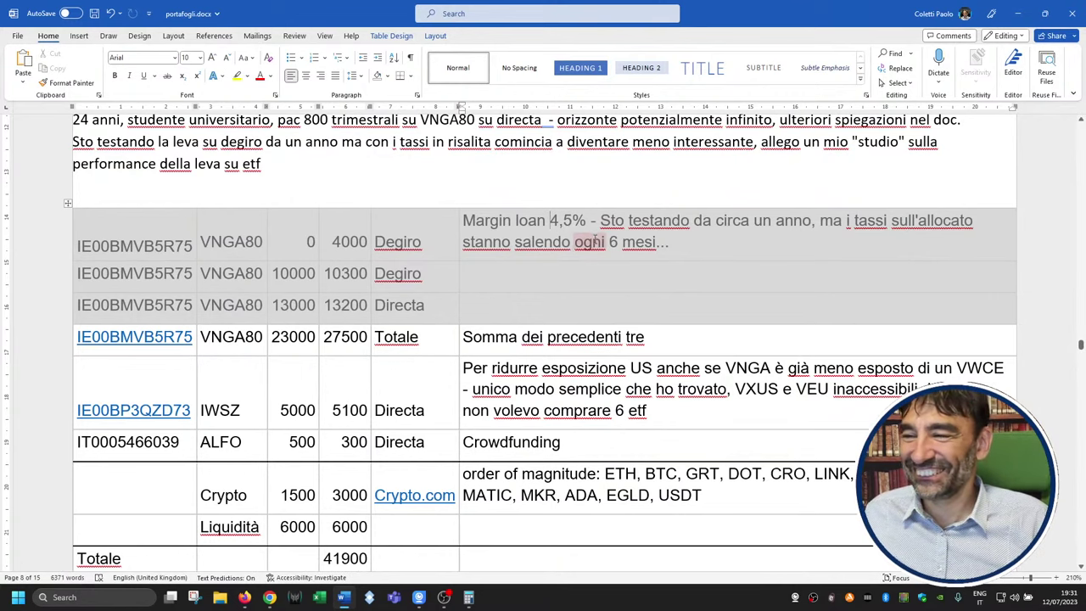
pyautogui.scroll(1, 764, 222)
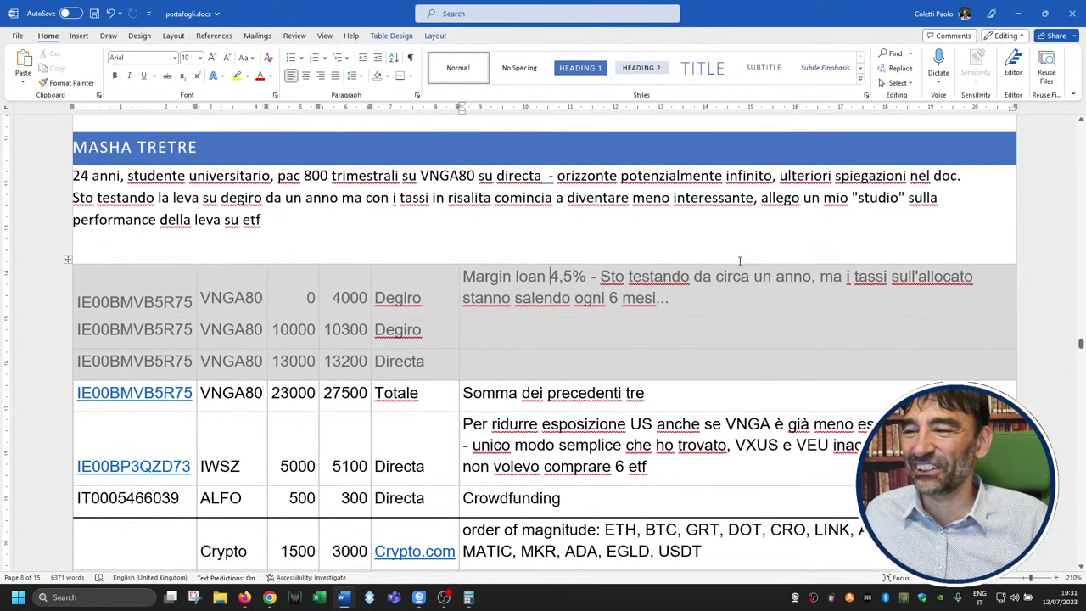
pyautogui.moveTo(514, 298); pyautogui.dragTo(669, 307)
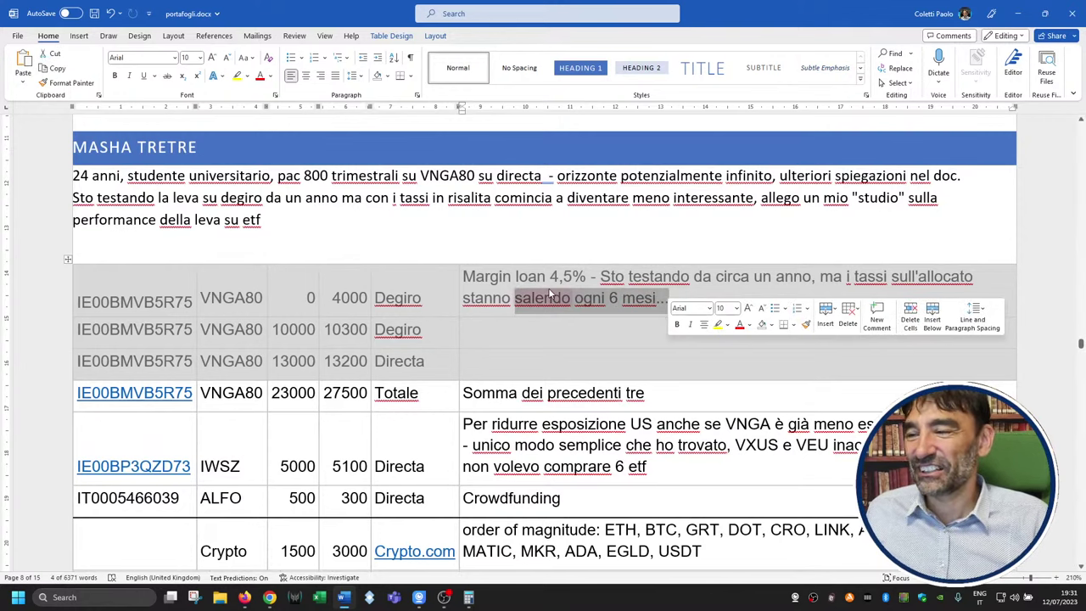
pyautogui.click(668, 307)
# - Select the margin loan row from its 4000 amount through the note, then clear the selection
pyautogui.scroll(-1, 391, 297)
pyautogui.scroll(-1, 392, 297)
pyautogui.moveTo(462, 242); pyautogui.dragTo(339, 244)
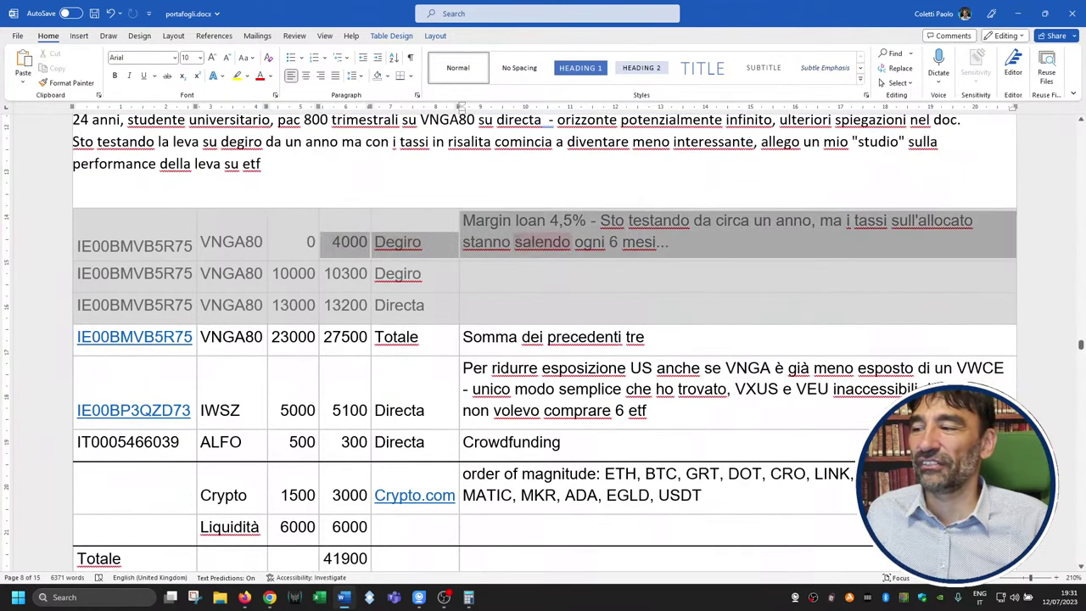
pyautogui.doubleClick(486, 244)
pyautogui.click(486, 243)
# - Change the current amount in the VNGA80 subtotal row to 23500 and mark its digit 3 with yellow highlighting
pyautogui.scroll(-1, 486, 243)
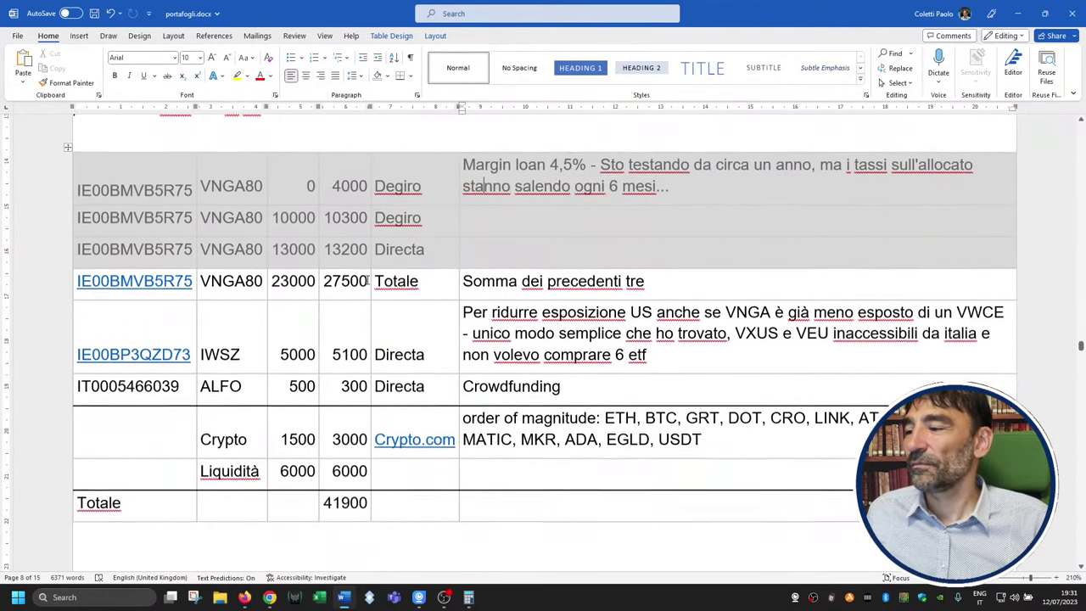
pyautogui.doubleClick(339, 280)
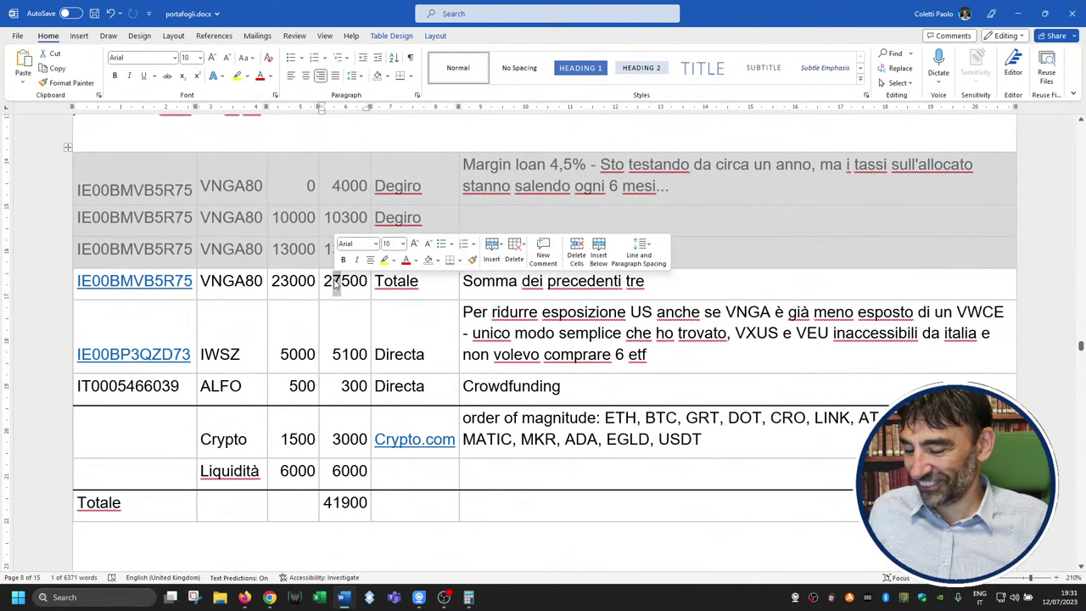
pyautogui.write('23500')
pyautogui.moveTo(331, 281); pyautogui.dragTo(341, 280)
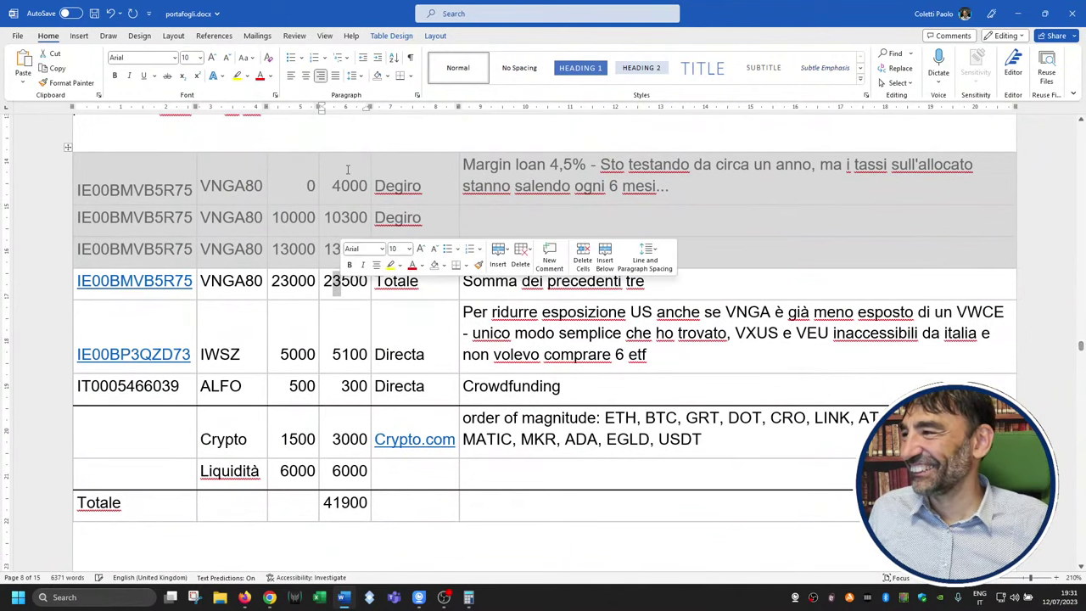
pyautogui.rightClick(395, 281)
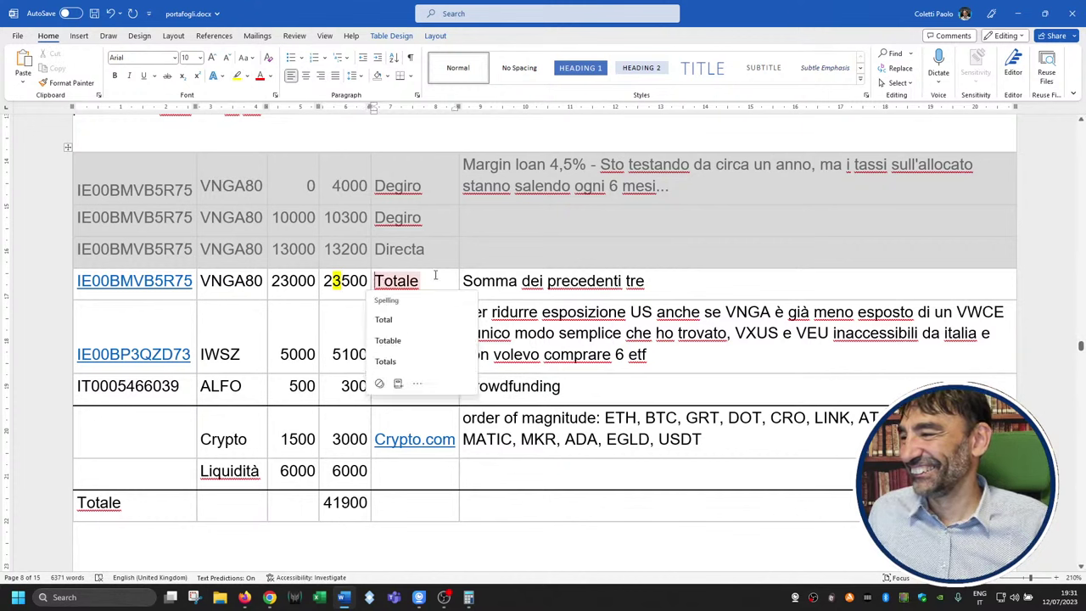
pyautogui.click(488, 287)
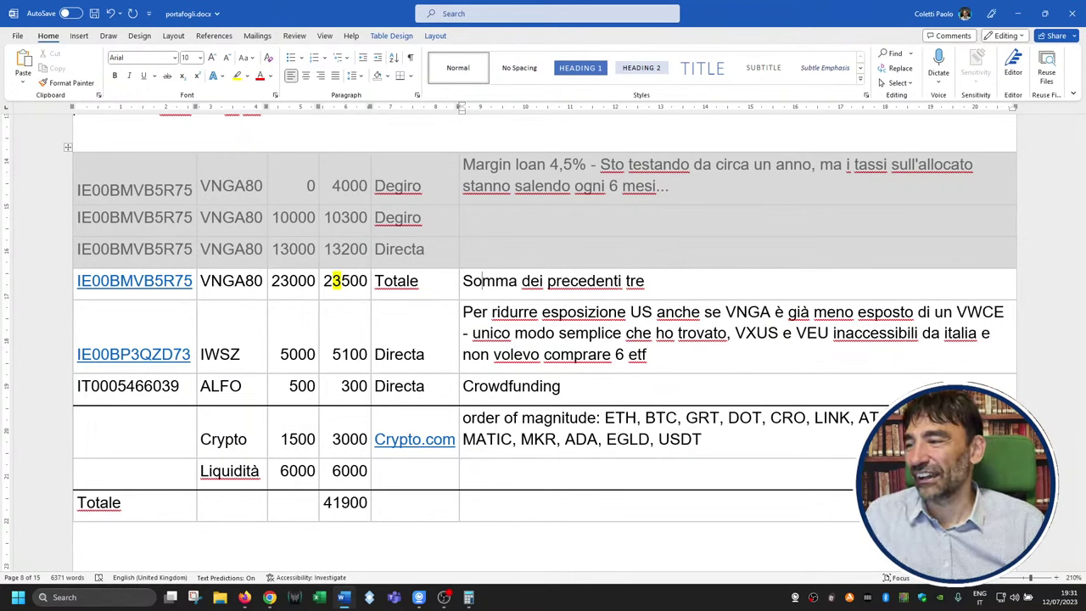
# - Select the 10300 amount in the second row, then VNGA80 in the margin loan row
pyautogui.click(343, 217)
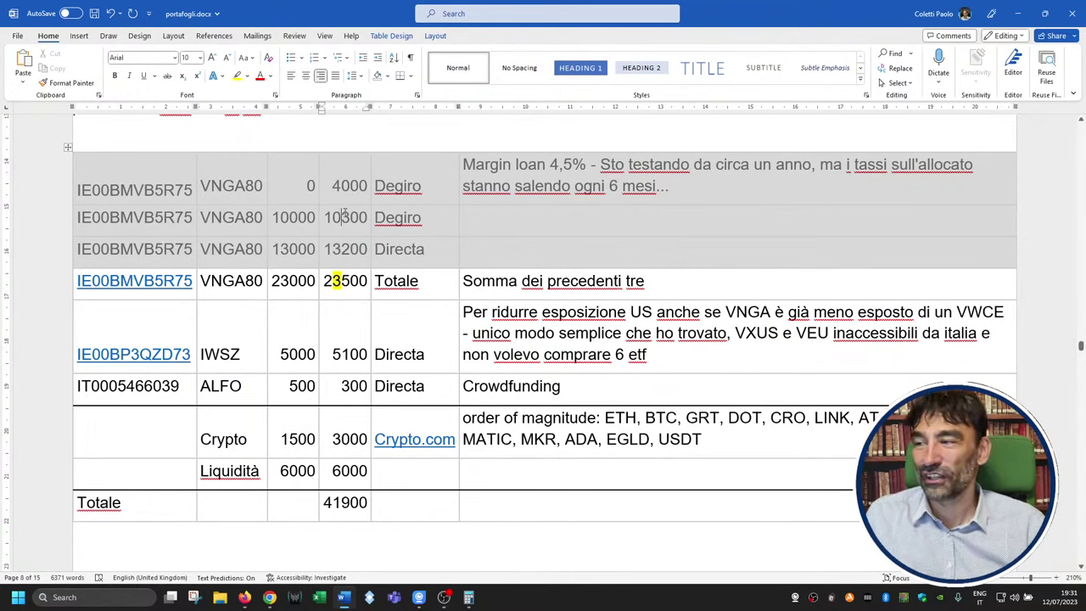
pyautogui.doubleClick(343, 217)
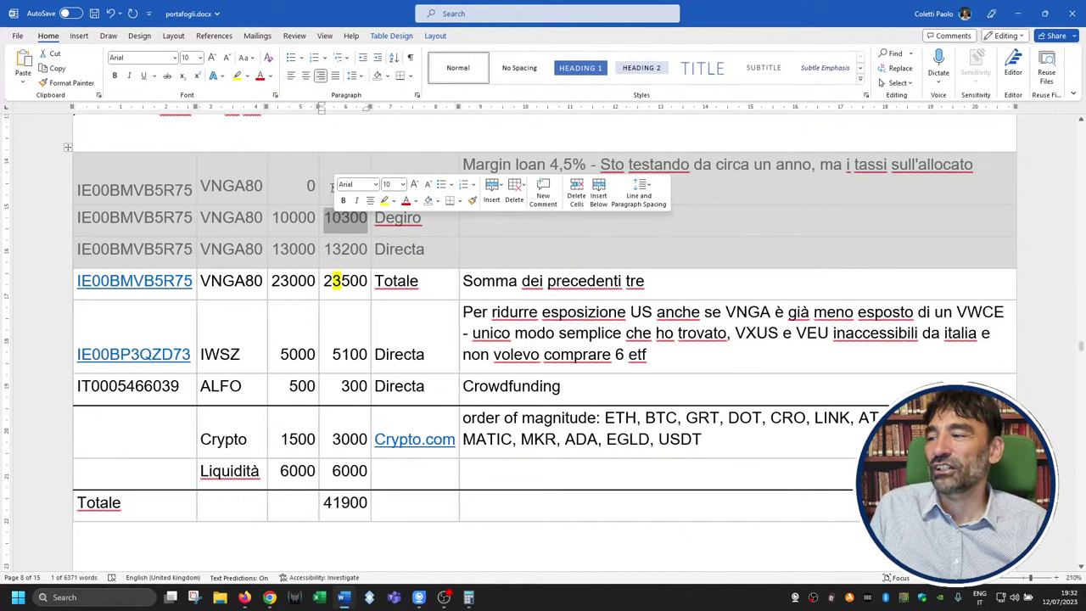
pyautogui.click(331, 187)
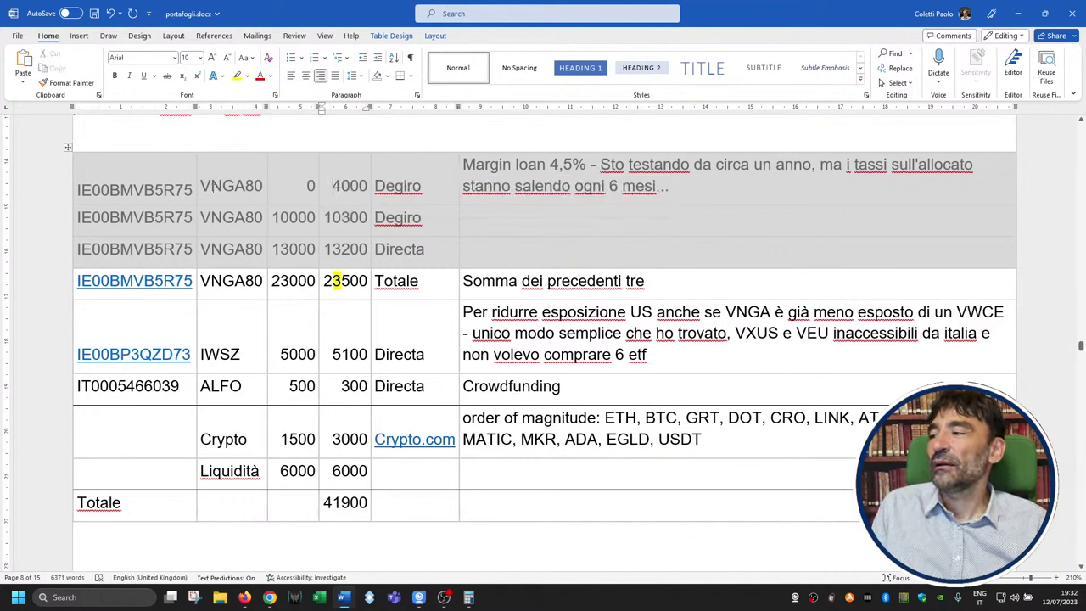
pyautogui.moveTo(201, 186); pyautogui.dragTo(264, 188)
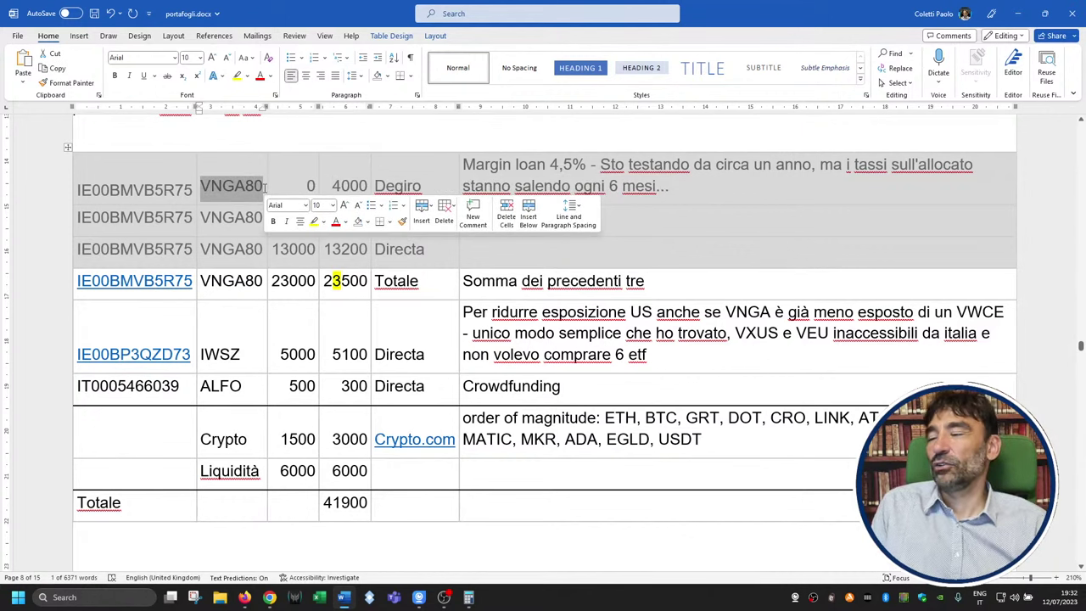